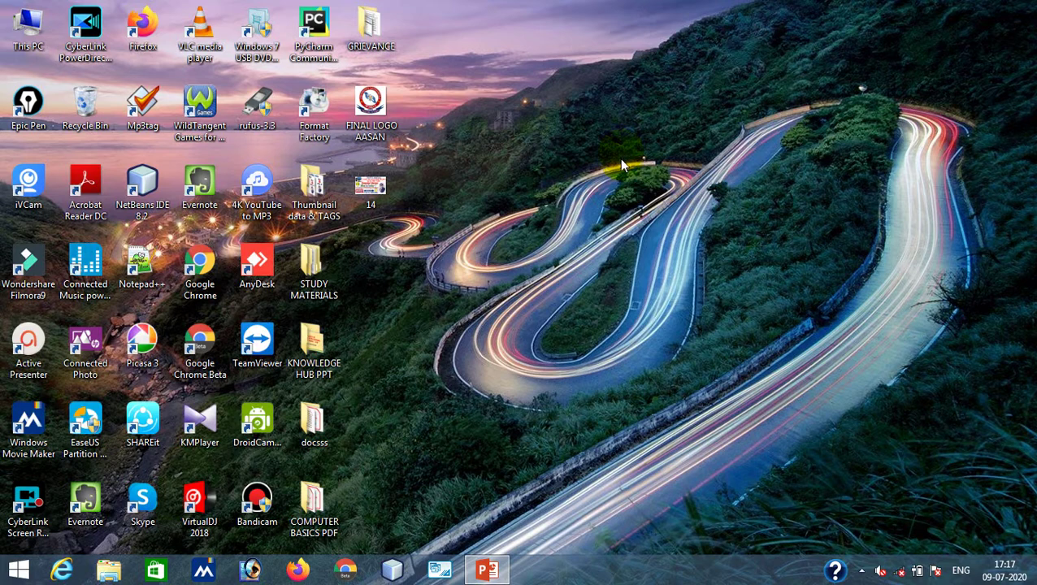
Launch Notepad by running the command notepad, and maximize its window
right_click(15, 566)
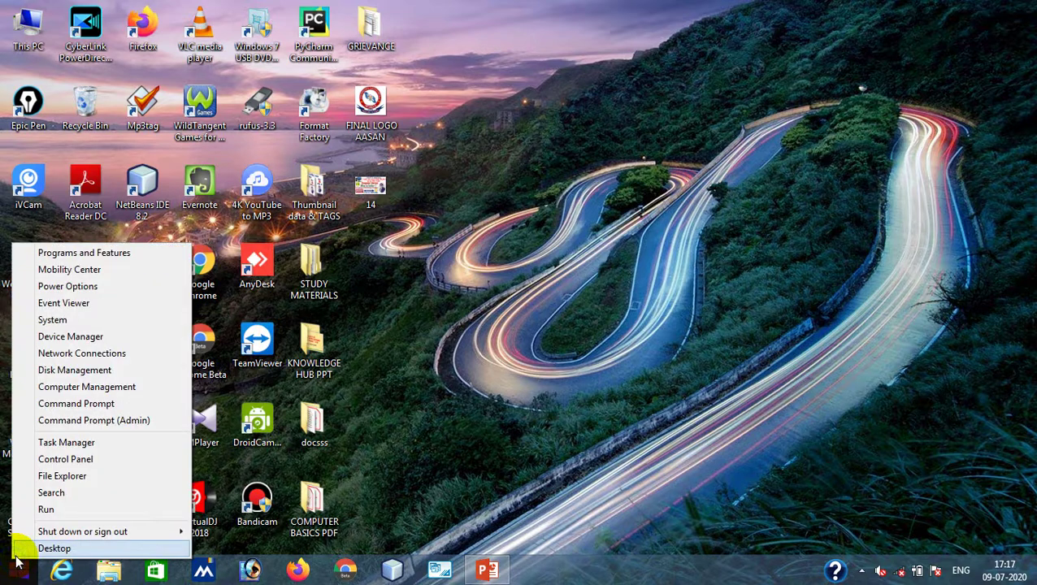
left_click(65, 512)
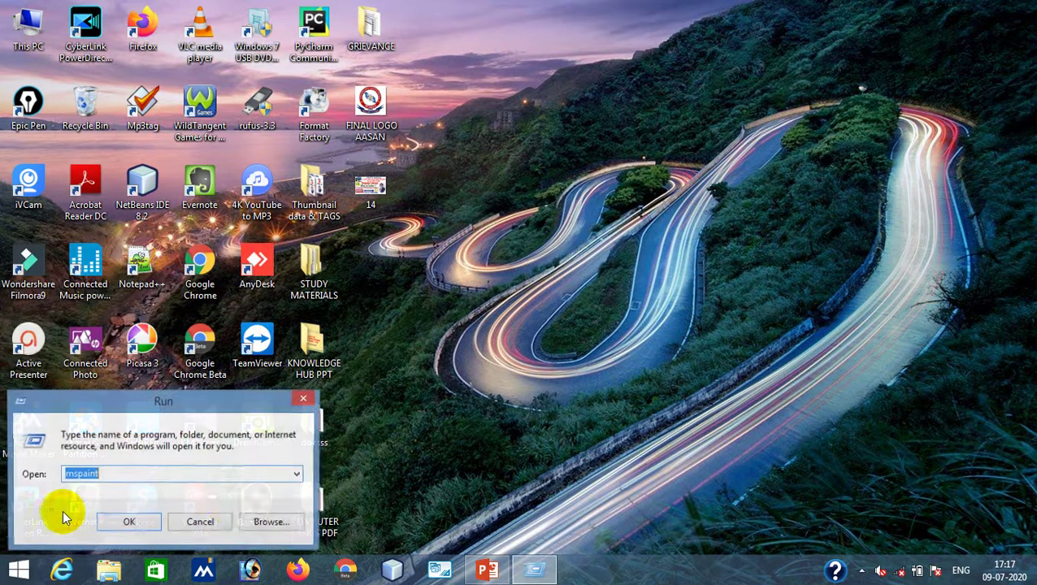
type("n")
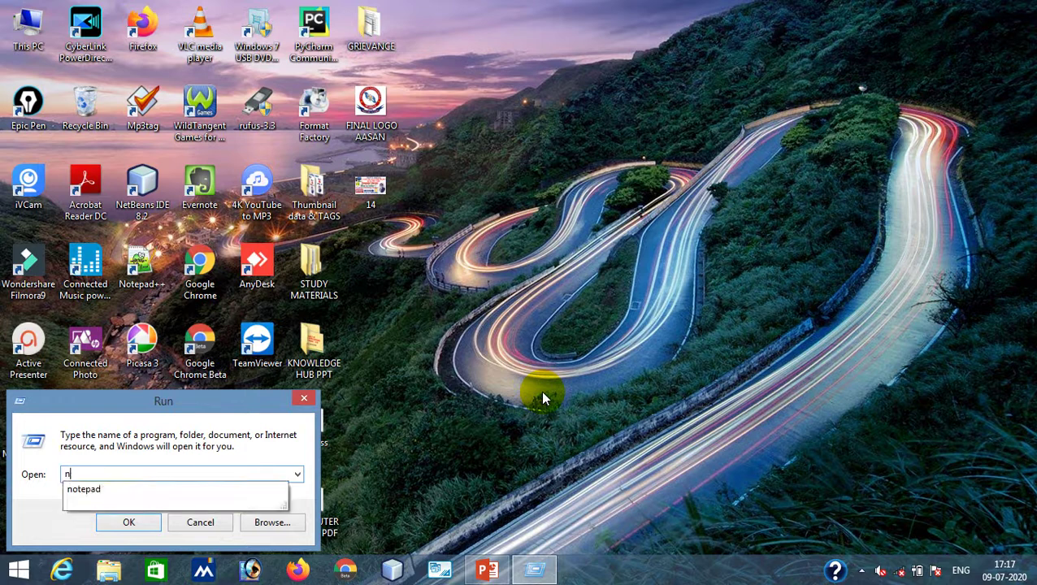
type("otepad")
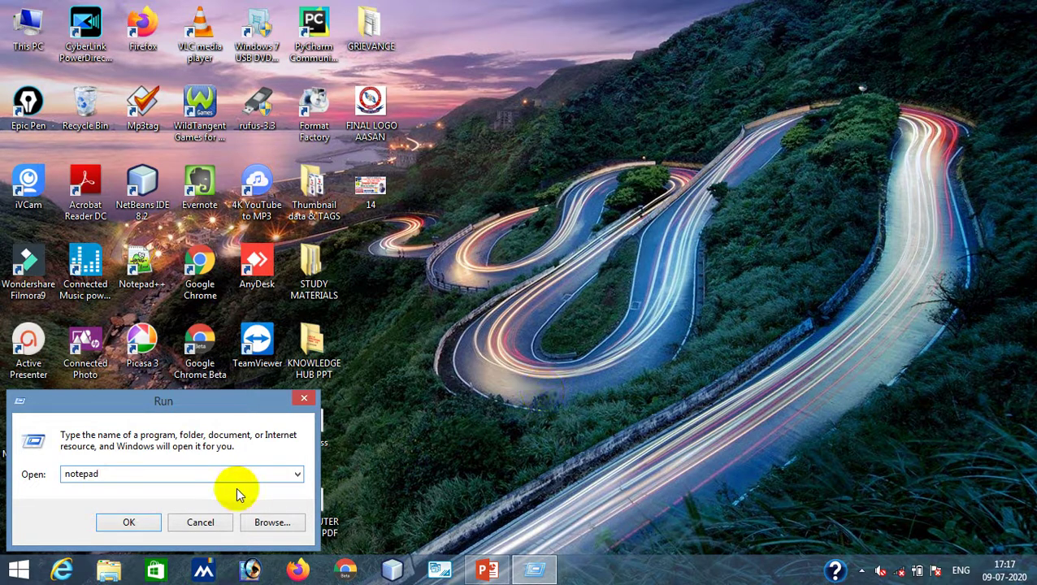
left_click(129, 522)
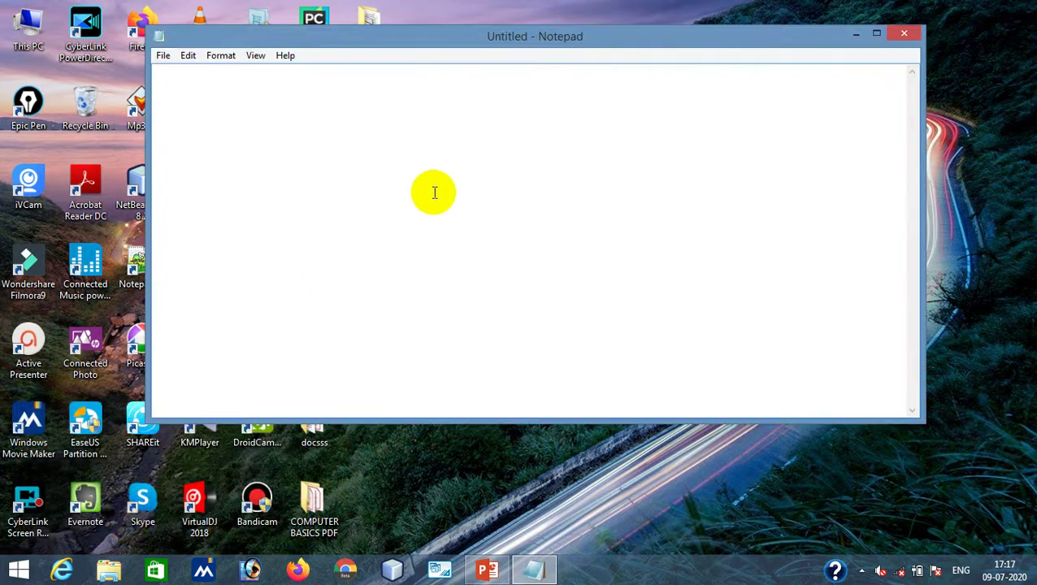
left_click(878, 34)
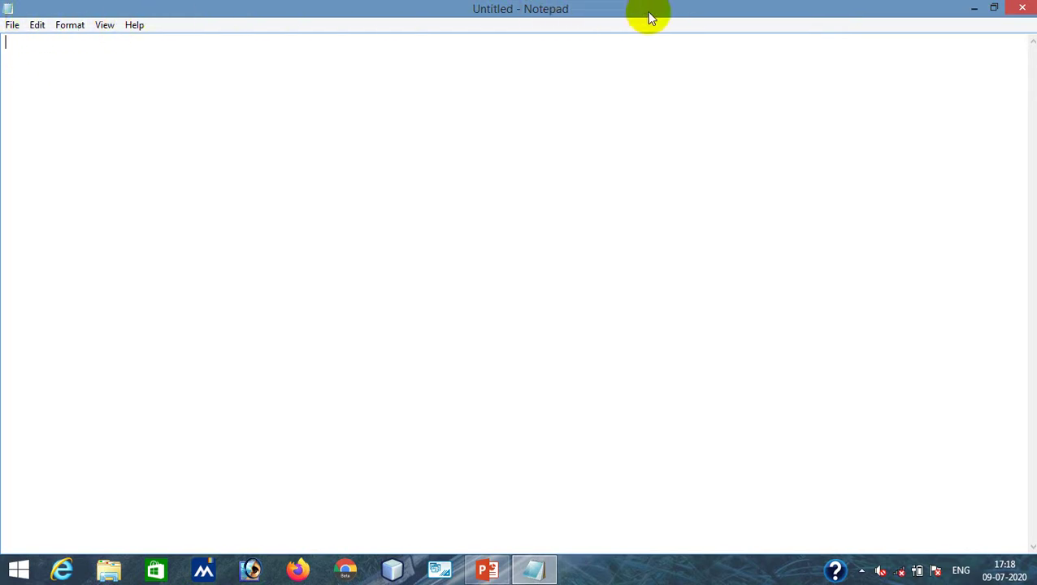
Examine the window control commands offered for the Notepad window, without choosing any
left_click(8, 12)
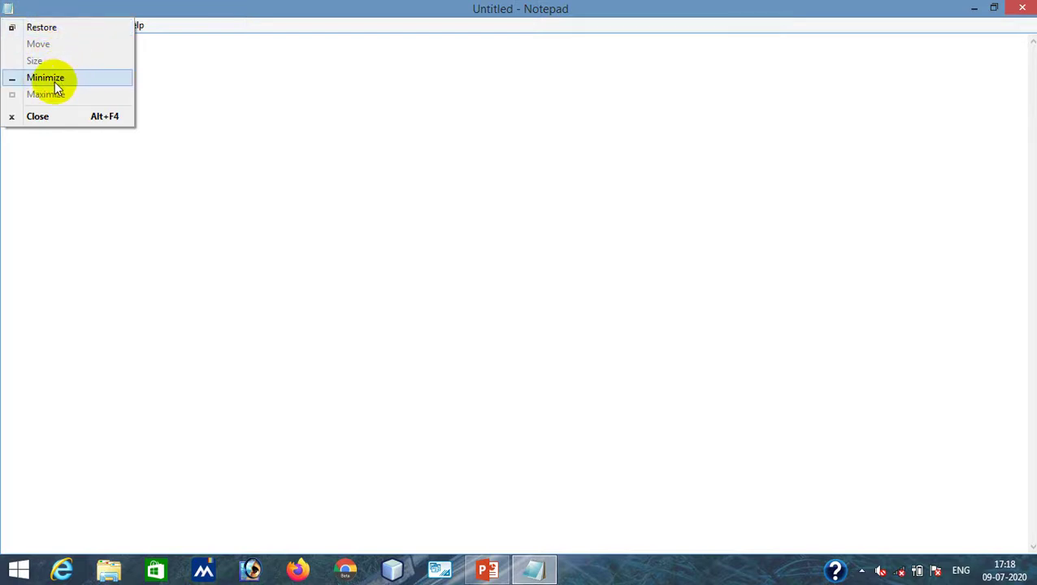
left_click(308, 106)
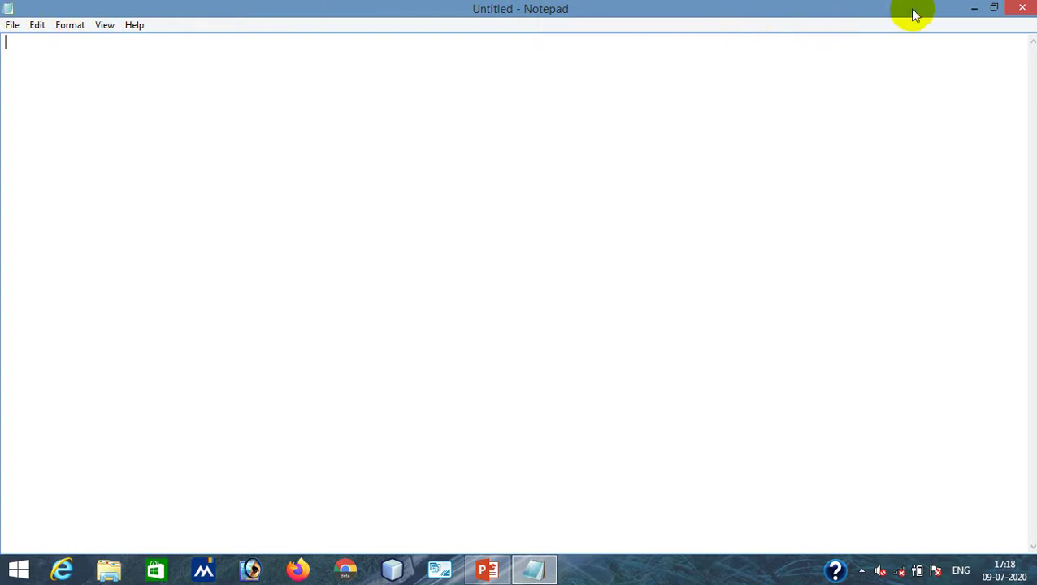
left_click(8, 10)
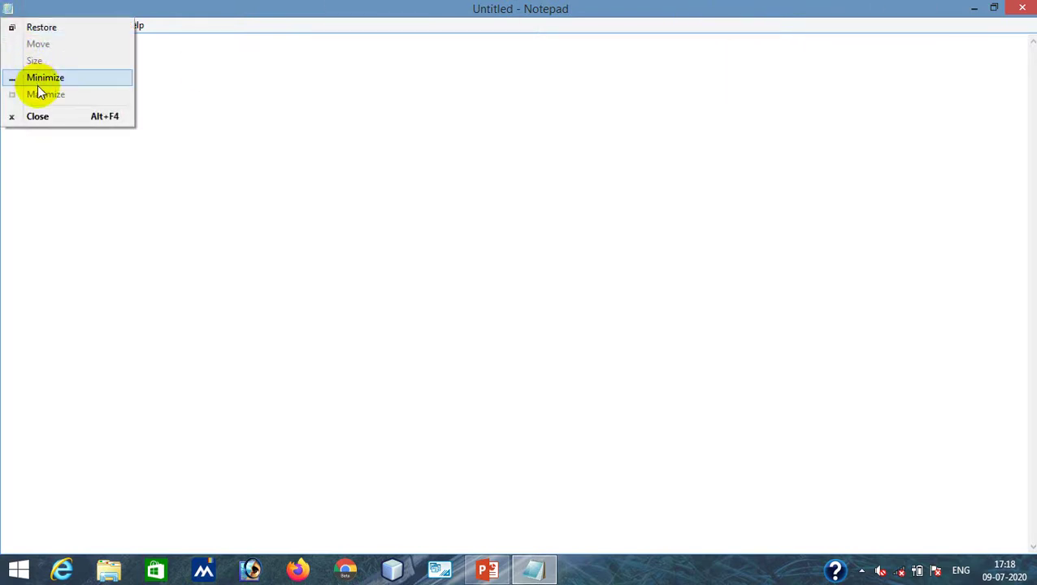
left_click(302, 68)
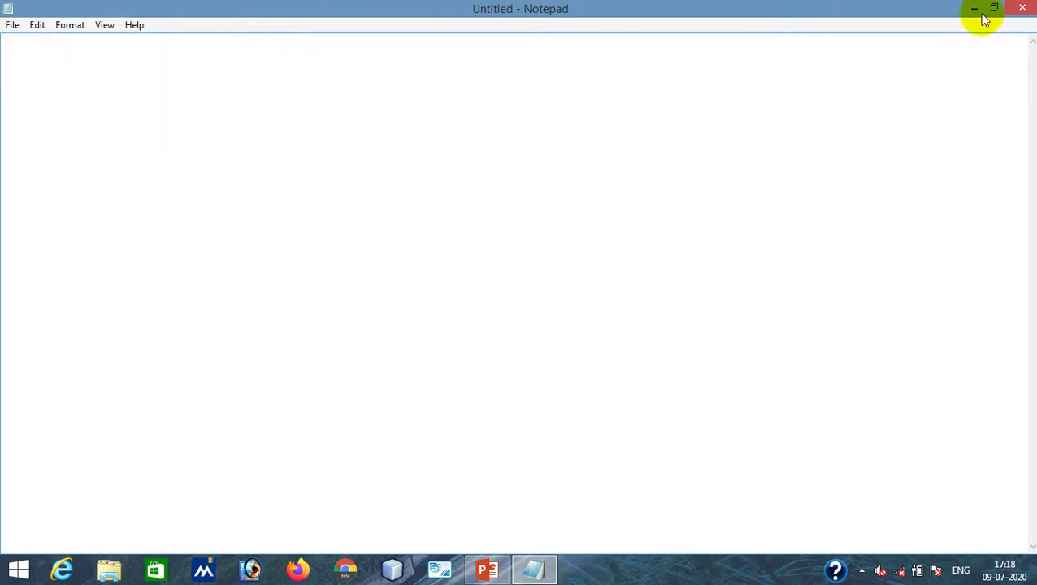
Minimize the Notepad window and bring it back, restore it down to a smaller size, and maximize it again
mouse_move(975, 15)
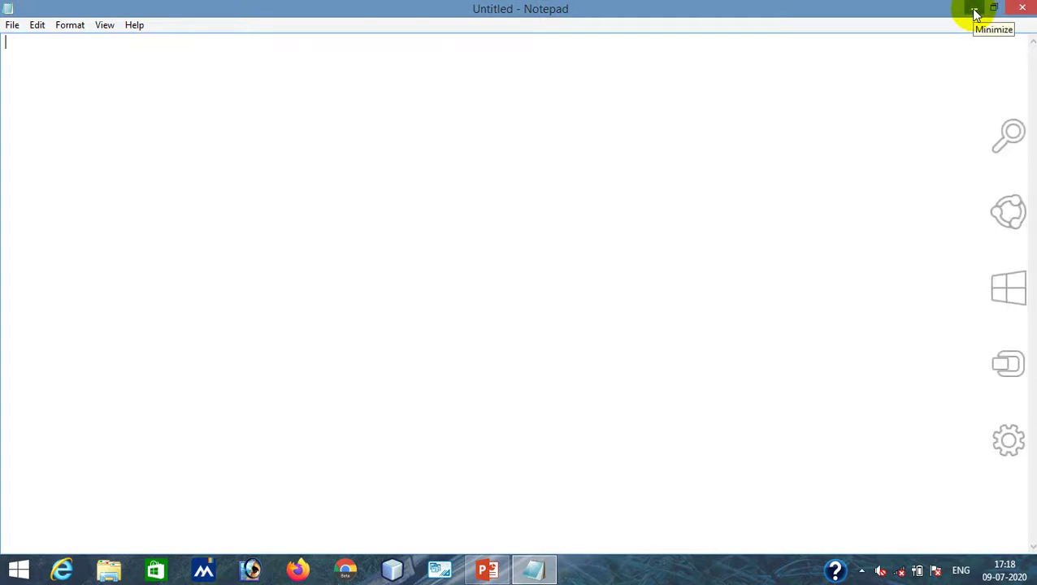
left_click(976, 14)
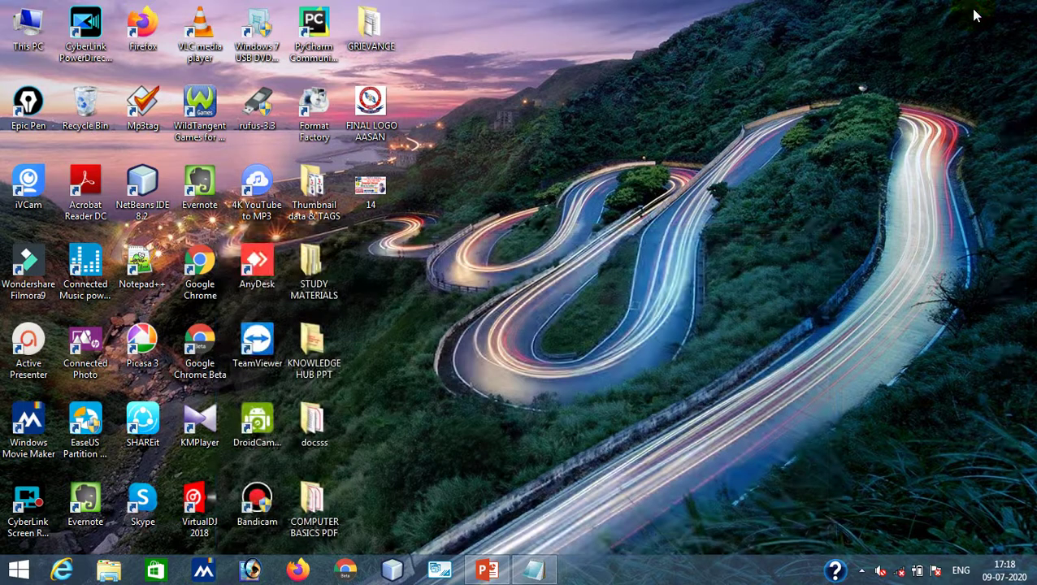
left_click(543, 573)
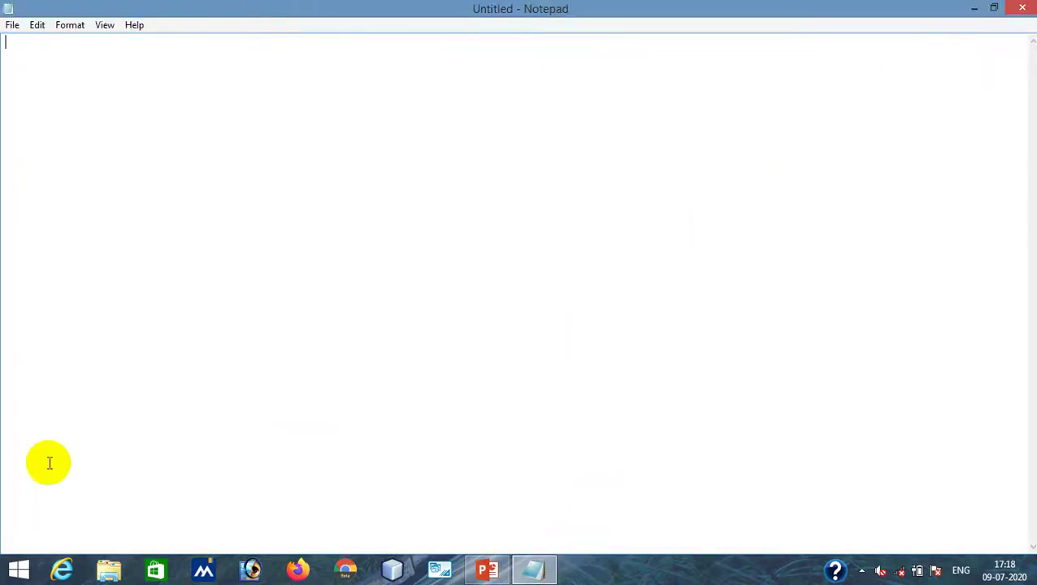
left_click(996, 10)
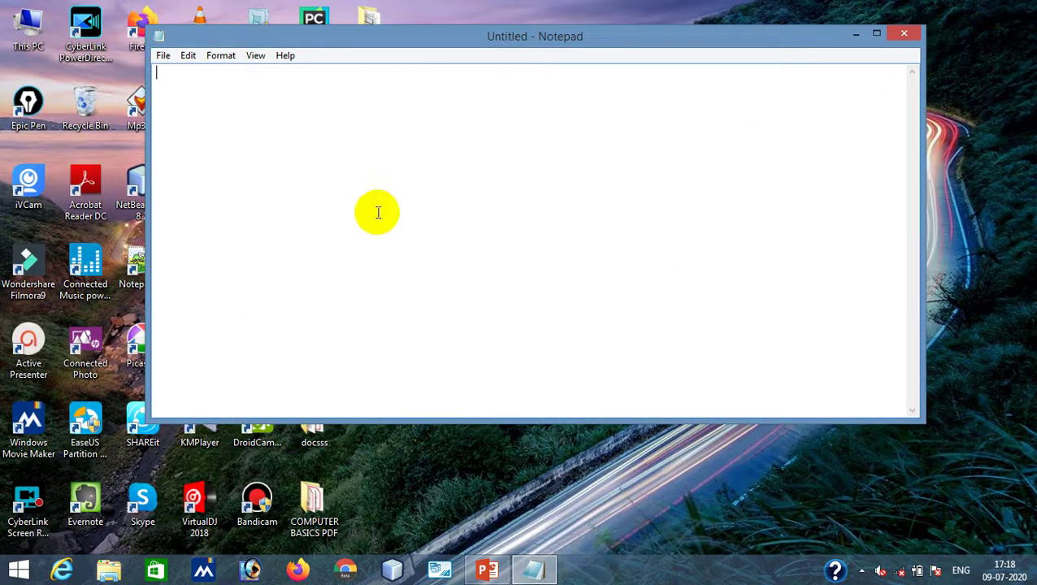
left_click(877, 34)
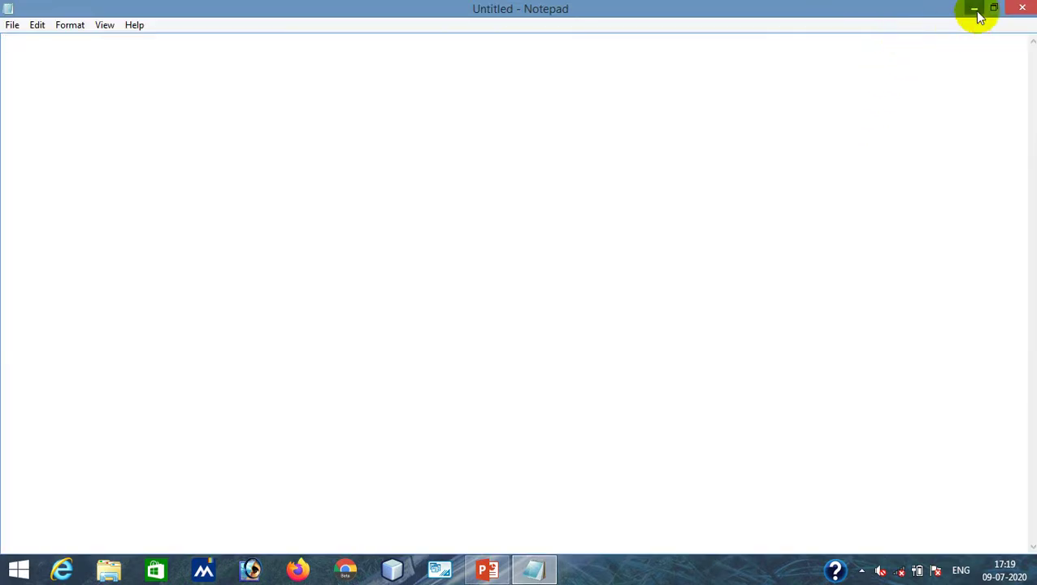
Close Notepad, relaunch it with the previously used Run command, and maximize the new window
left_click(1023, 10)
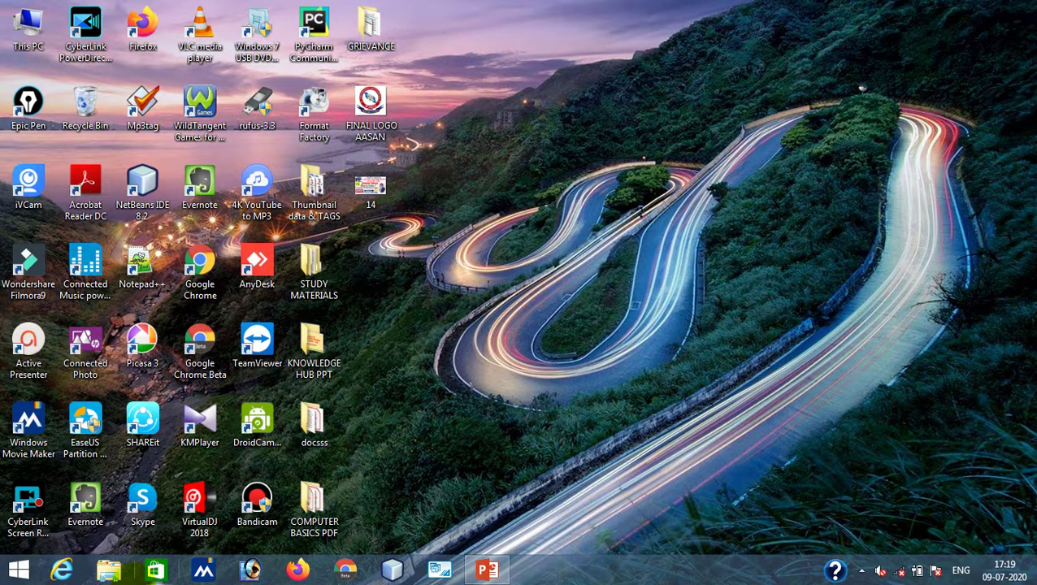
right_click(10, 574)
left_click(42, 521)
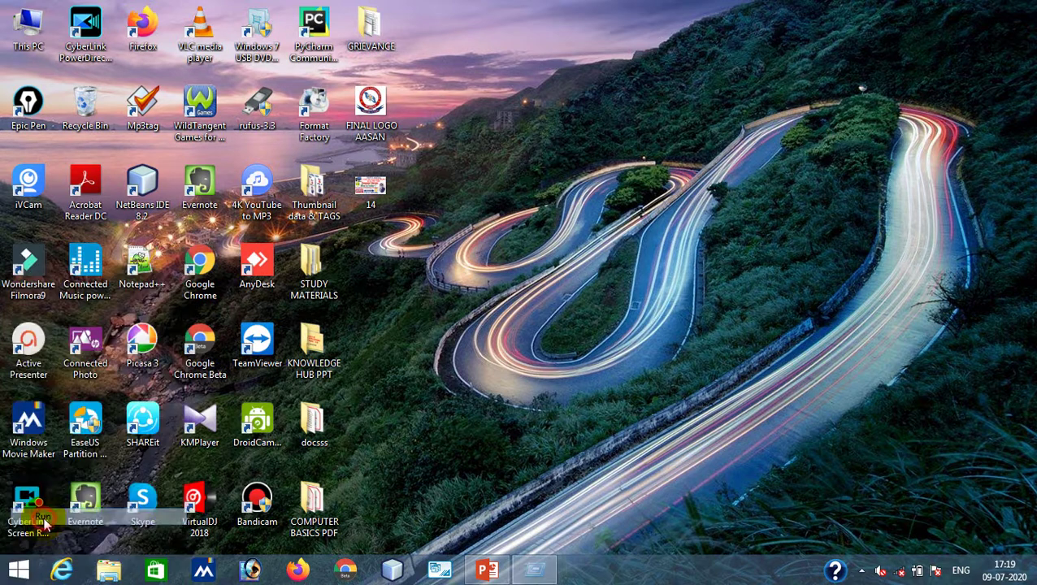
left_click(147, 530)
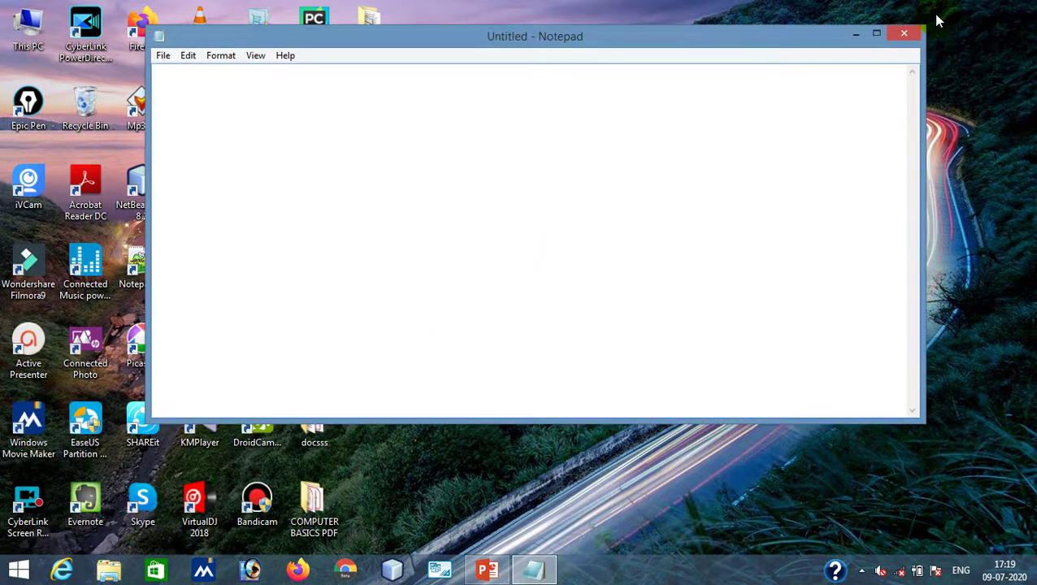
left_click(877, 35)
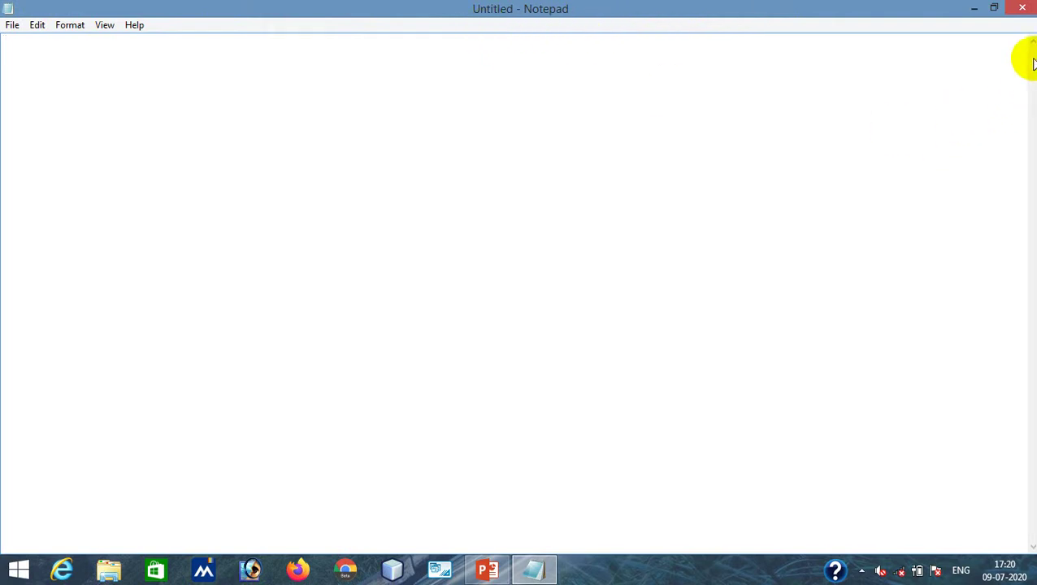
Review Notepad's Help, Format and File commands and start a new blank document
left_click(13, 26)
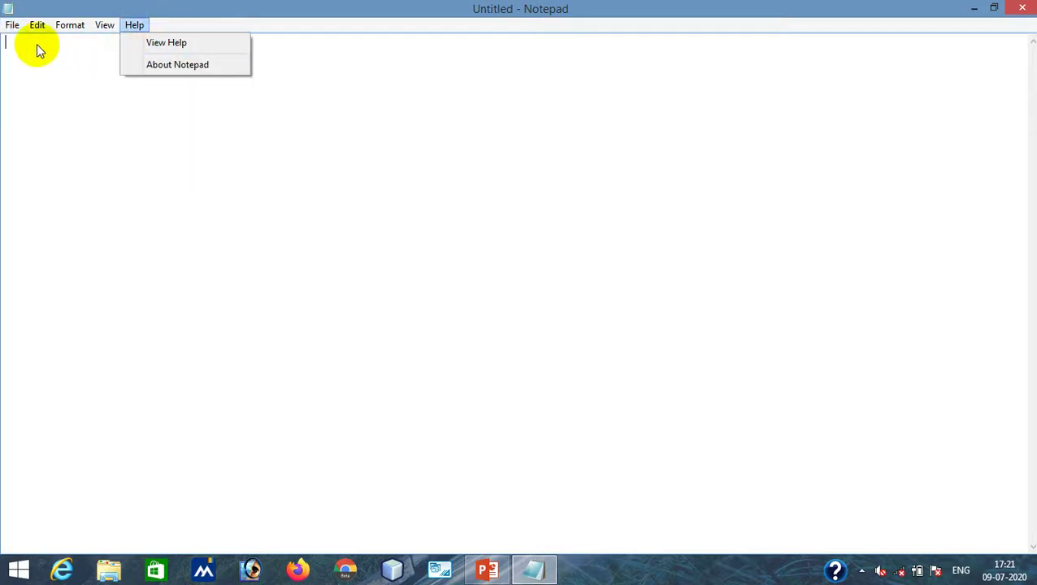
mouse_move(70, 25)
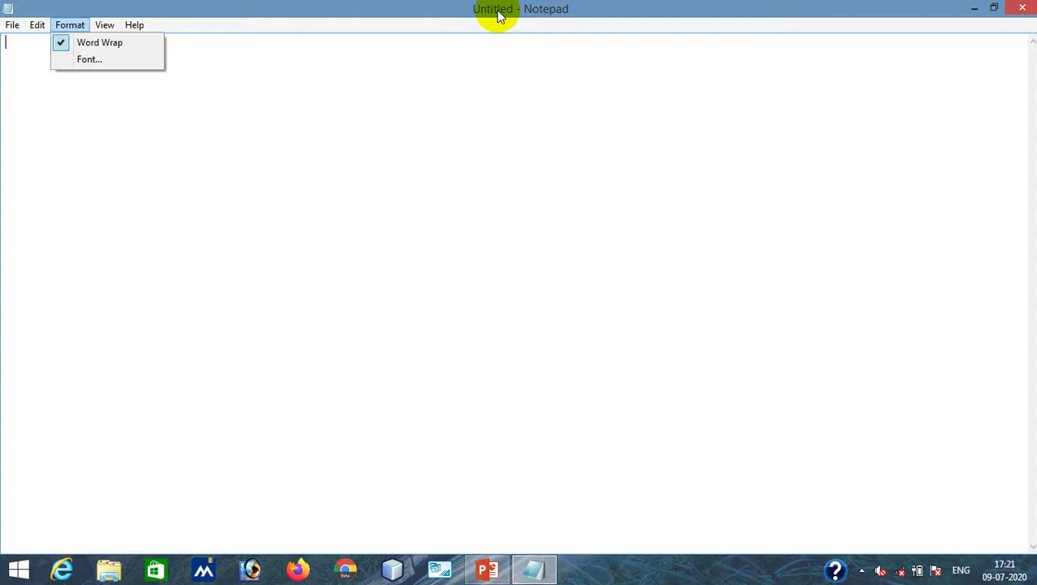
mouse_move(10, 25)
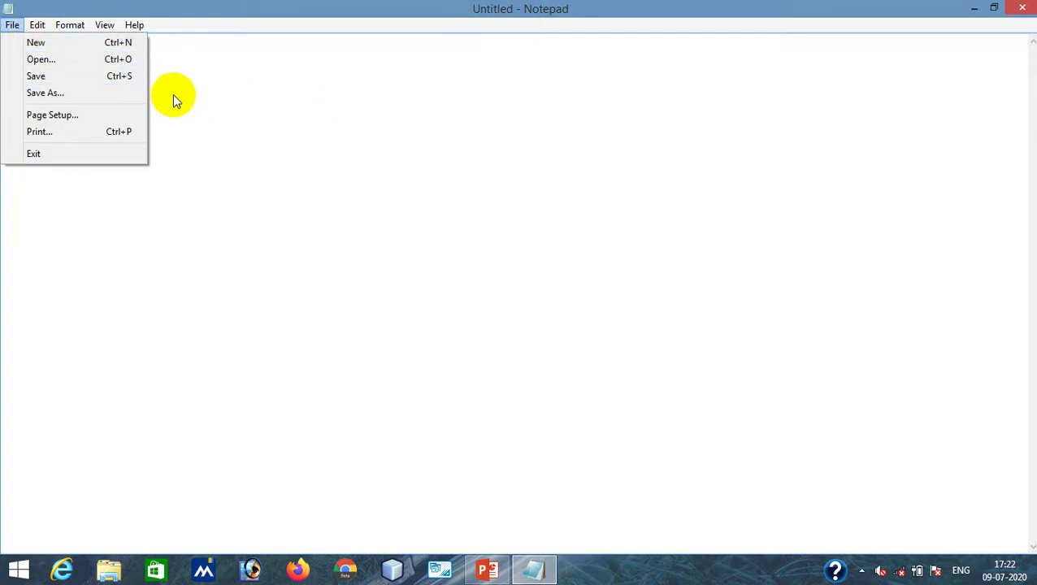
left_click(24, 42)
Start opening an existing text document and browse to the STUDY > B.TECH CSE folder on drive D
left_click(14, 27)
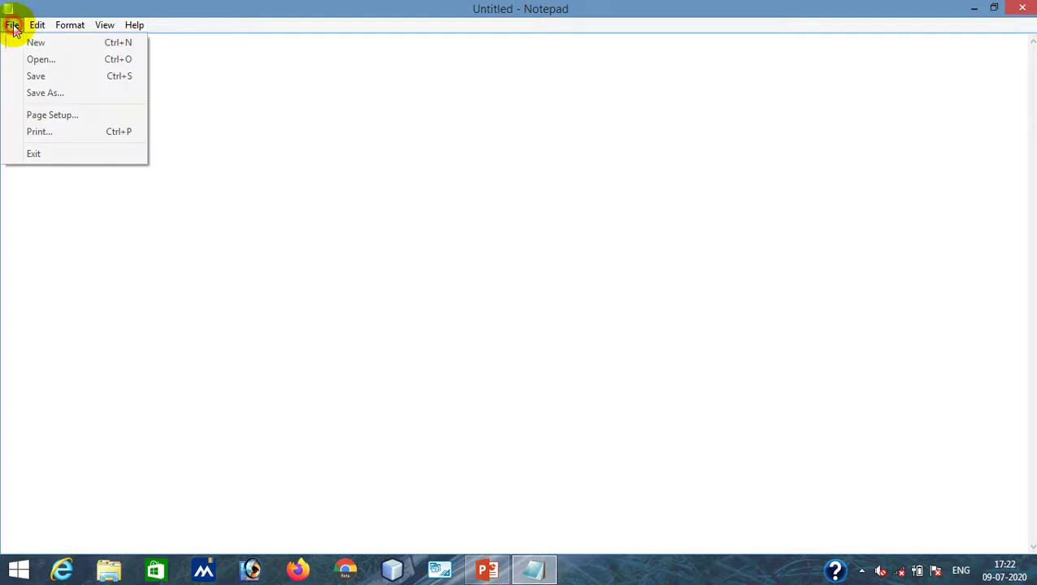
left_click(26, 61)
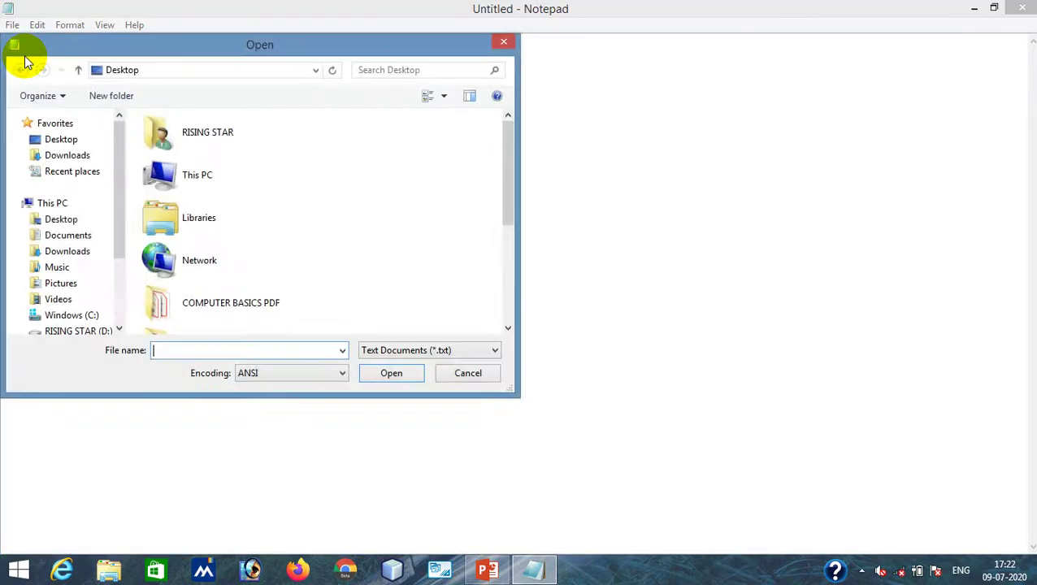
left_click_drag(510, 162, 494, 270)
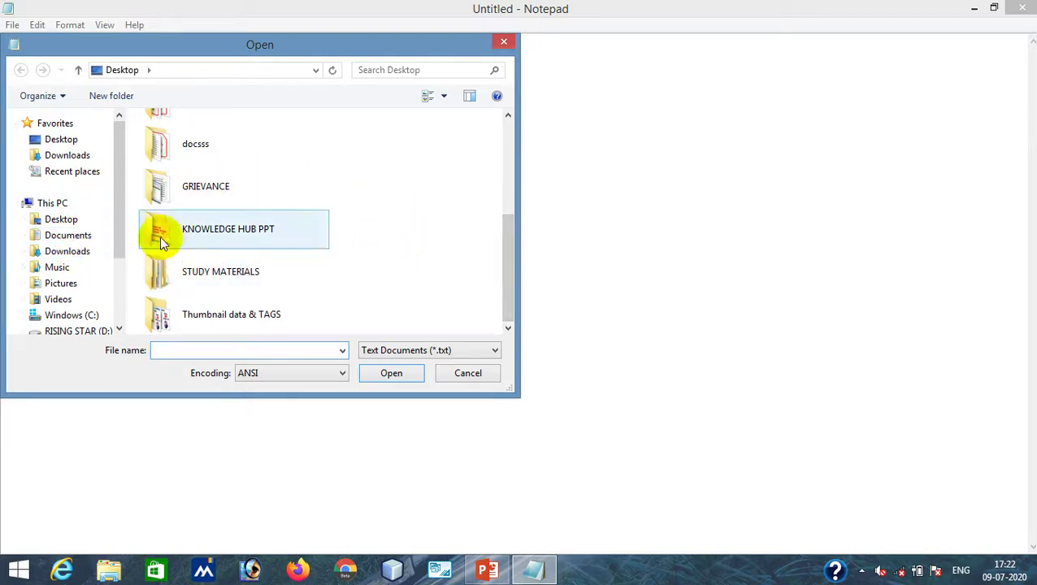
left_click(82, 331)
double_click(203, 143)
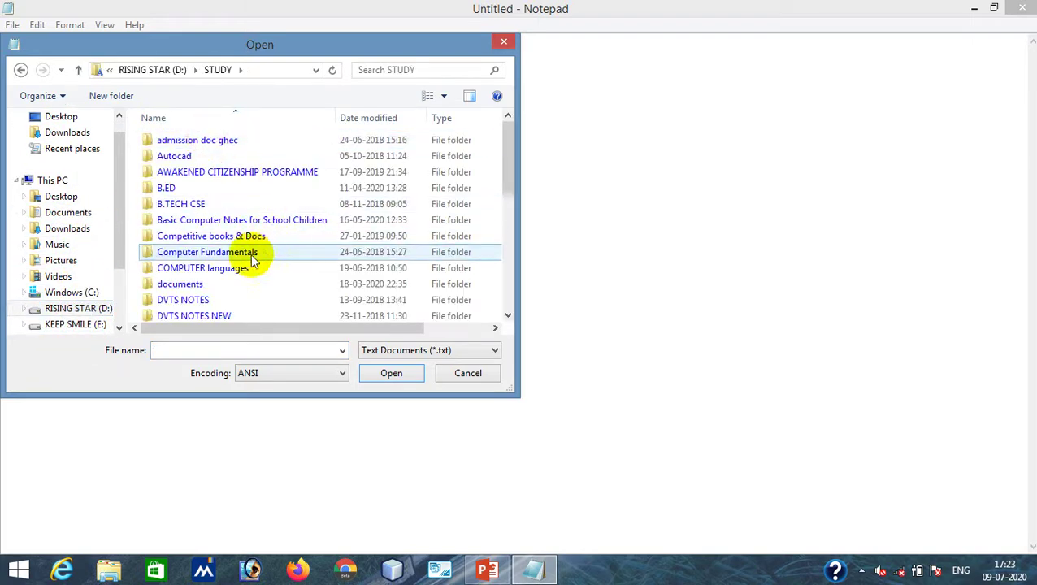
scroll(292, 276, "down", 1)
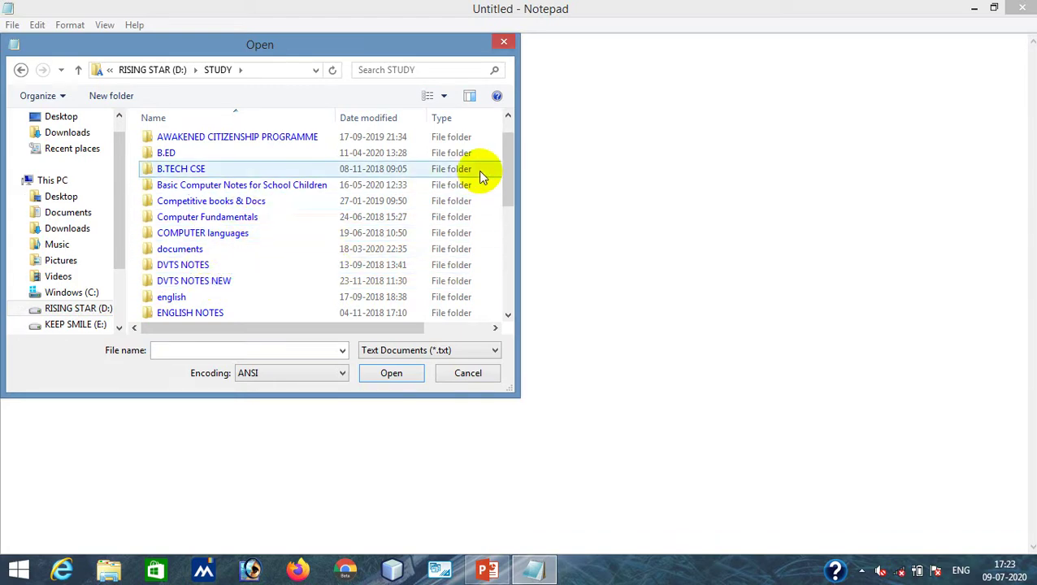
mouse_move(512, 171)
left_mouse_down()
mouse_move(512, 244)
mouse_move(496, 168)
left_mouse_up()
left_click(300, 163)
double_click(300, 163)
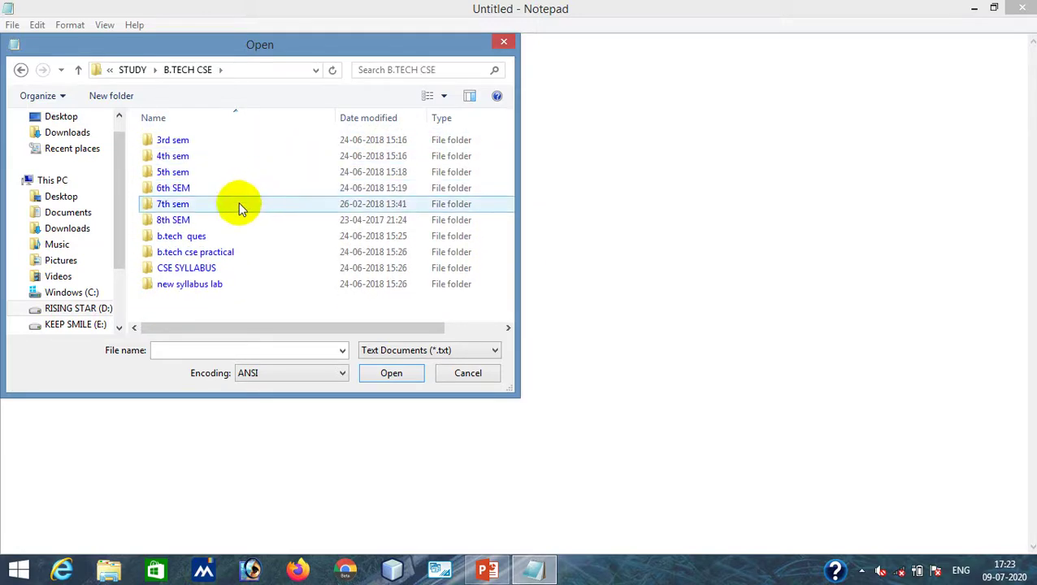
Look inside the b.tech cse practical, 8th SEM and NOTES & BOOKS folders for a text file, and return to B.TECH CSE
double_click(209, 253)
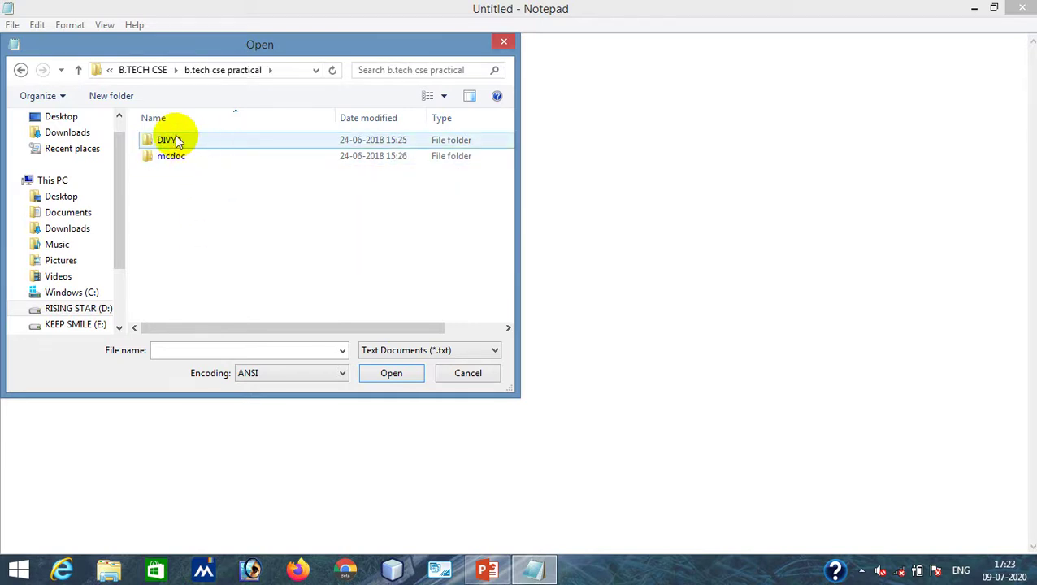
left_click(144, 70)
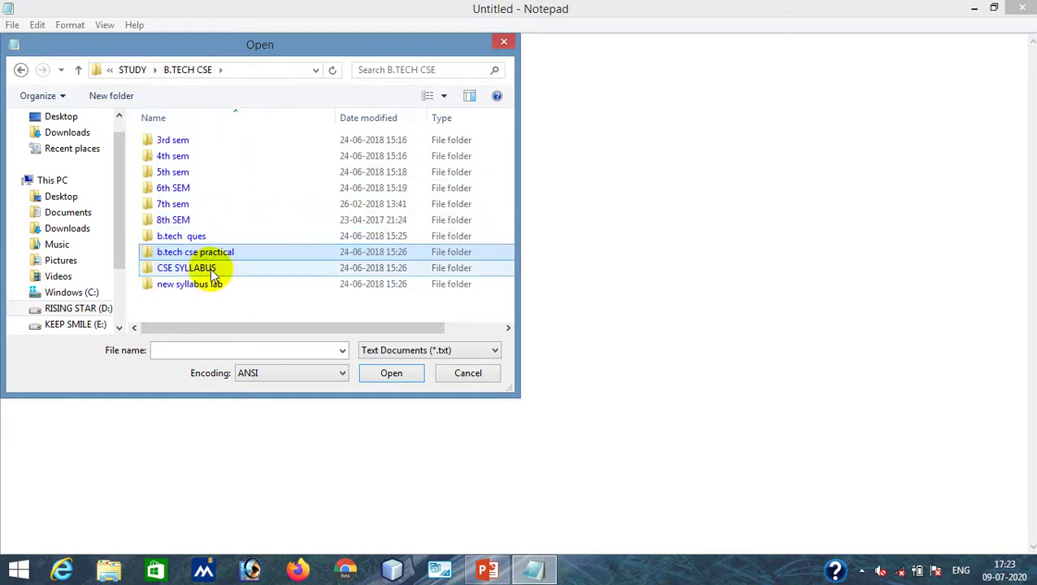
double_click(193, 219)
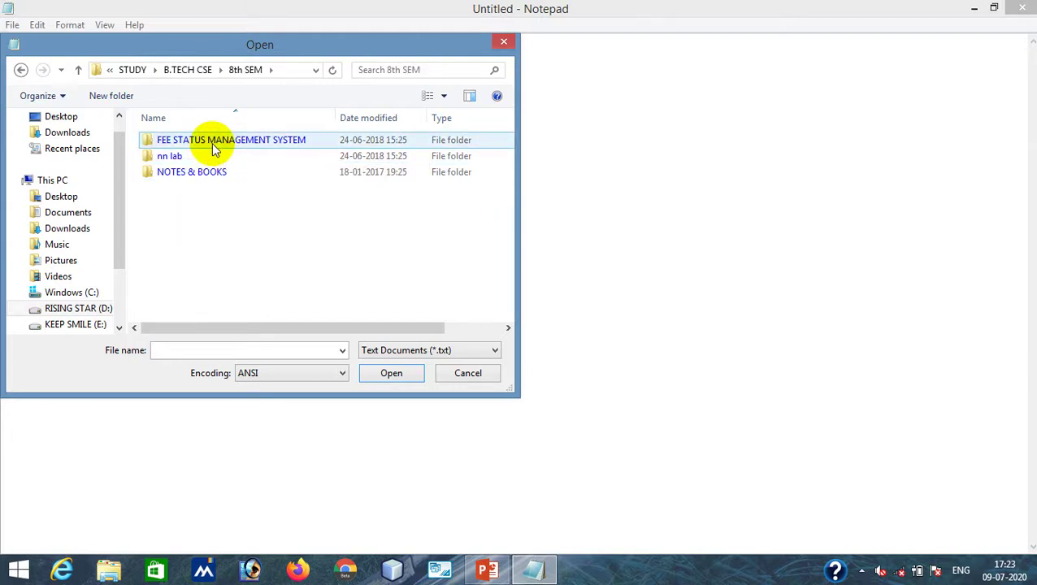
double_click(216, 173)
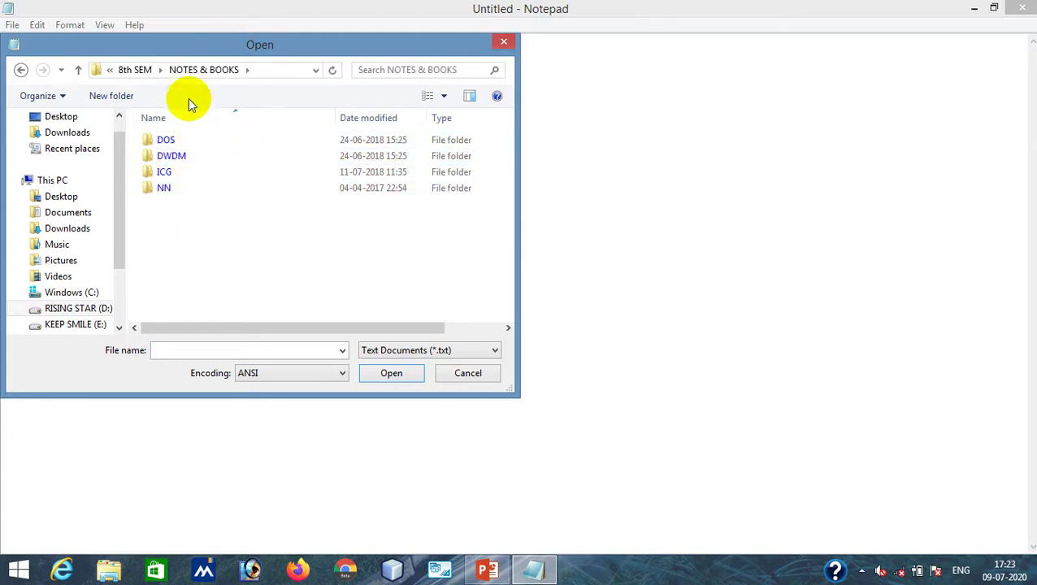
left_click(135, 71)
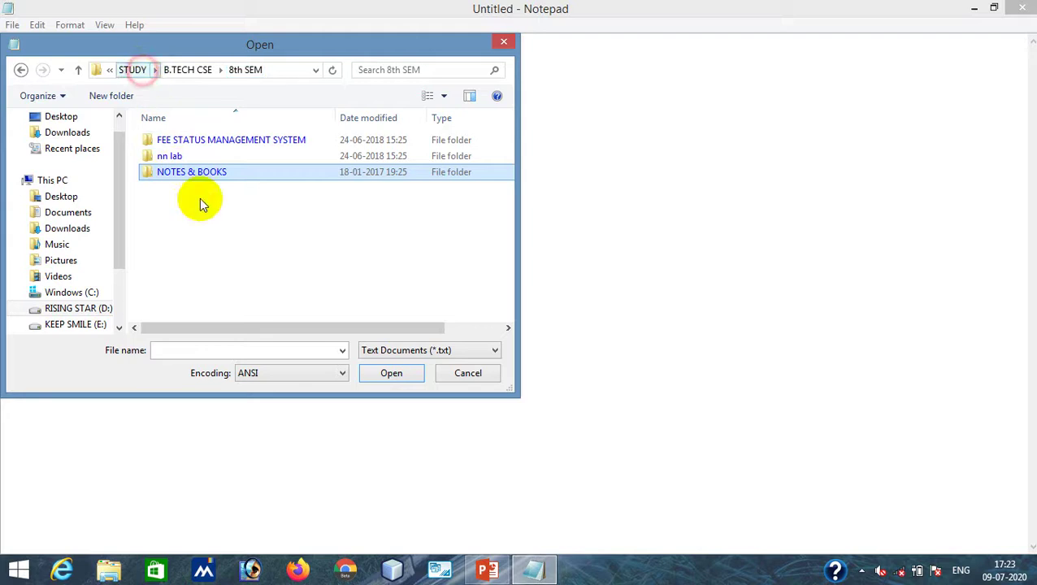
left_click(187, 70)
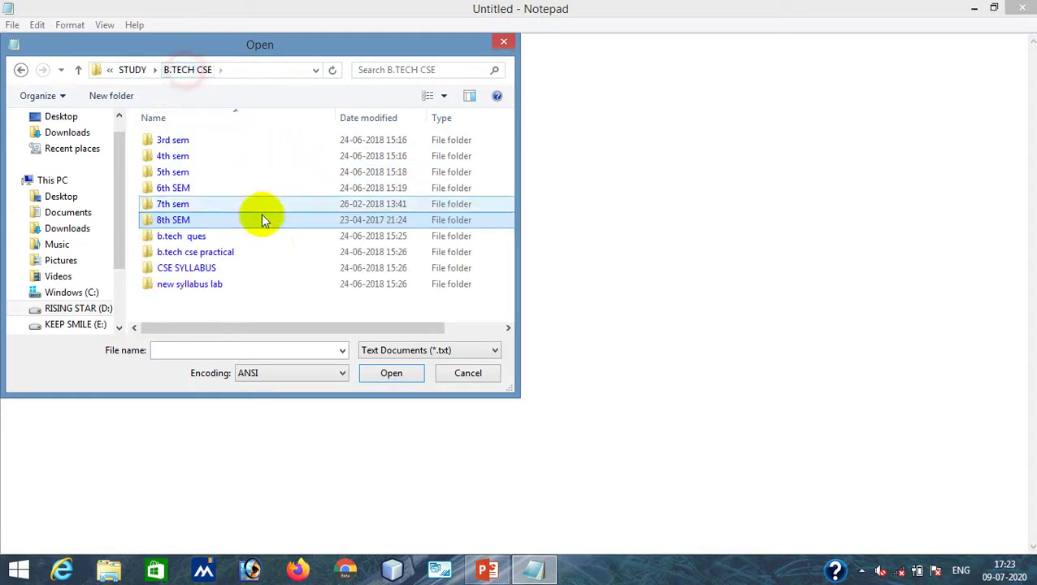
Look through the b.tech cse practical and 3rd sem folders for a text file, and return to B.TECH CSE
double_click(202, 254)
double_click(184, 159)
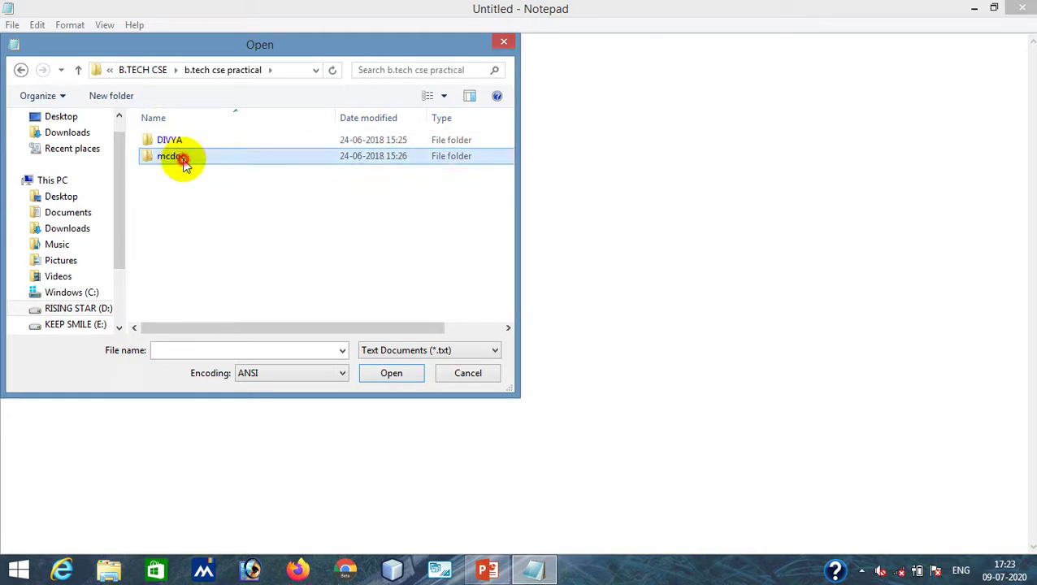
left_click(174, 70)
double_click(177, 143)
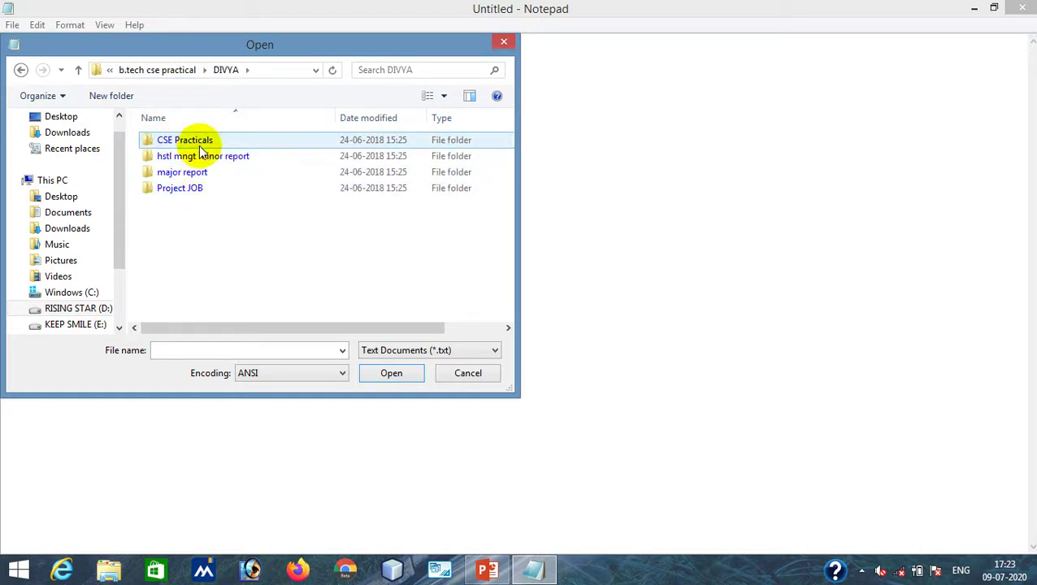
left_click(169, 71)
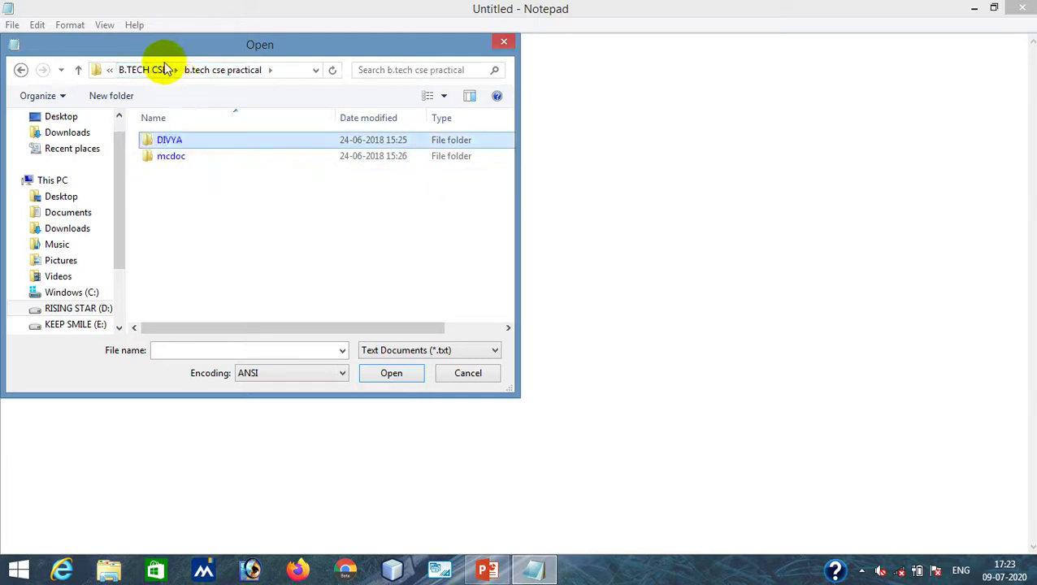
left_click(144, 74)
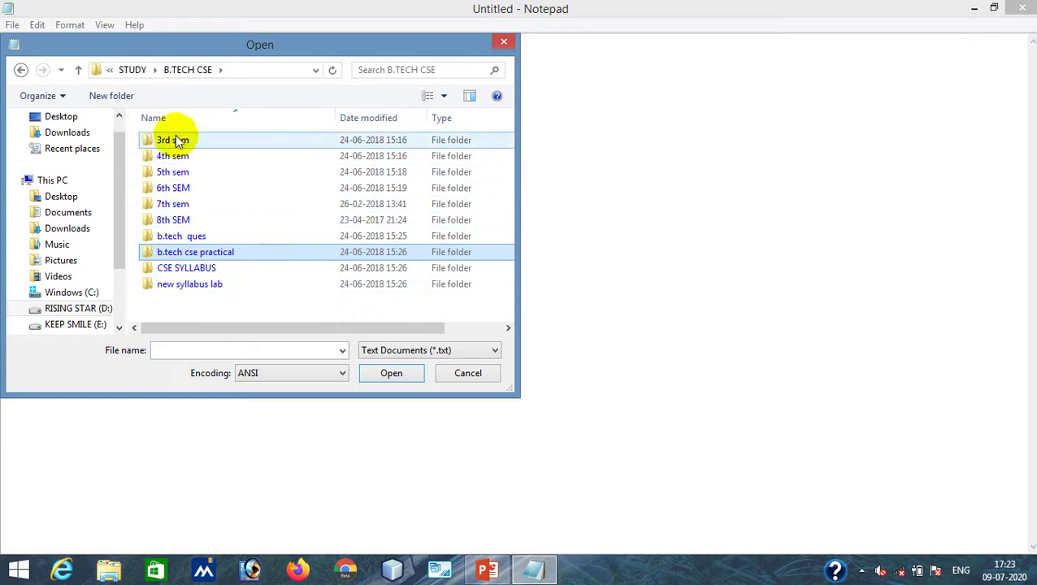
double_click(173, 140)
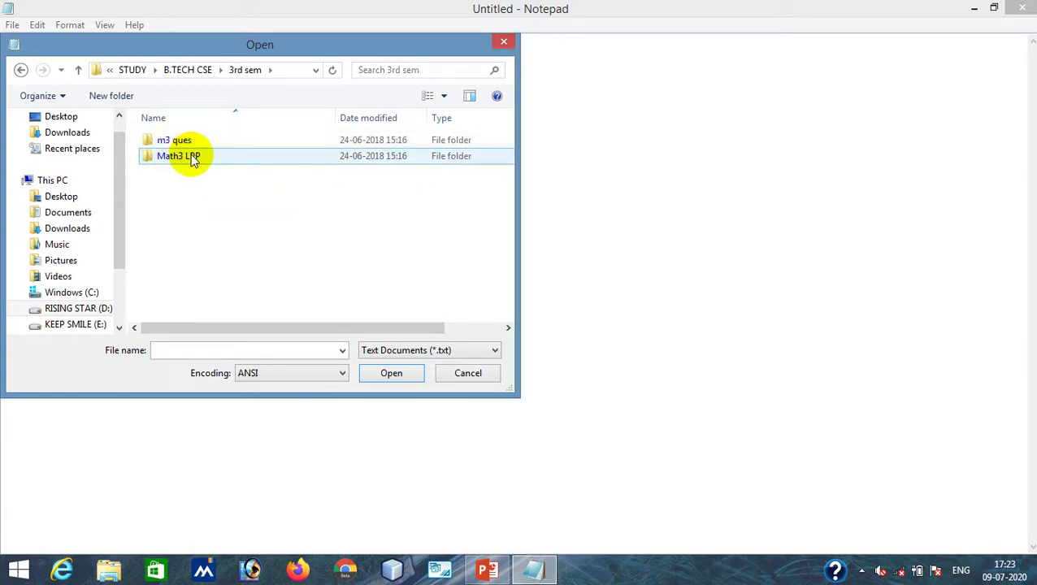
left_click(189, 70)
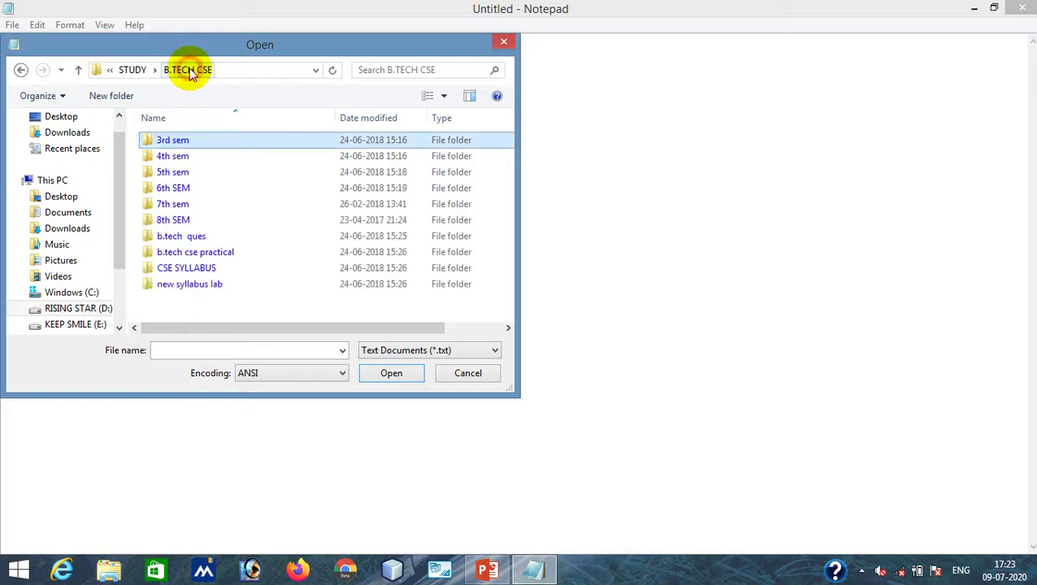
Check the nn lab and nn file pic folders inside 8th SEM for a text file and cancel opening a document
double_click(194, 226)
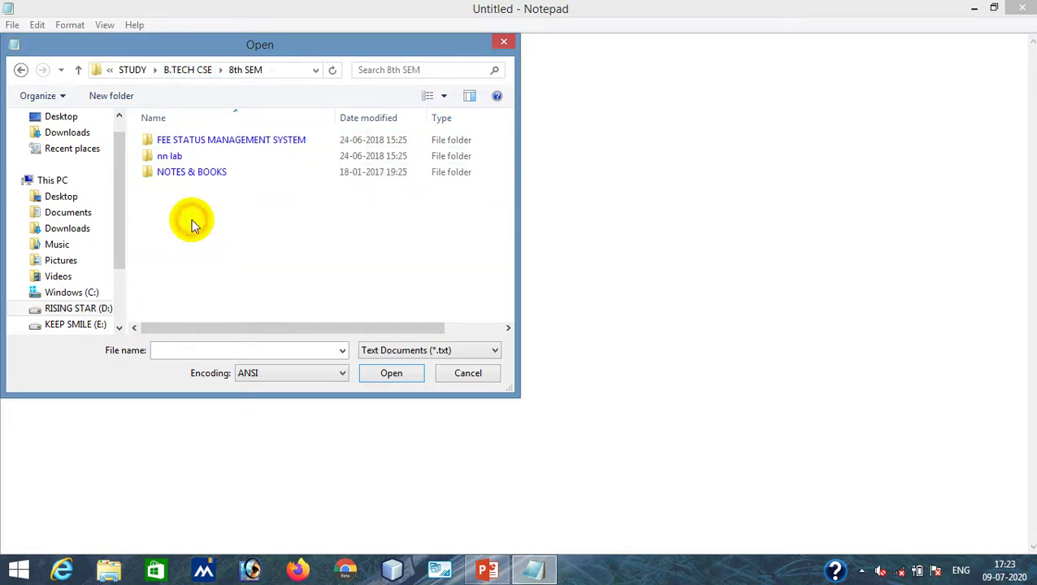
double_click(194, 156)
double_click(197, 146)
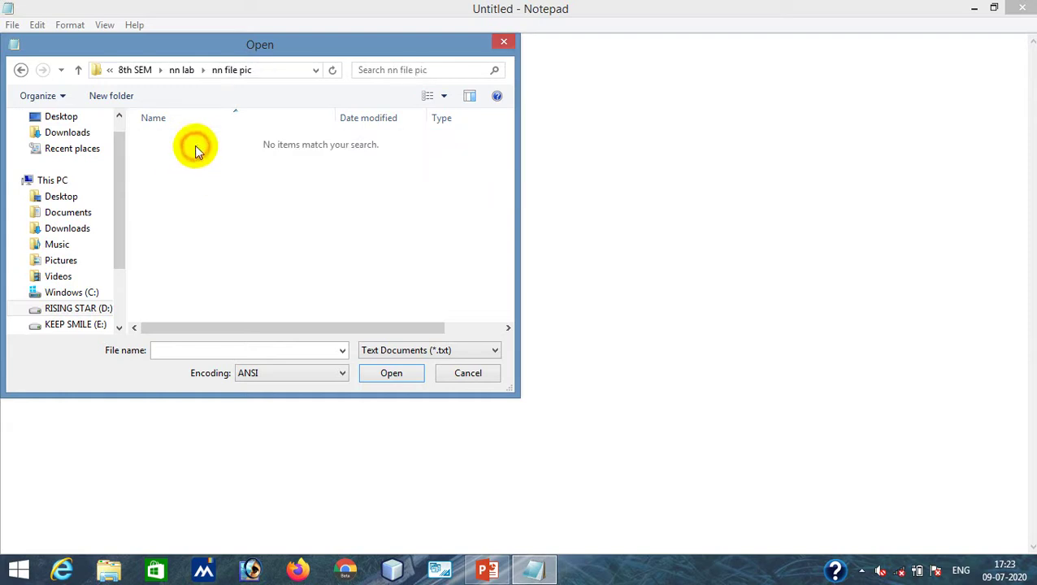
left_click(187, 71)
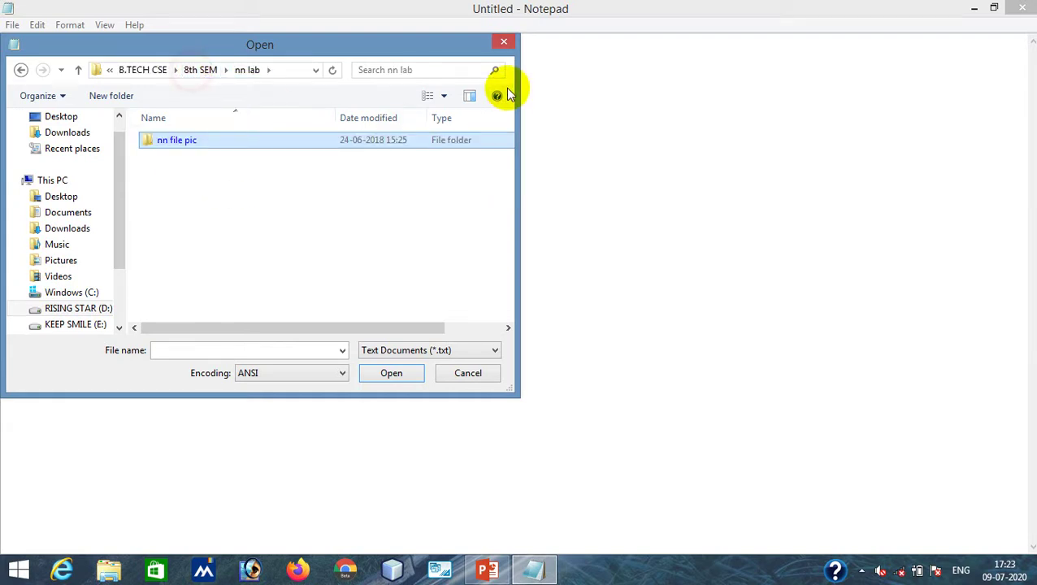
left_click(500, 44)
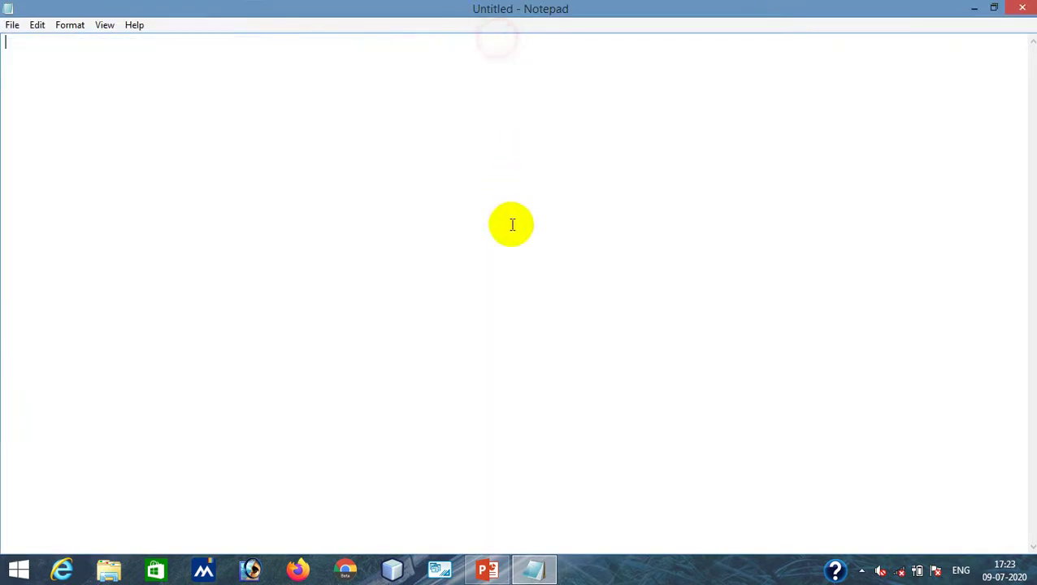
left_click(13, 25)
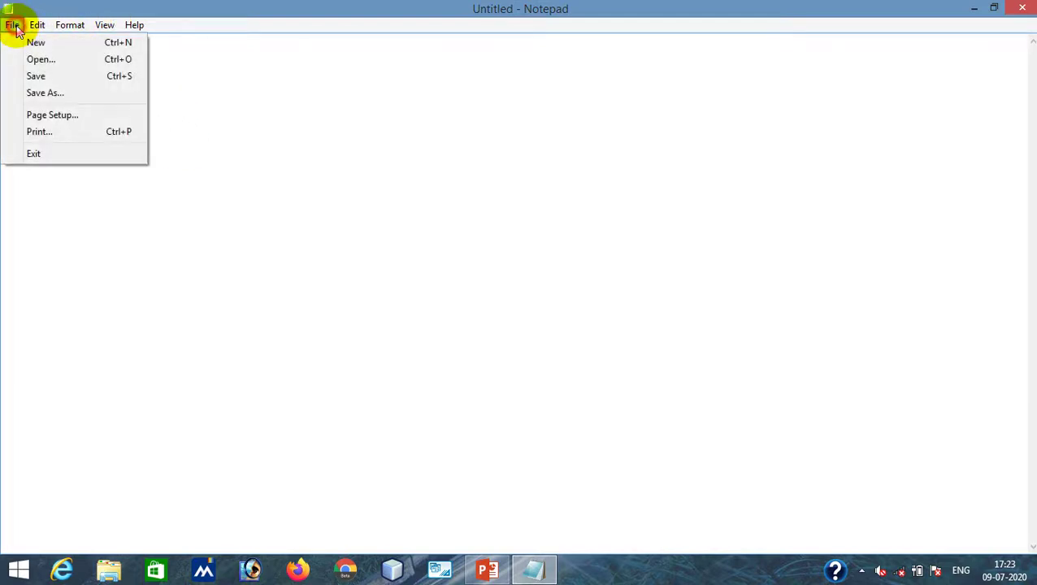
left_click(33, 78)
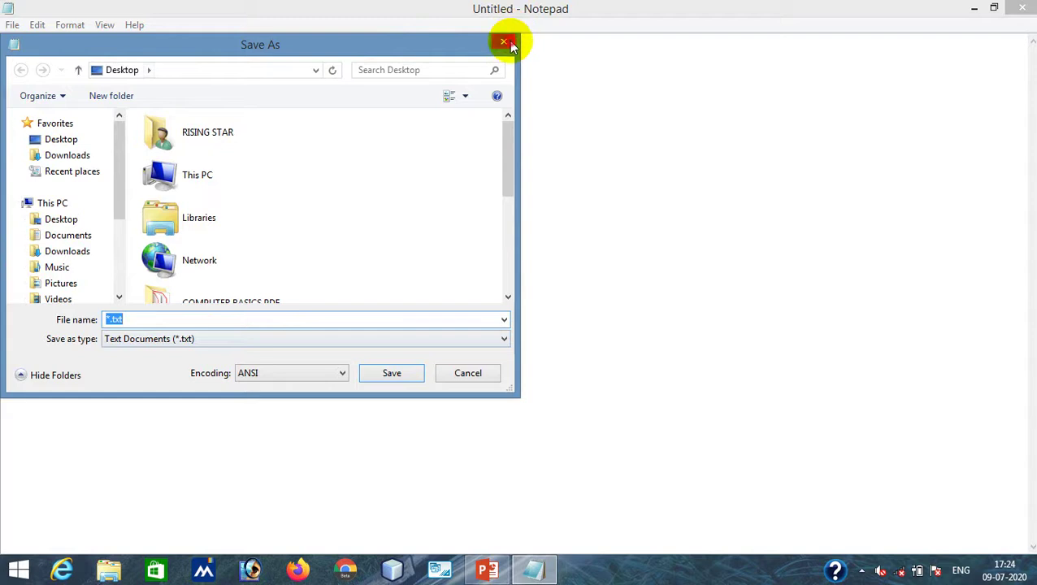
left_click(505, 41)
Save the blank document on the Desktop as a text document named rishu
left_click(10, 25)
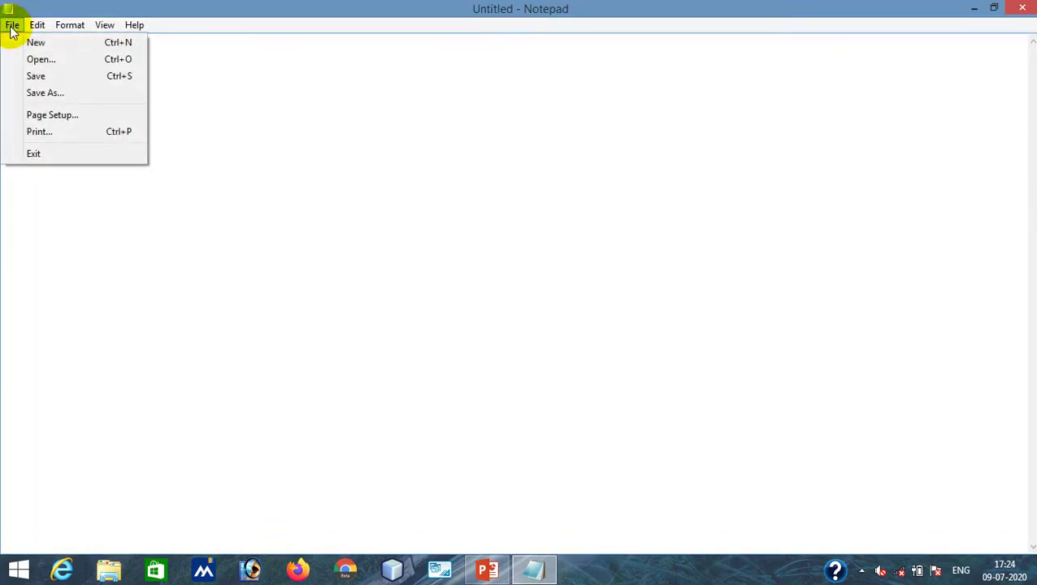
left_click(35, 77)
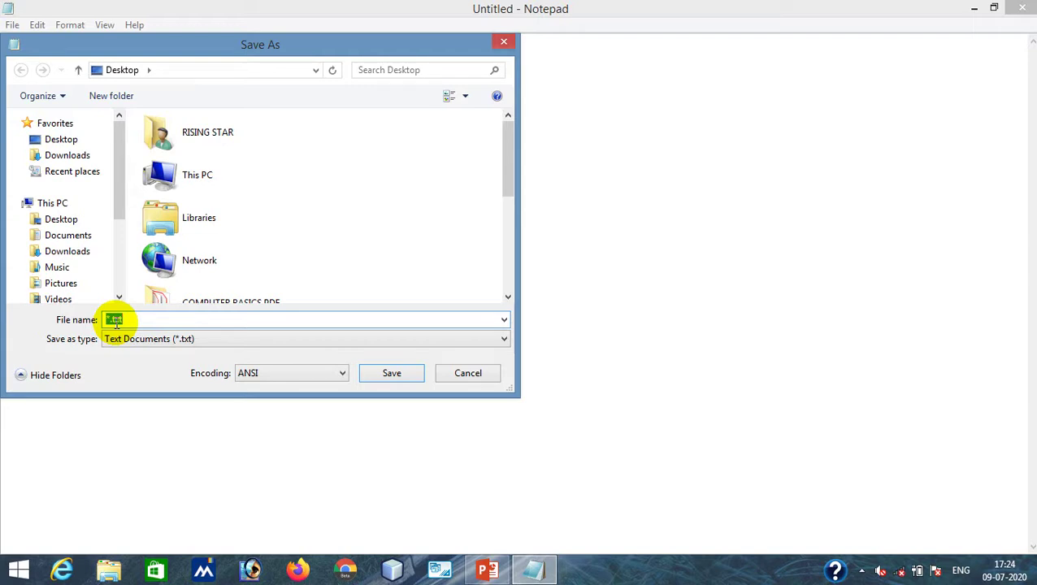
type("rishu")
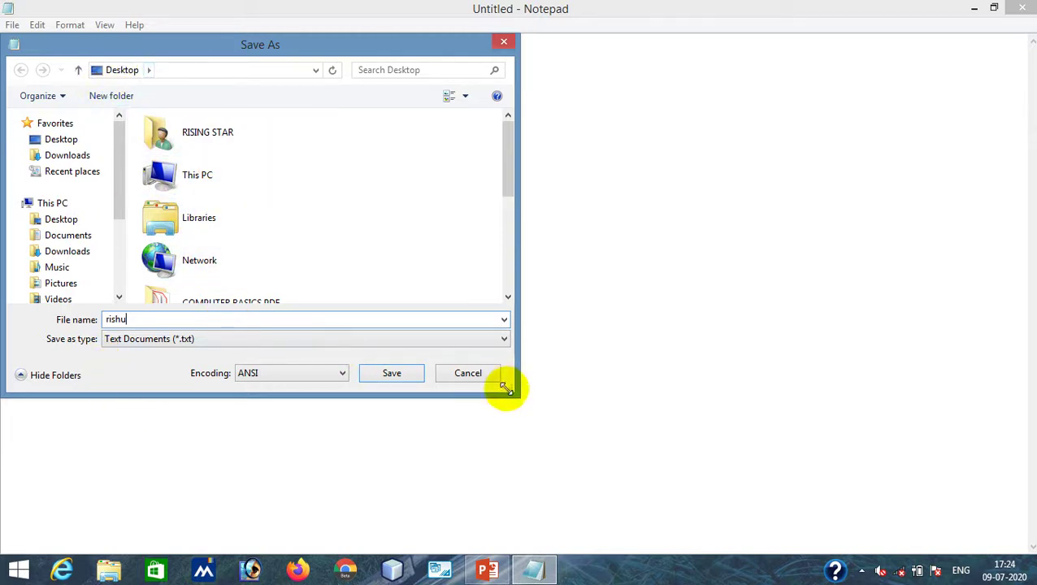
left_click(397, 373)
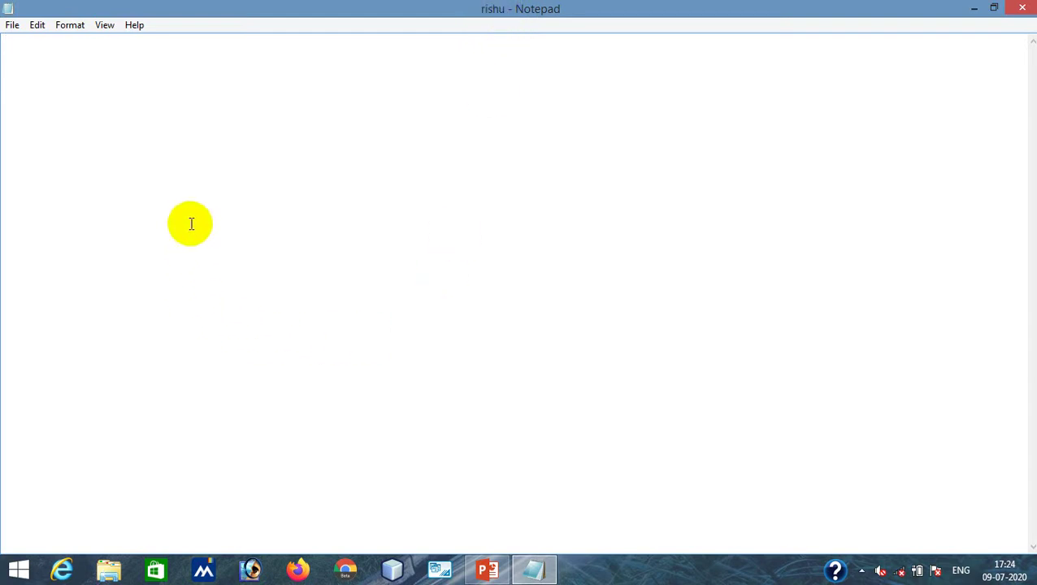
Enter the sample text sadgagduifuiefgiuwegfi in the document and save the change to the same file
left_click(11, 25)
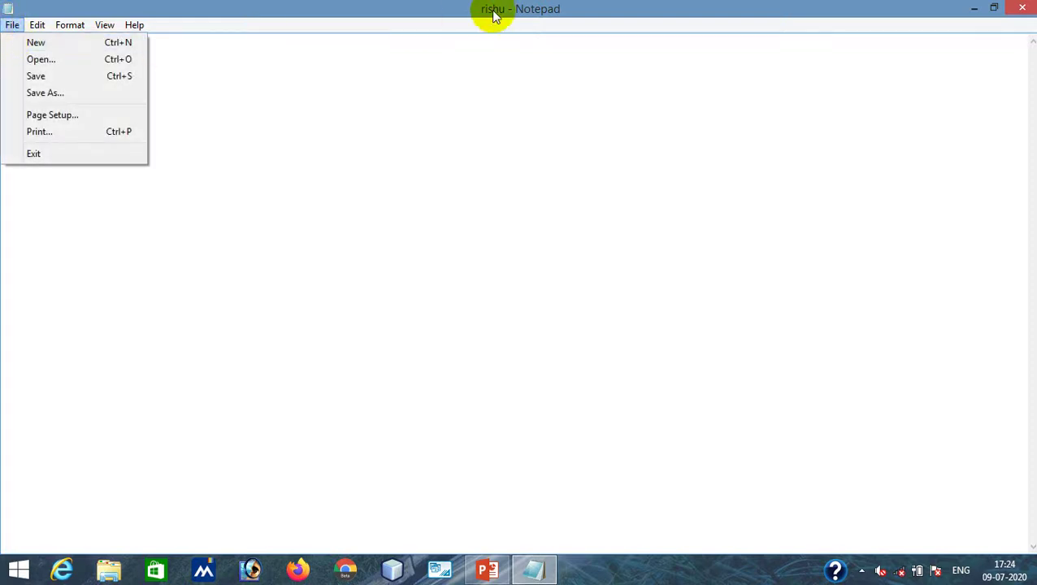
left_click(428, 172)
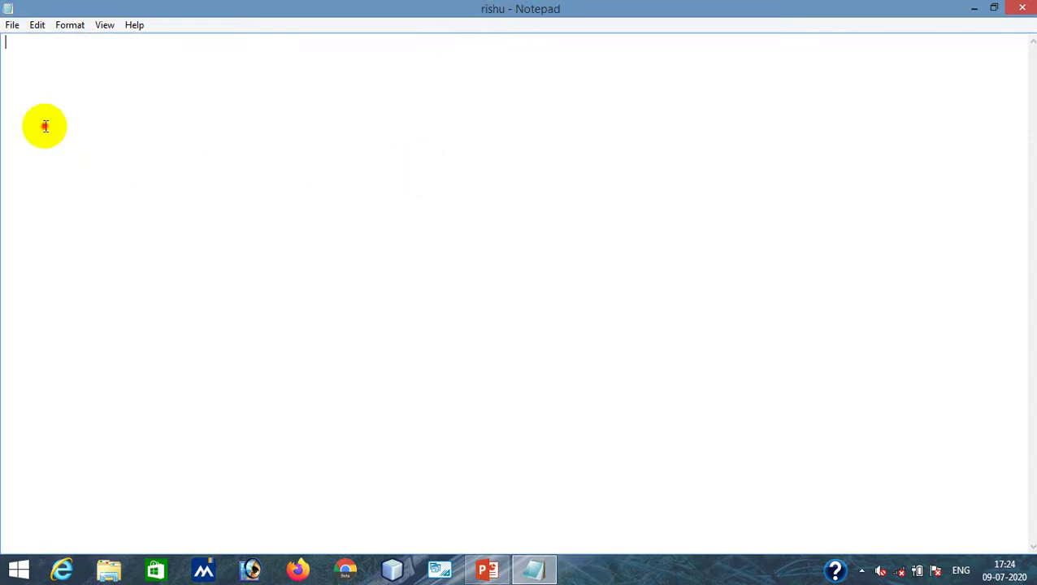
type("sadgagduifuiefgiuwegfi")
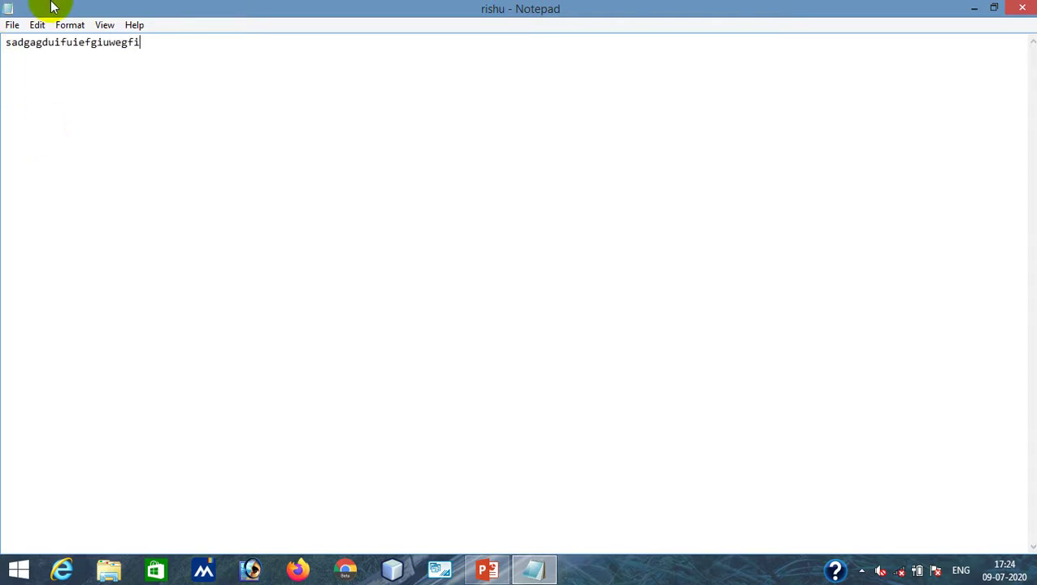
left_click(12, 24)
left_click(34, 77)
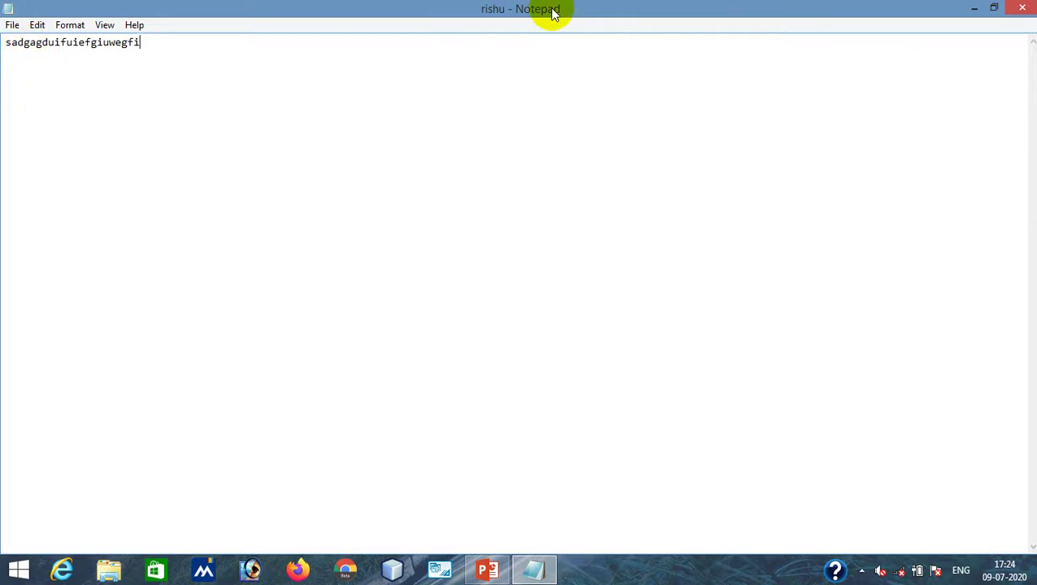
Start a new blank document and reopen the saved rishu text document from the Desktop
left_click(12, 26)
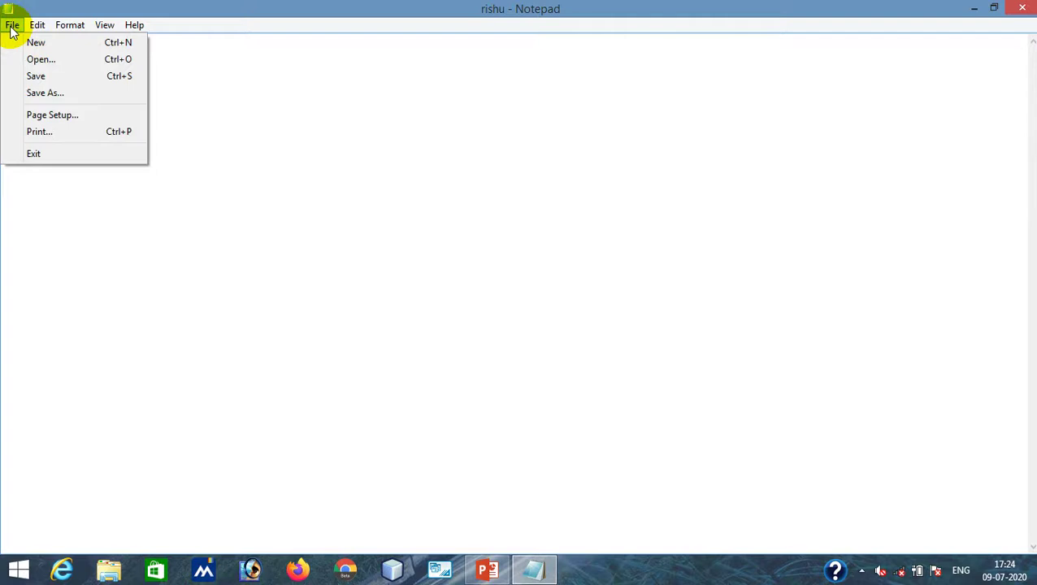
left_click(77, 41)
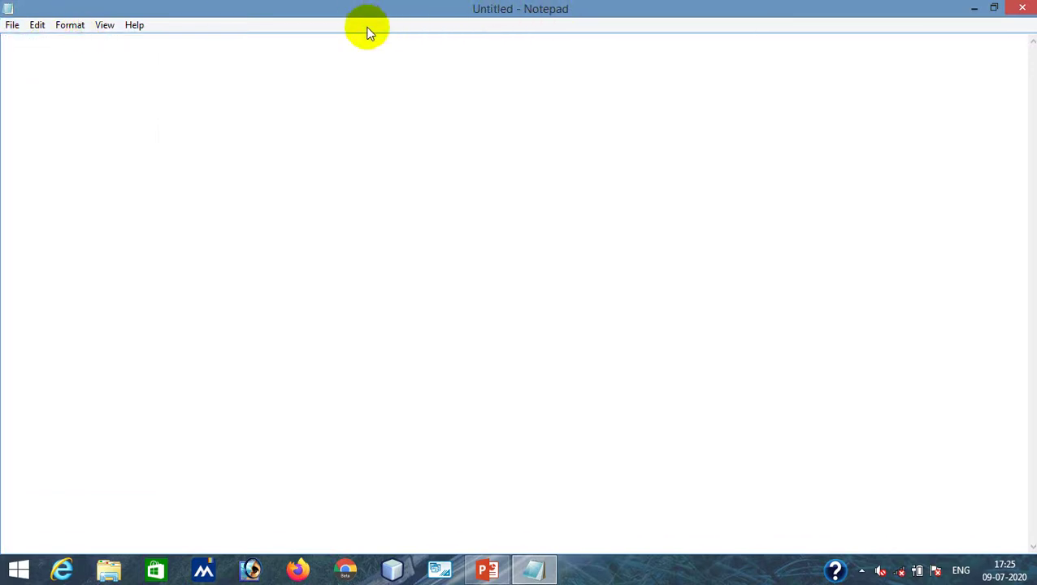
left_click(13, 28)
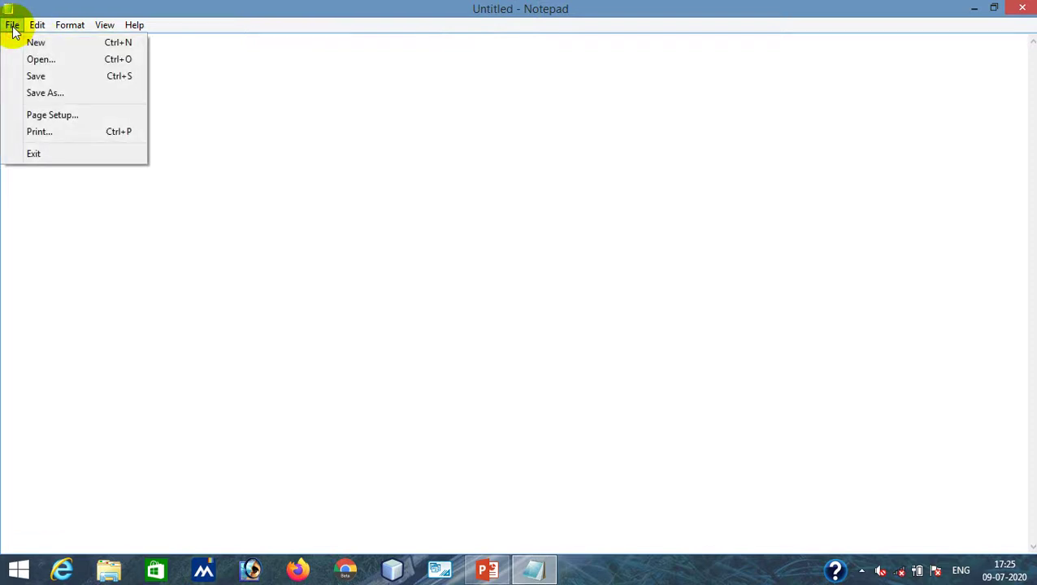
left_click(34, 61)
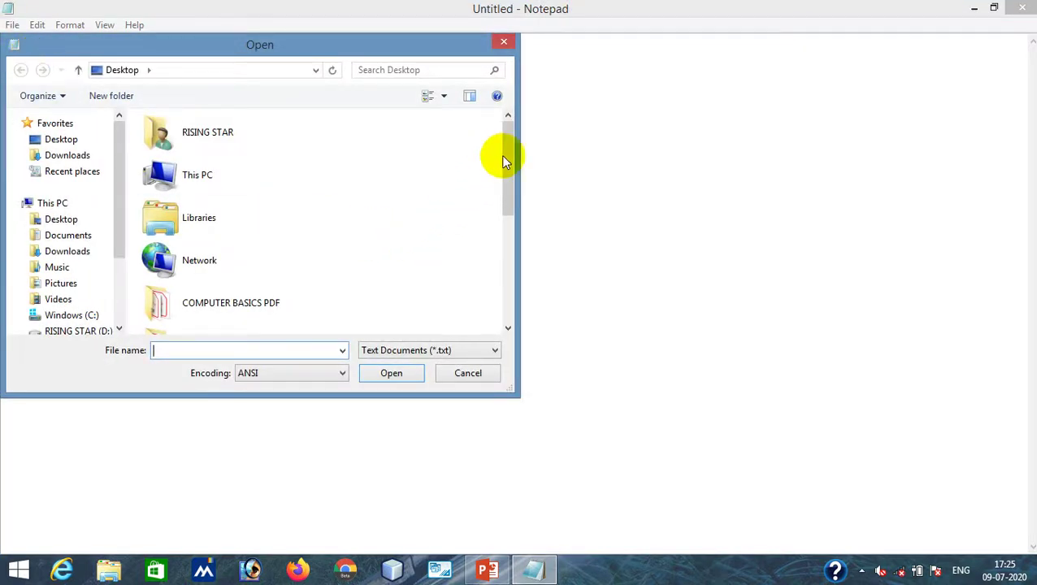
left_click_drag(506, 161, 511, 278)
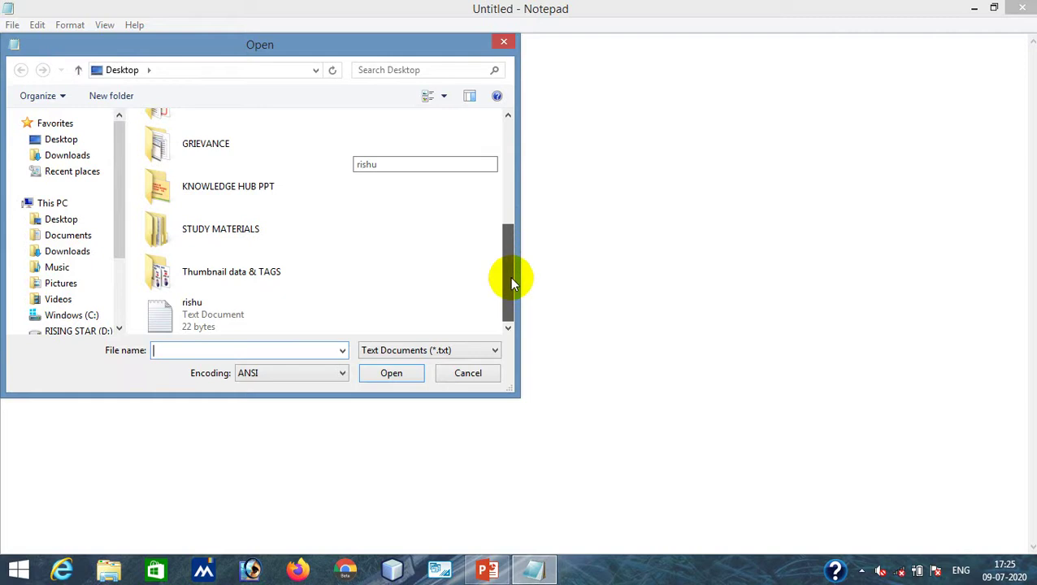
left_click(213, 321)
left_click(376, 373)
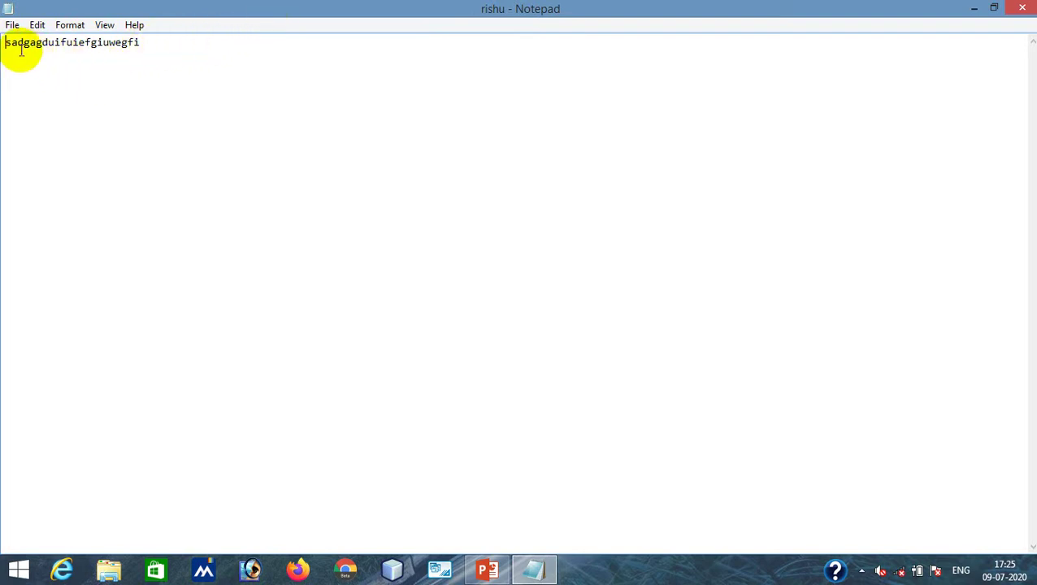
Save a copy of the open document on the Desktop under the new name com
left_click(11, 24)
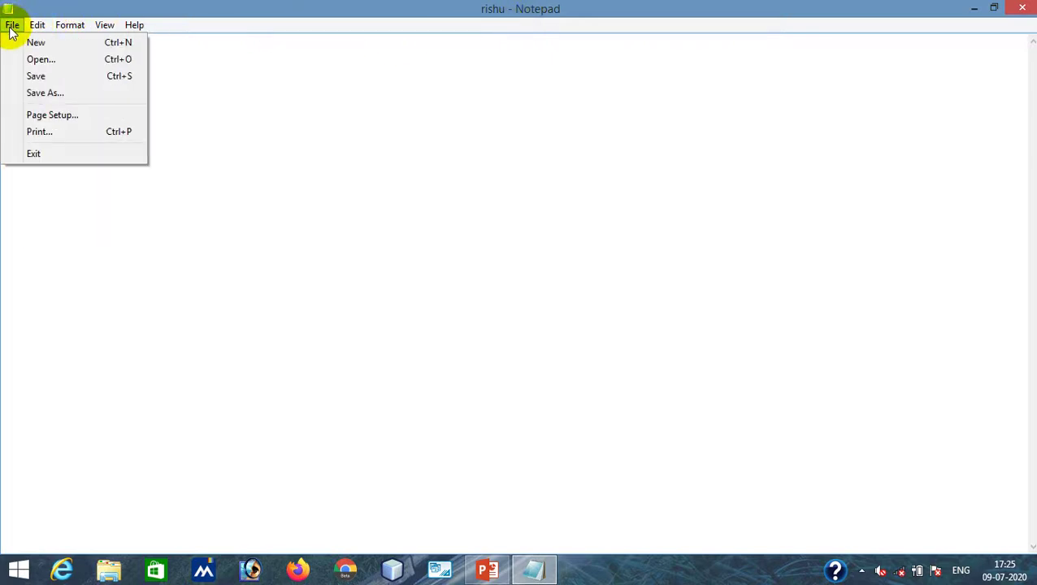
left_click(42, 96)
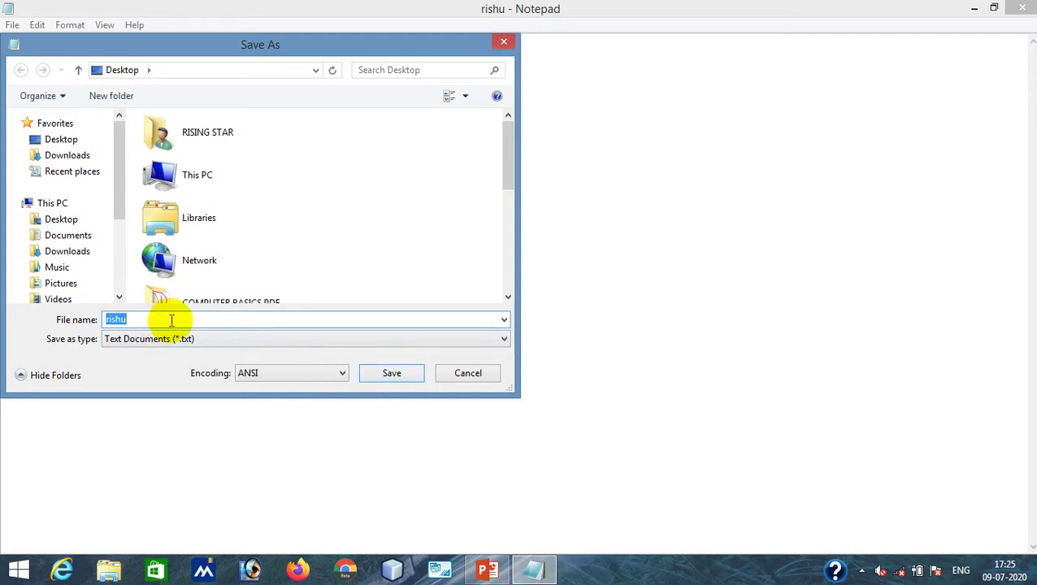
type("com")
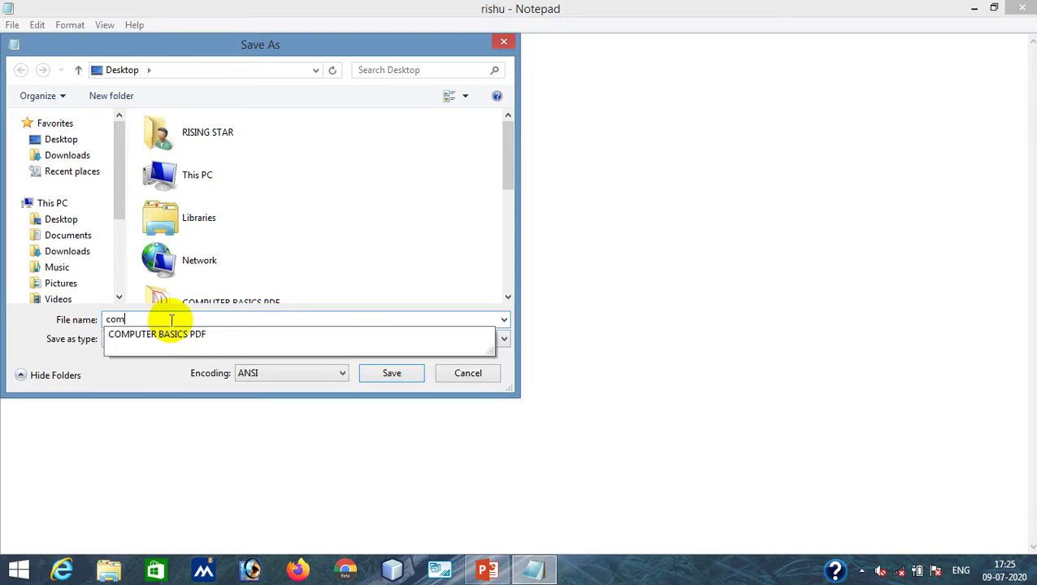
left_click(148, 371)
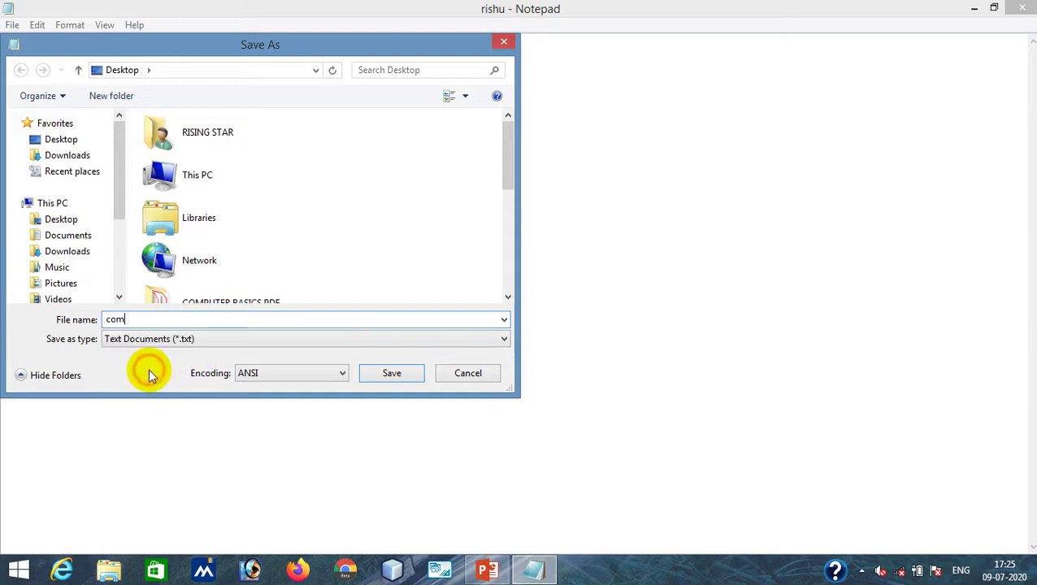
left_click(391, 376)
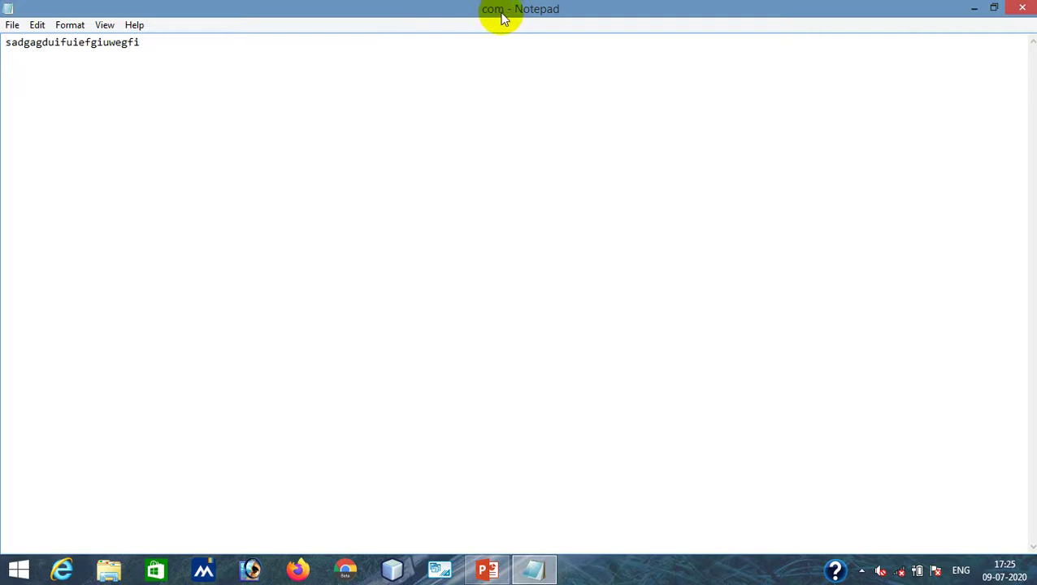
Open the original rishu text document from the Desktop in place of the com copy
left_click(12, 25)
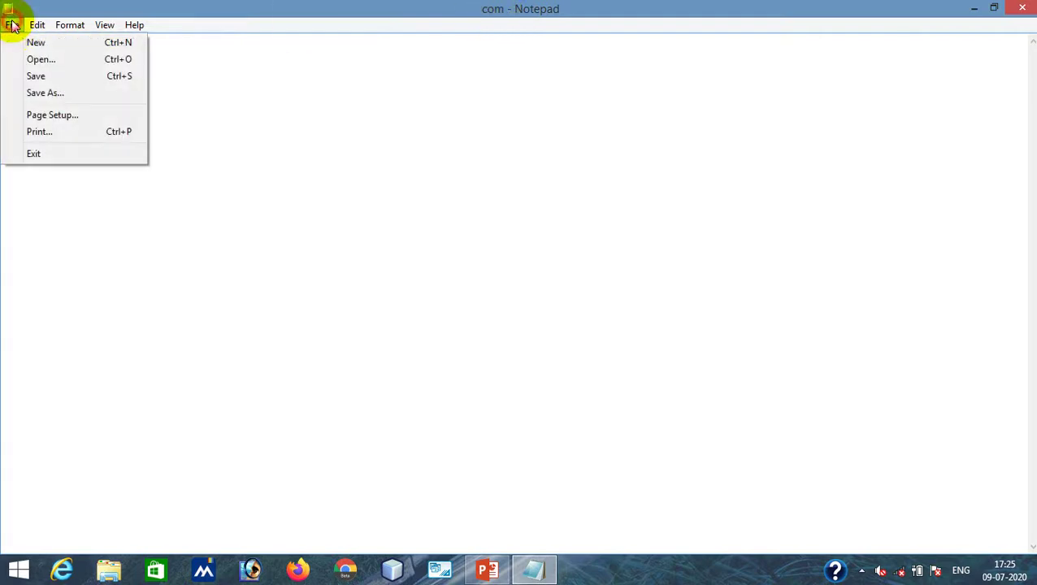
left_click(30, 61)
left_click_drag(512, 191, 511, 306)
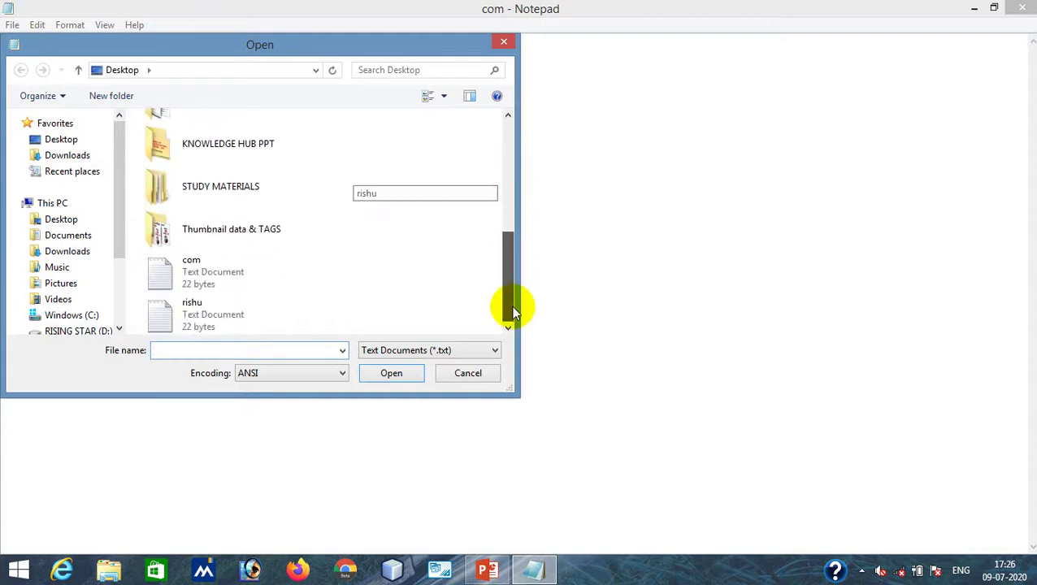
left_click(225, 320)
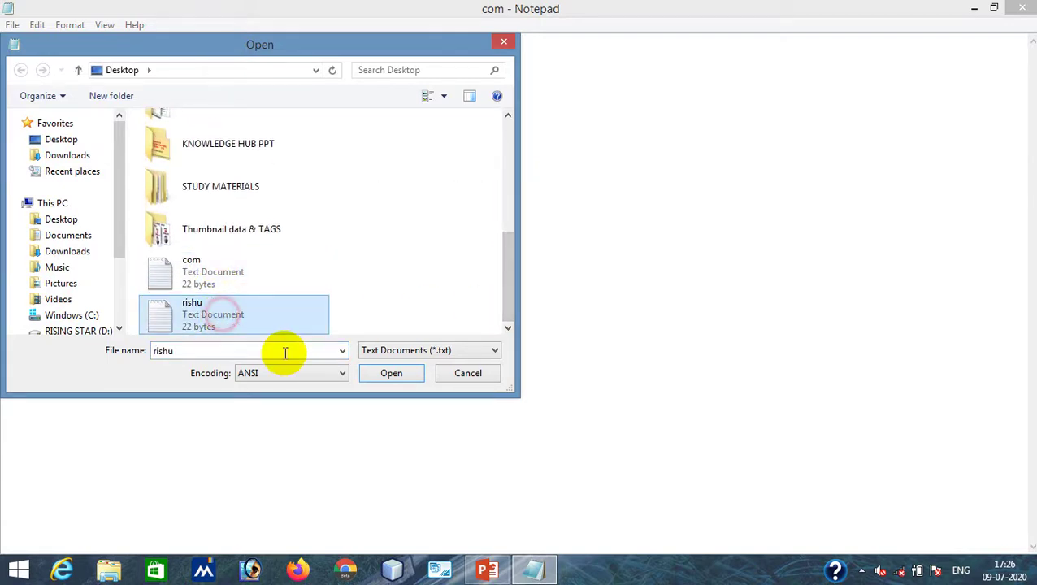
left_click(374, 374)
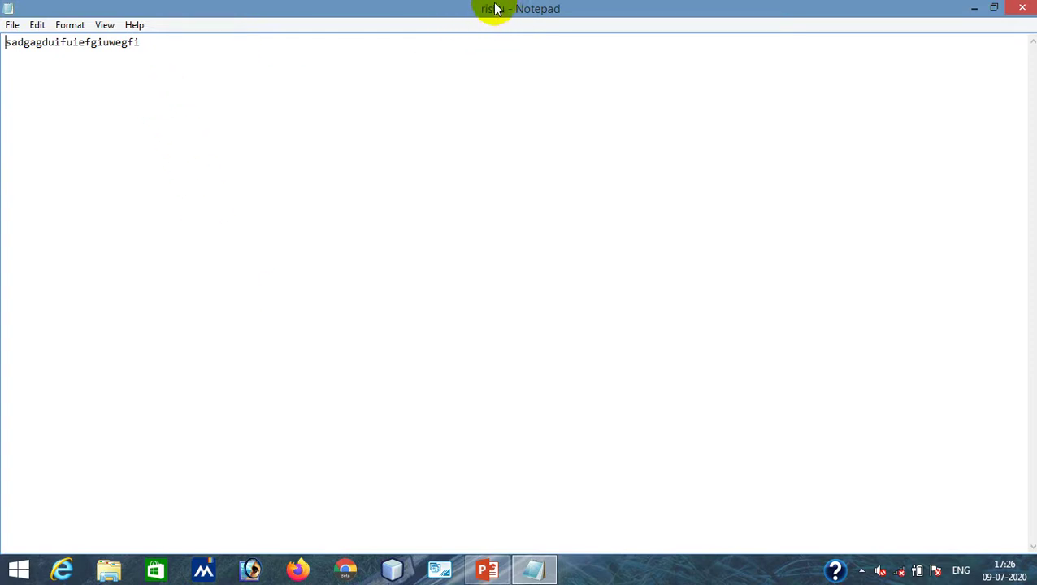
Set the page setup paper size to A4 for the rishu document and apply it
left_click(12, 26)
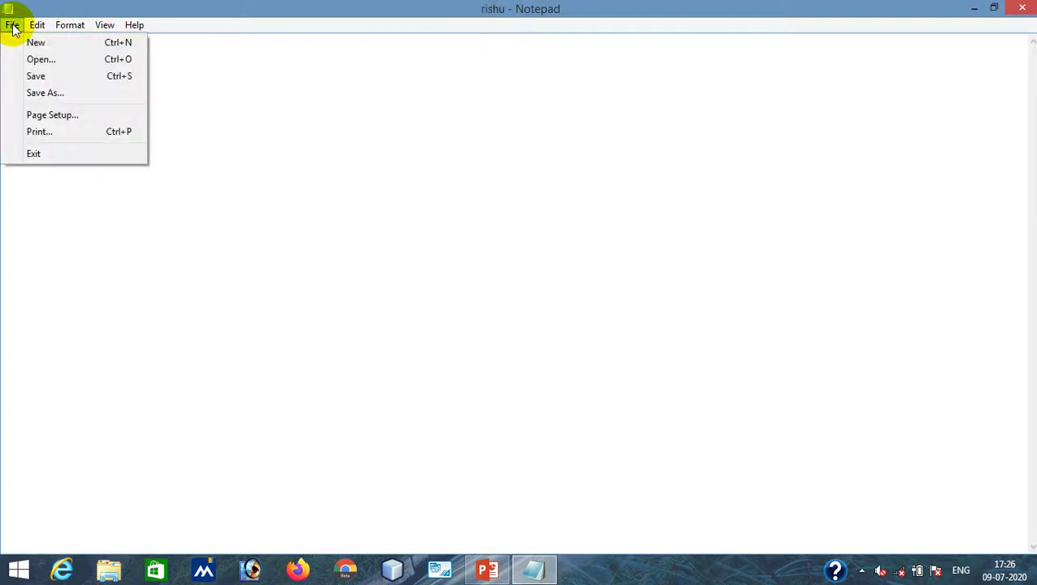
left_click(52, 117)
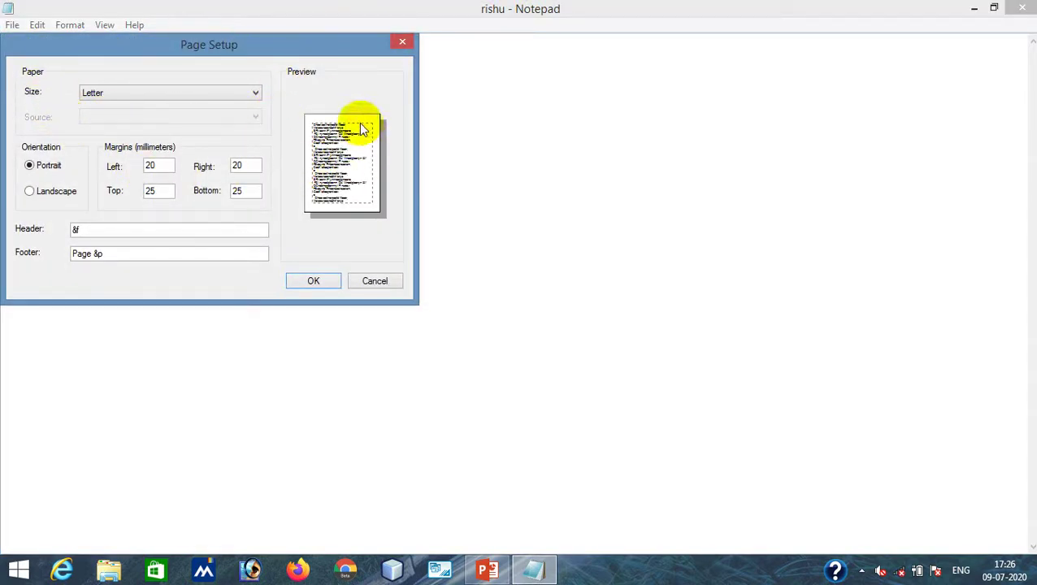
left_click(116, 93)
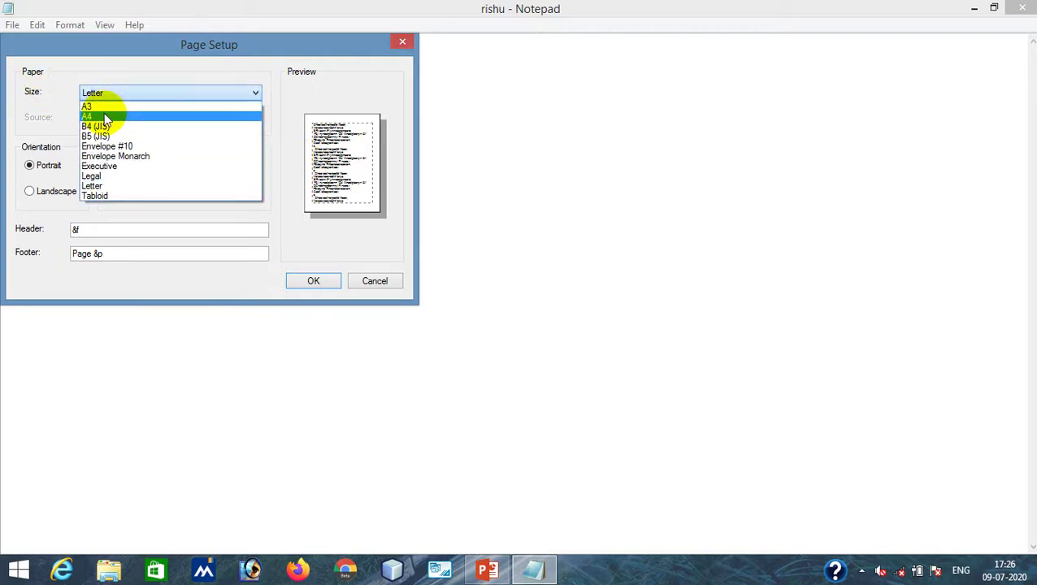
left_click(105, 116)
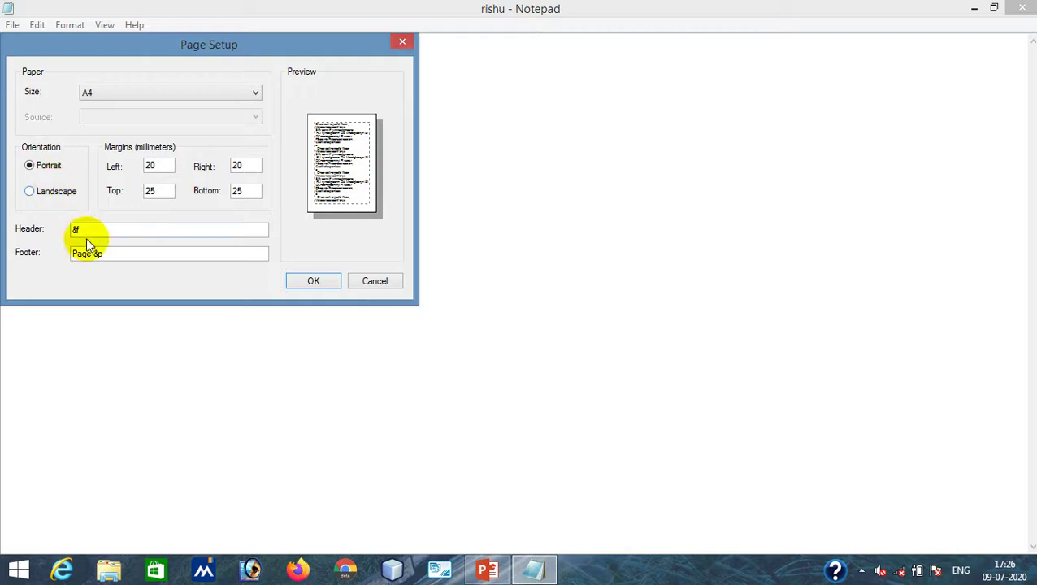
left_click(154, 166)
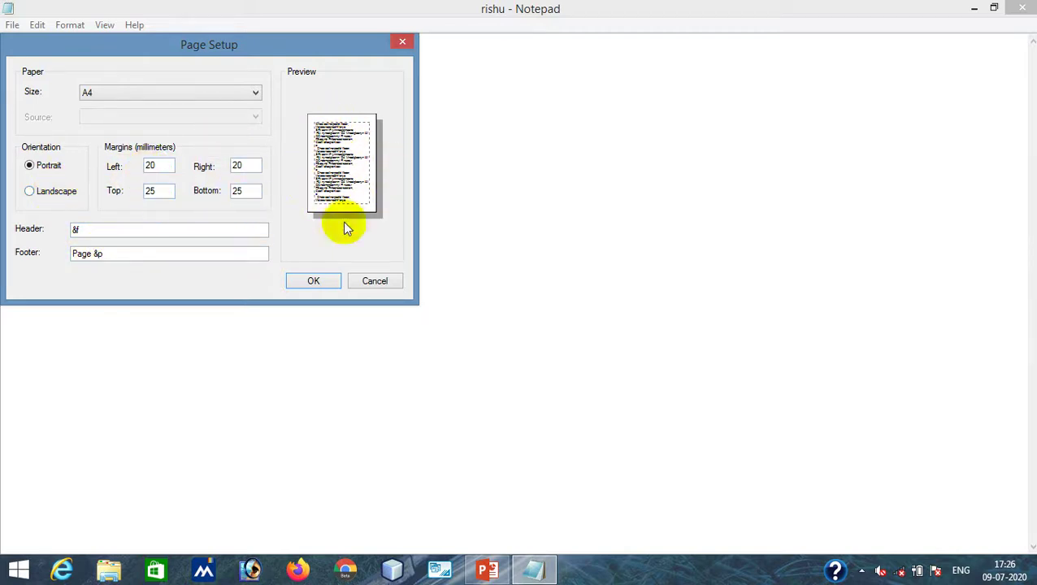
left_click(325, 285)
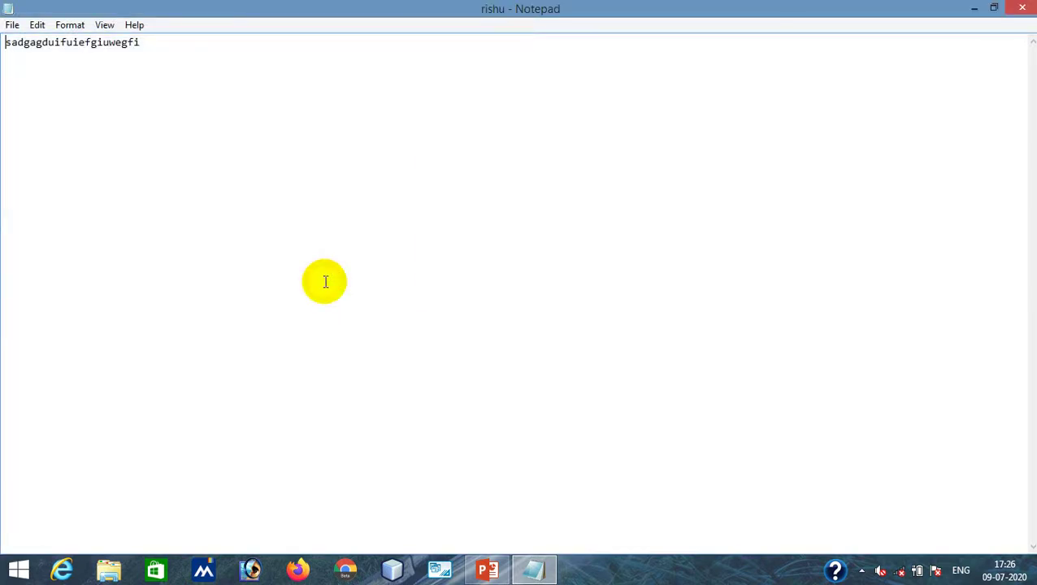
Review the printer selection and options for printing the document, and leave without printing
left_click(13, 26)
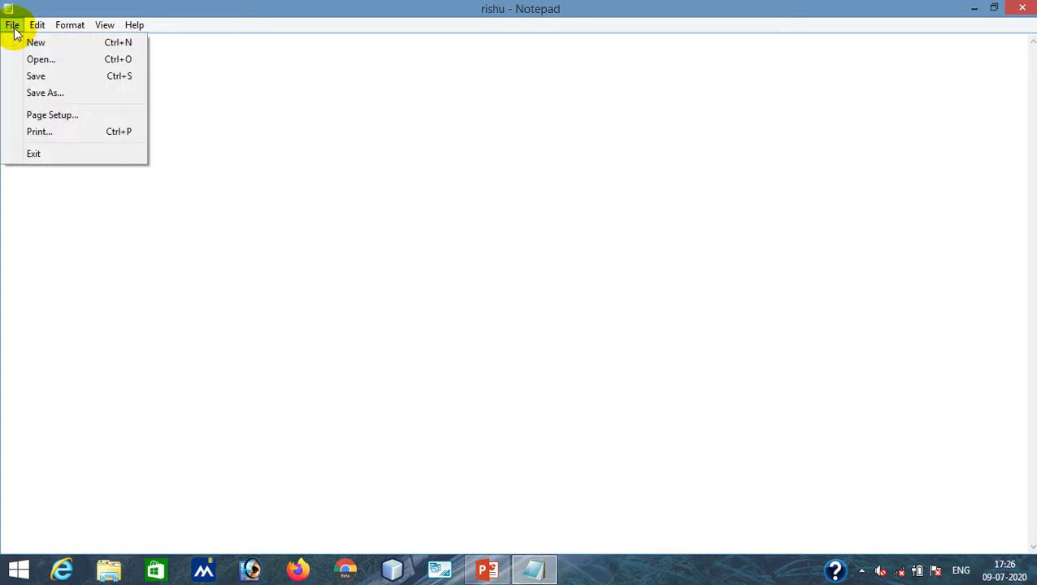
left_click(61, 133)
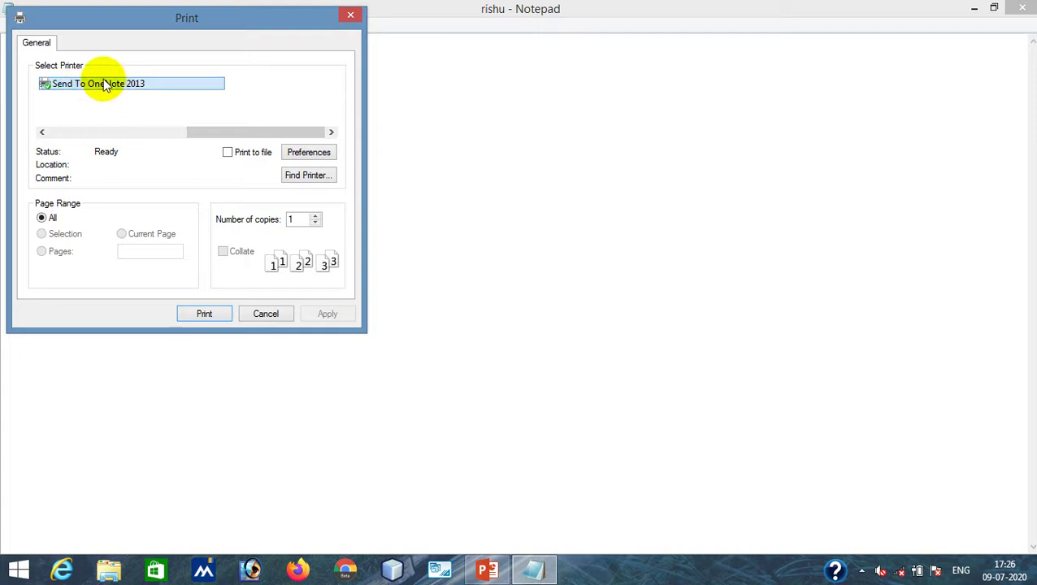
mouse_move(93, 88)
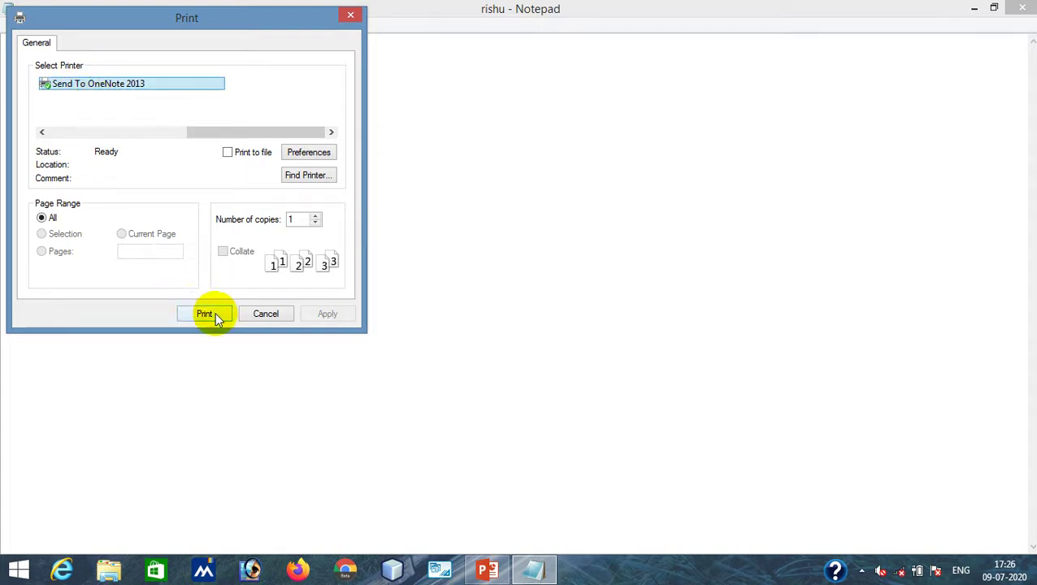
left_click(257, 314)
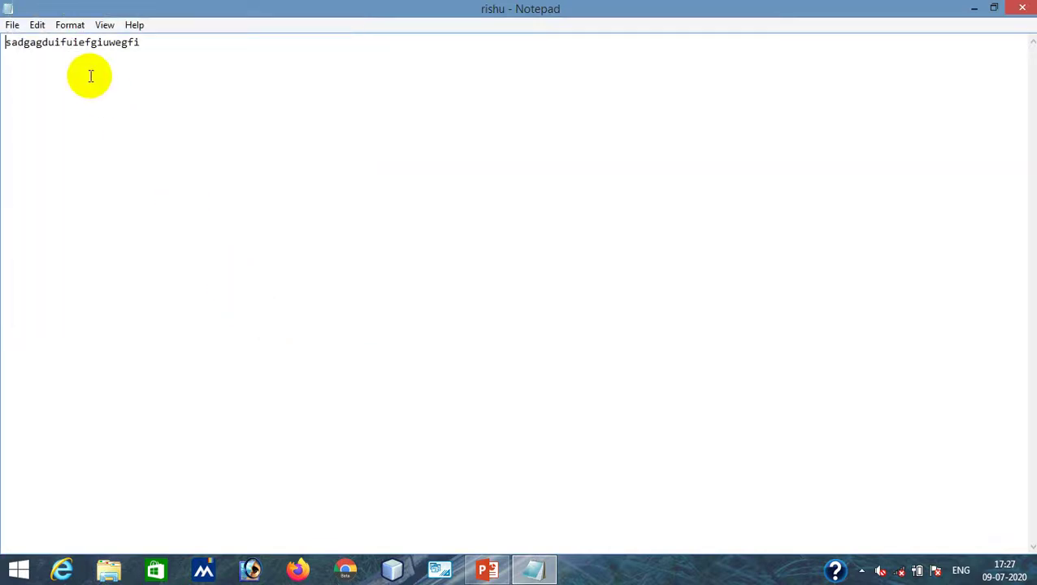
Exit Notepad, reopen the rishu text document from the desktop, and maximize its window
left_click(12, 25)
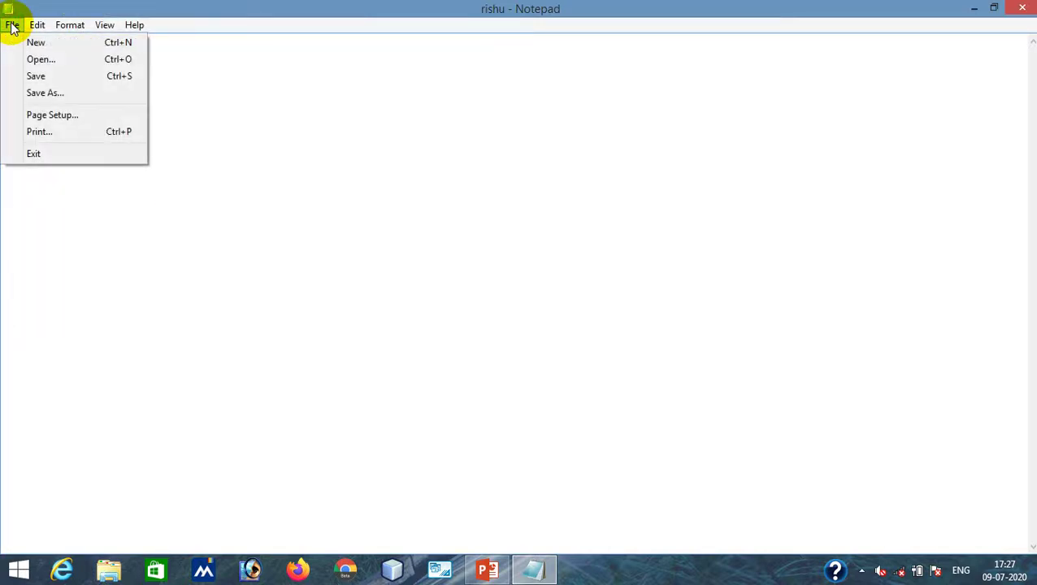
left_click(34, 155)
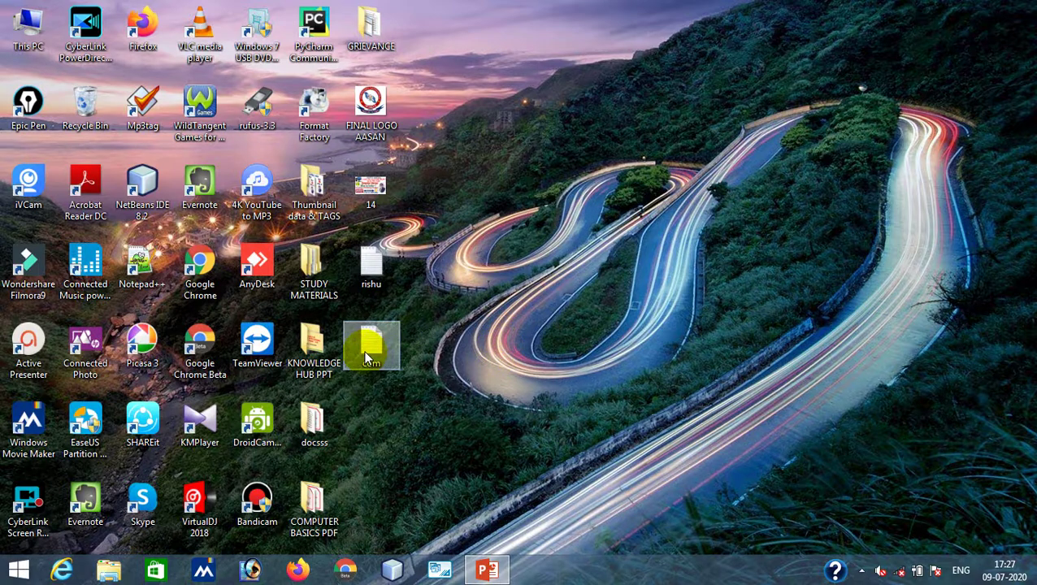
double_click(376, 279)
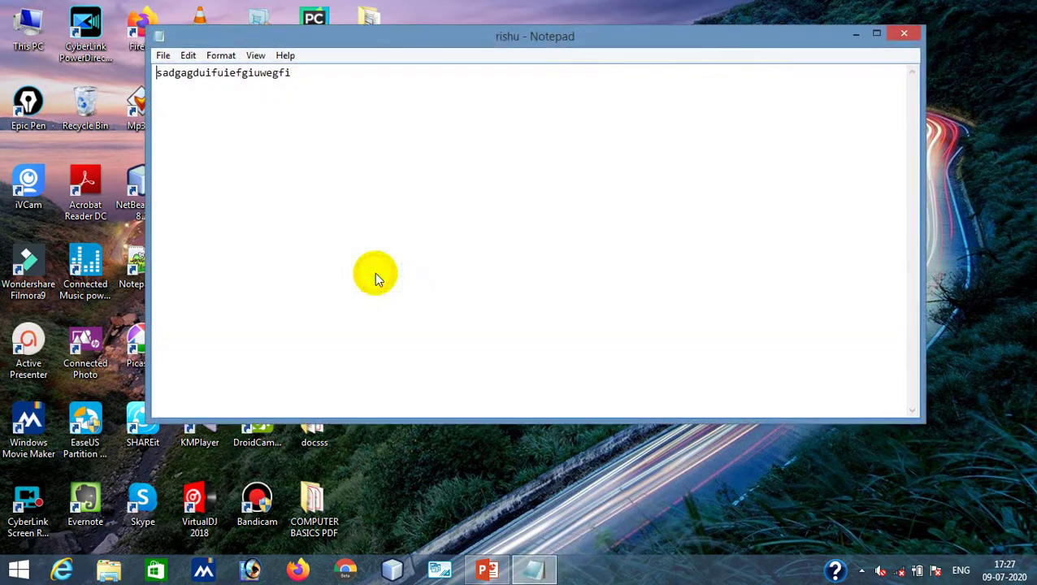
left_click(880, 32)
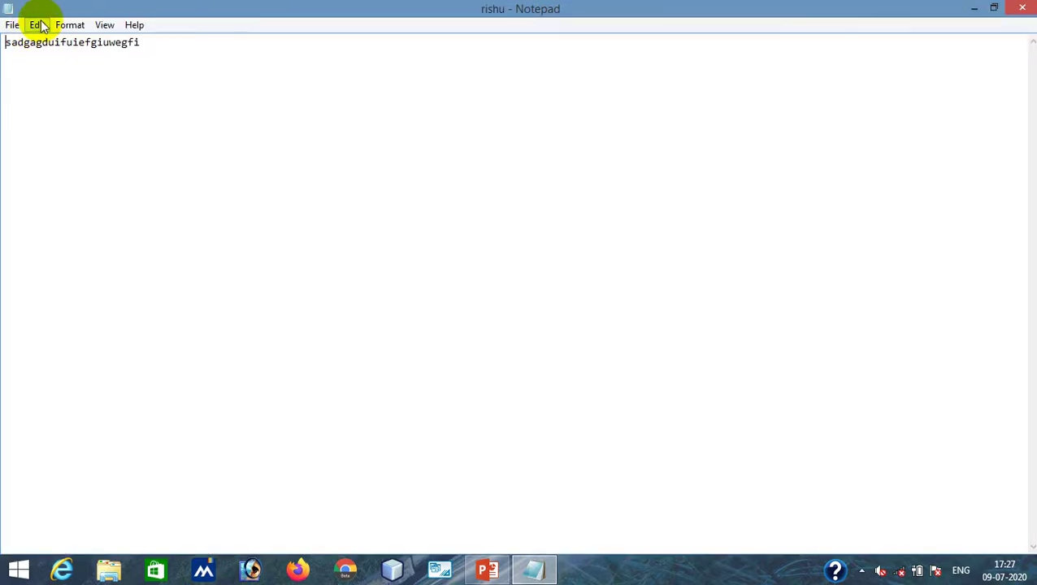
left_click(12, 29)
mouse_move(50, 33)
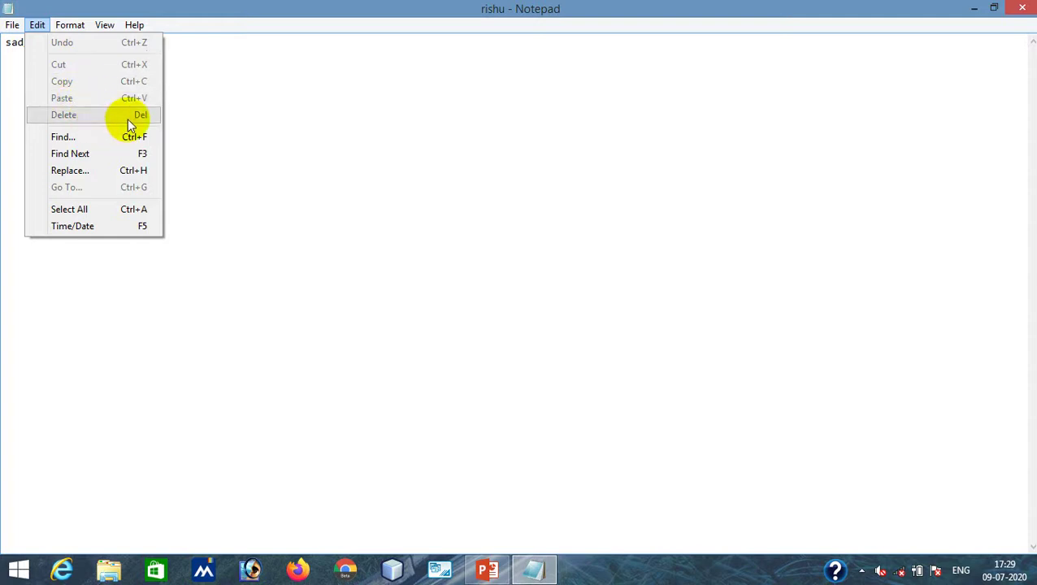
left_click(275, 128)
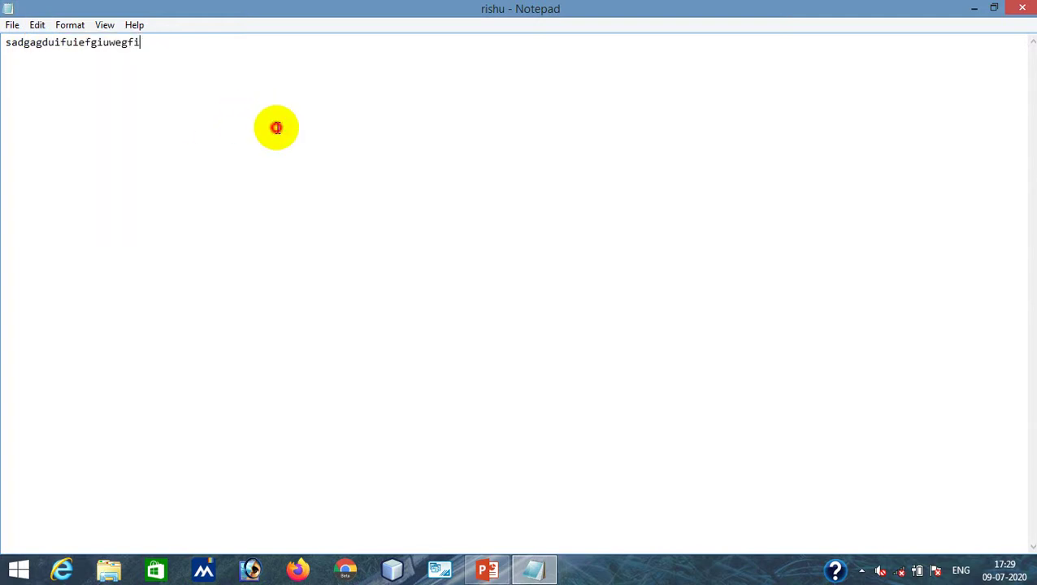
left_click(38, 25)
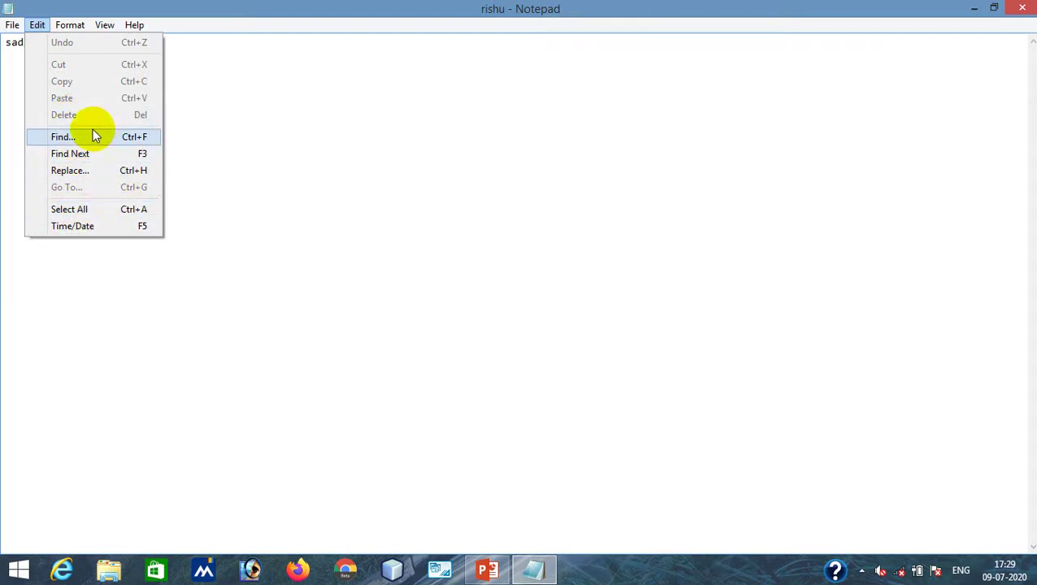
left_click(238, 128)
Replace all of the document's sample text with hello guys followed by a space
left_click_drag(176, 53, 6, 51)
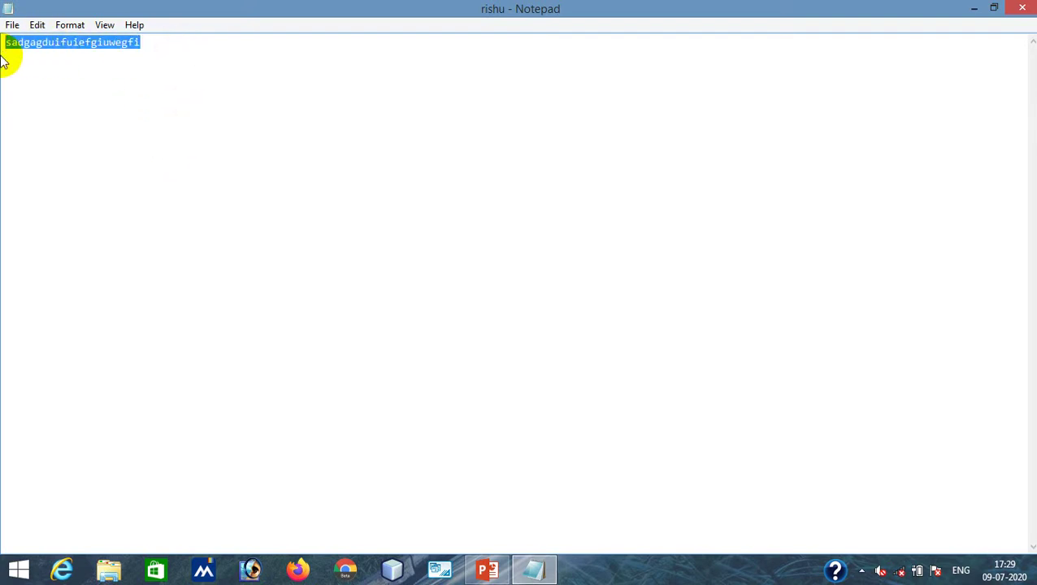
type("hello ")
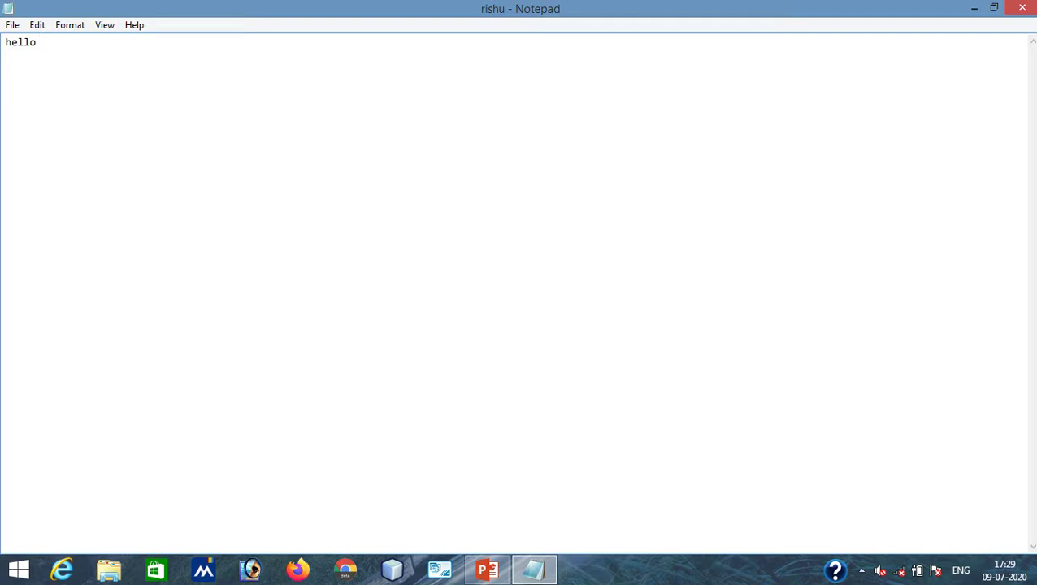
type("guys")
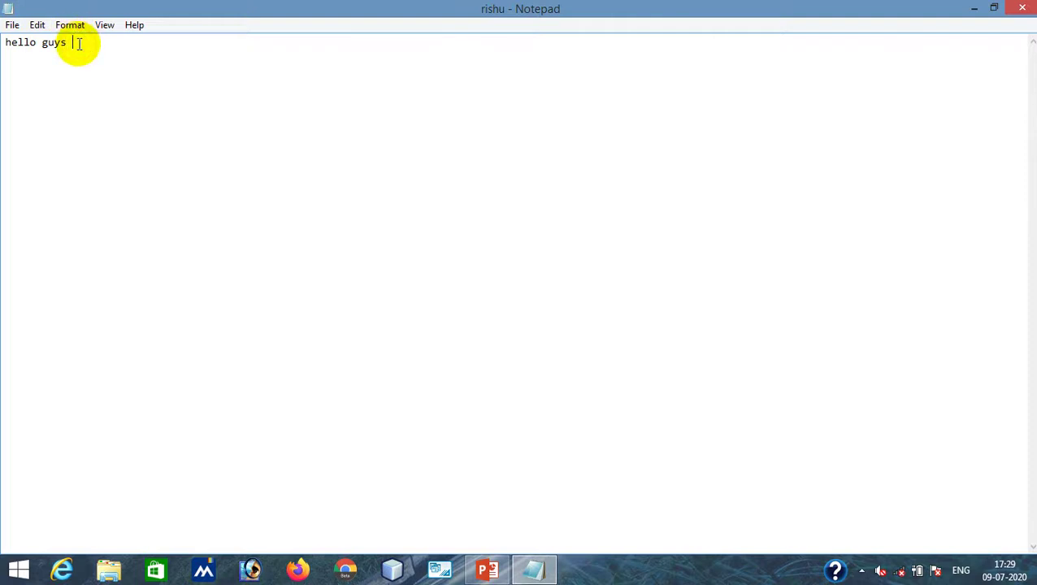
Copy the whole hello guys text, including its trailing space
left_click(38, 25)
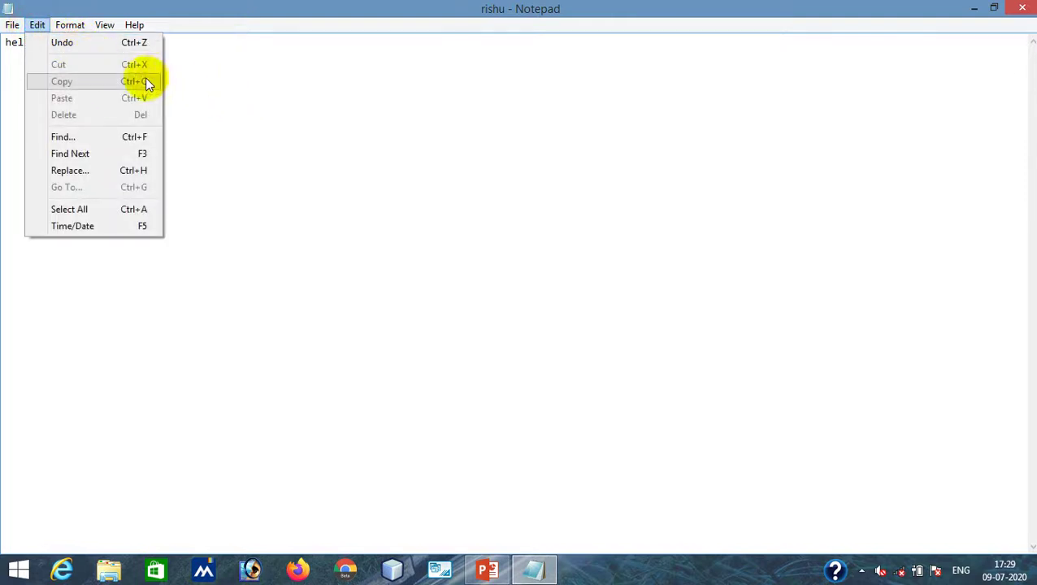
left_click(241, 72)
left_click_drag(96, 42, 4, 43)
key("ctrl+c")
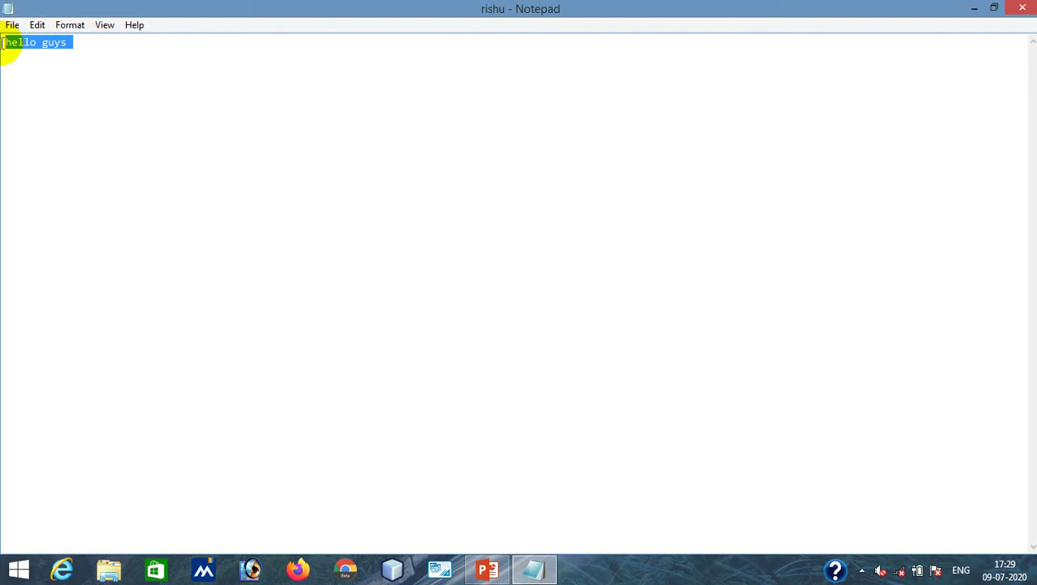
left_click(42, 27)
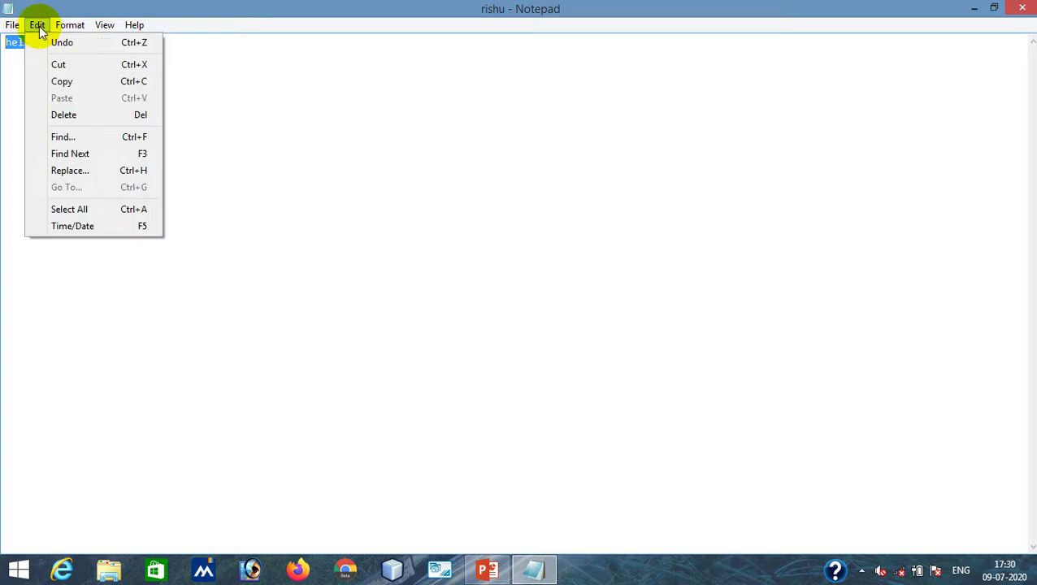
left_click(58, 80)
Paste the copied hello guys repeatedly after the original text until it fills two full lines and part of a third
left_click(96, 43)
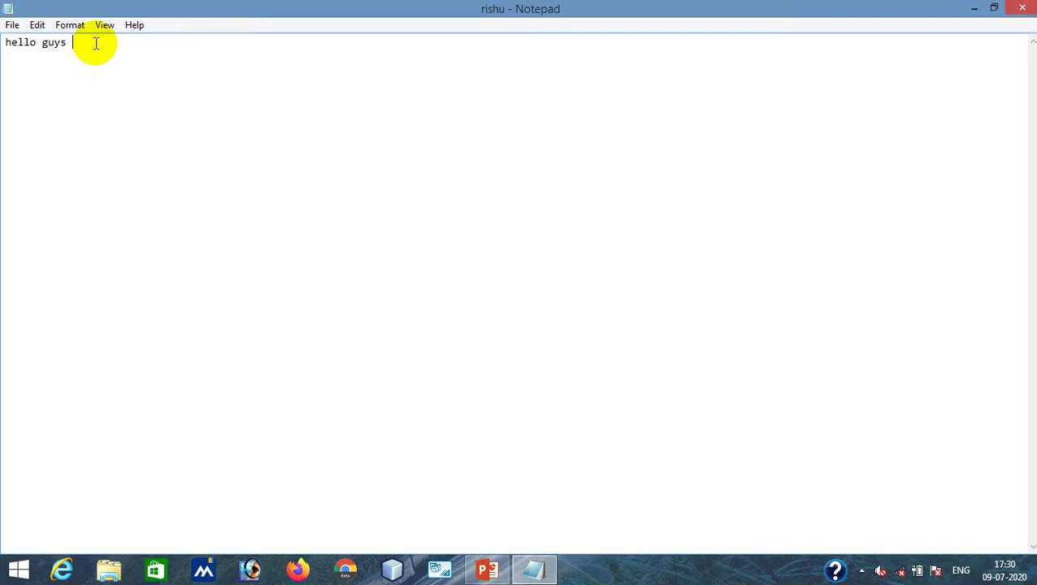
key("ctrl+v")
key("ctrl+v")
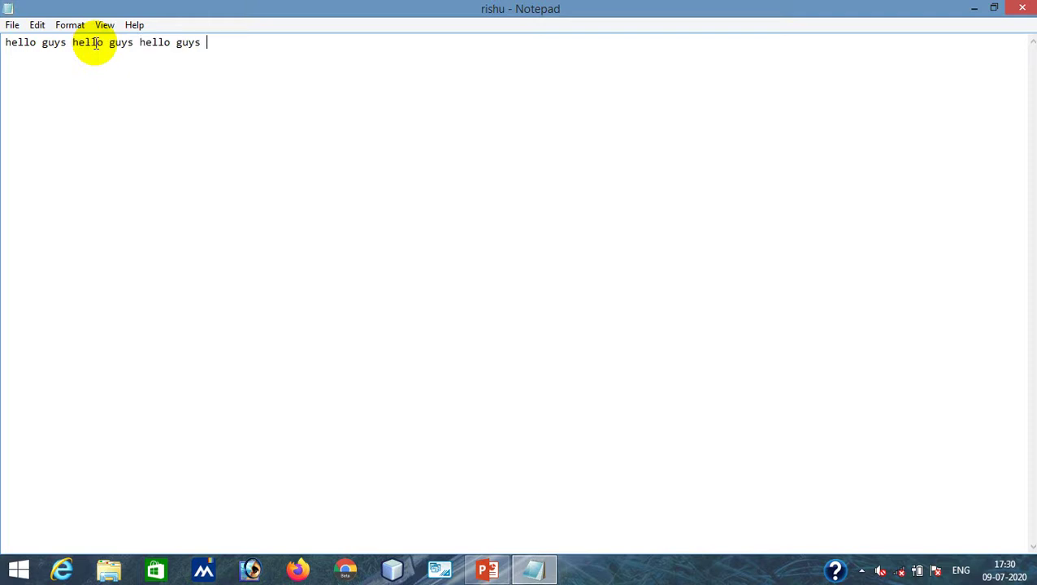
key("ctrl+v")
key("ctrl+v")
key("ctrl+v")
key("ctrl+v")
key("ctrl+v")
key("ctrl+v")
key("ctrl+v")
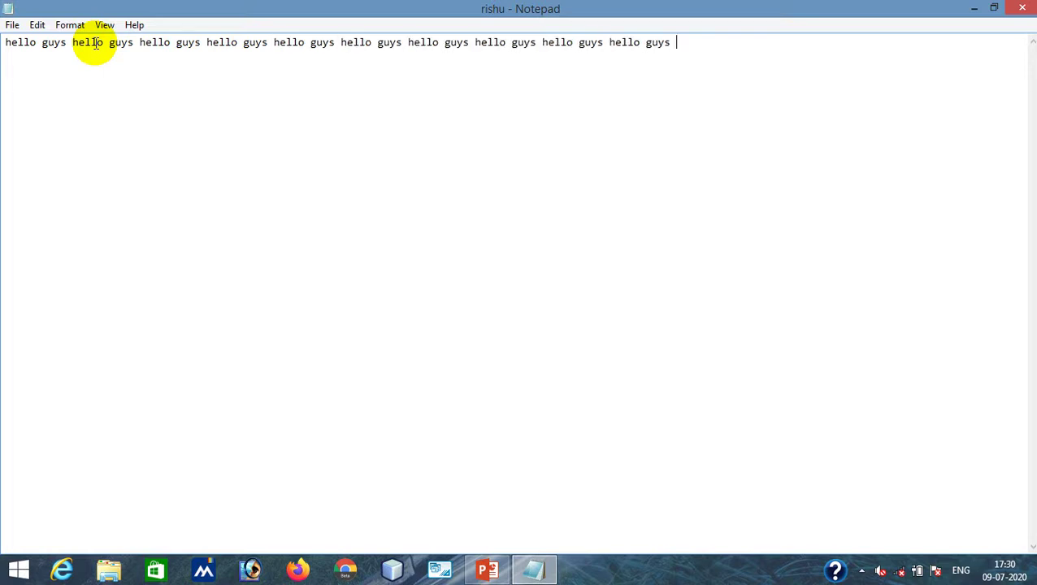
key("ctrl+v")
key("ctrl+v")
key("ctrl+v")
key("ctrl+v")
key("ctrl+v")
key("ctrl+v")
key("ctrl+v")
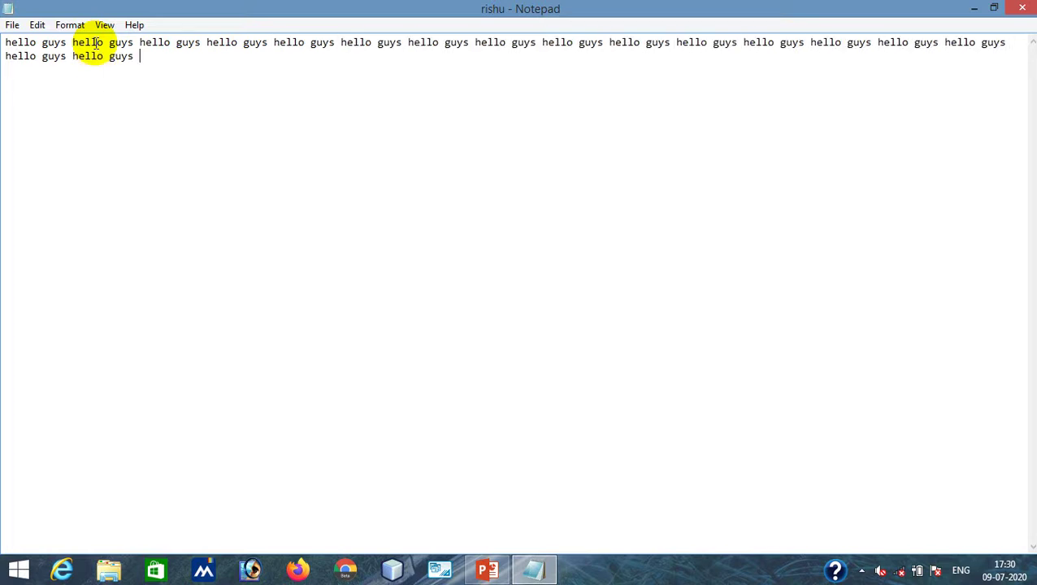
key("ctrl+v")
key("ctrl+v")
key("ctrl+v")
key("ctrl+v")
key("ctrl+v")
key("ctrl+v")
key("ctrl+v")
key("ctrl+v")
key("ctrl+v")
key("ctrl+v")
key("ctrl+v")
key("ctrl+v")
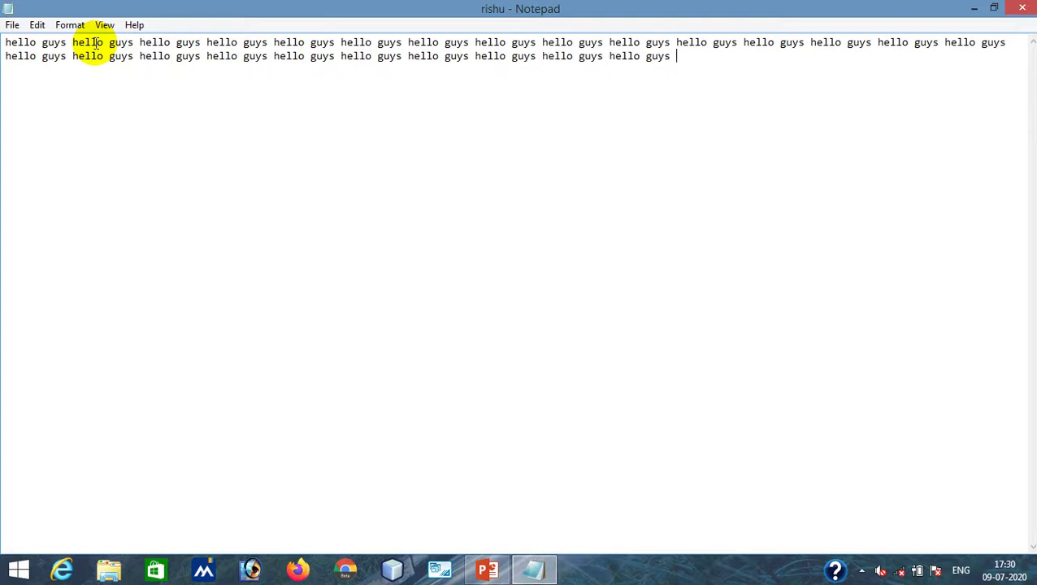
key("ctrl+v")
key("ctrl+v")
key("ctrl+v")
key("ctrl+v")
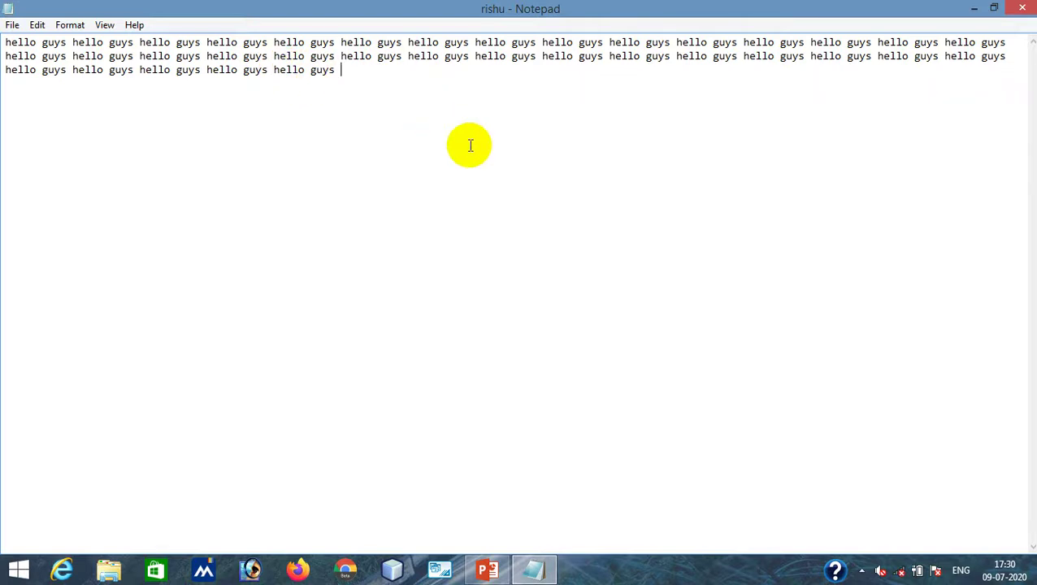
Undo the typed and pasted text, reverse that undo, and place the cursor at the end of the text
key("ctrl+z")
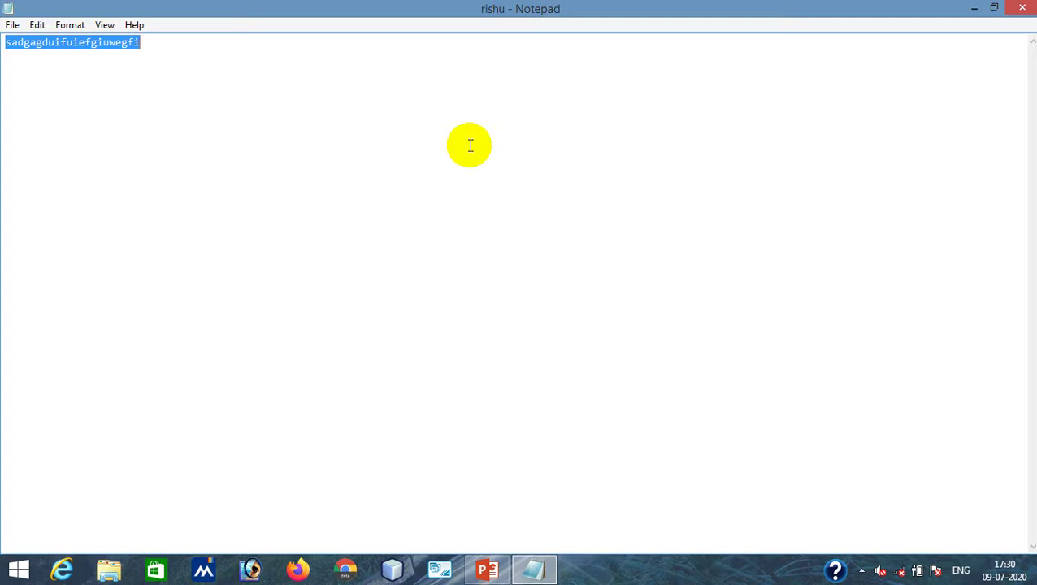
key("ctrl+z")
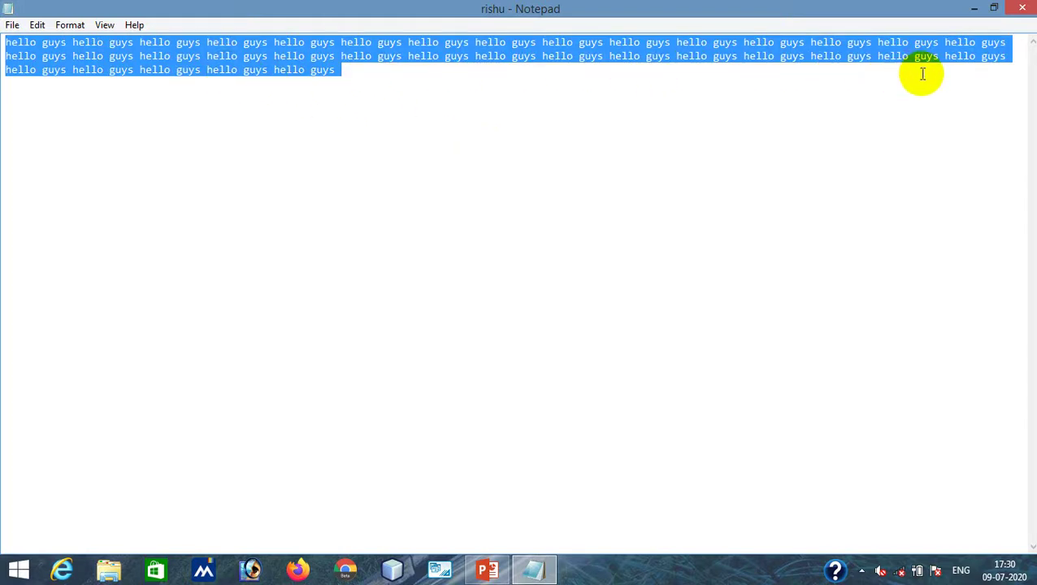
left_click(443, 143)
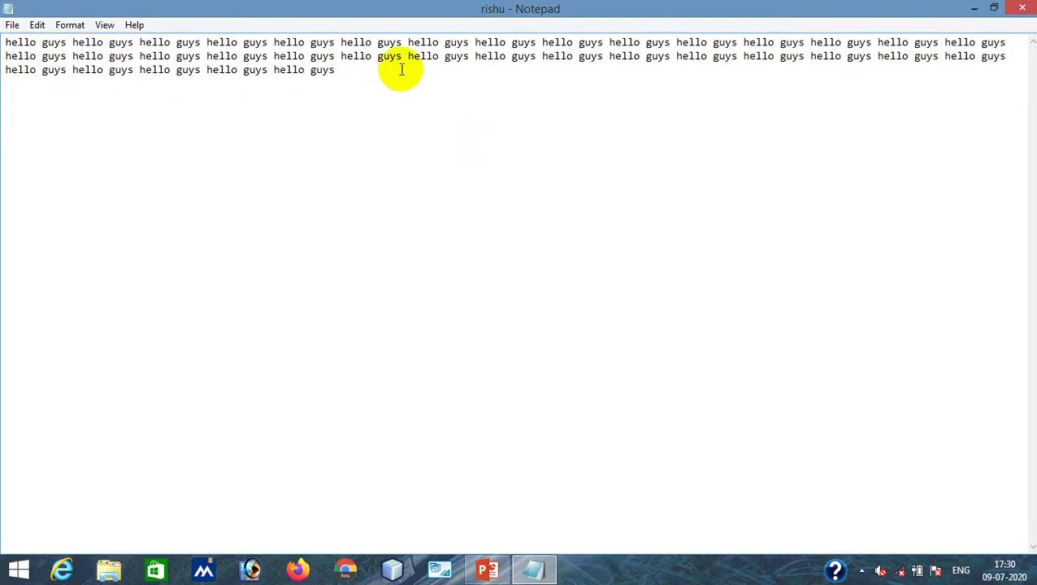
Paste two more copies of hello guys at the end of the text
left_click(37, 25)
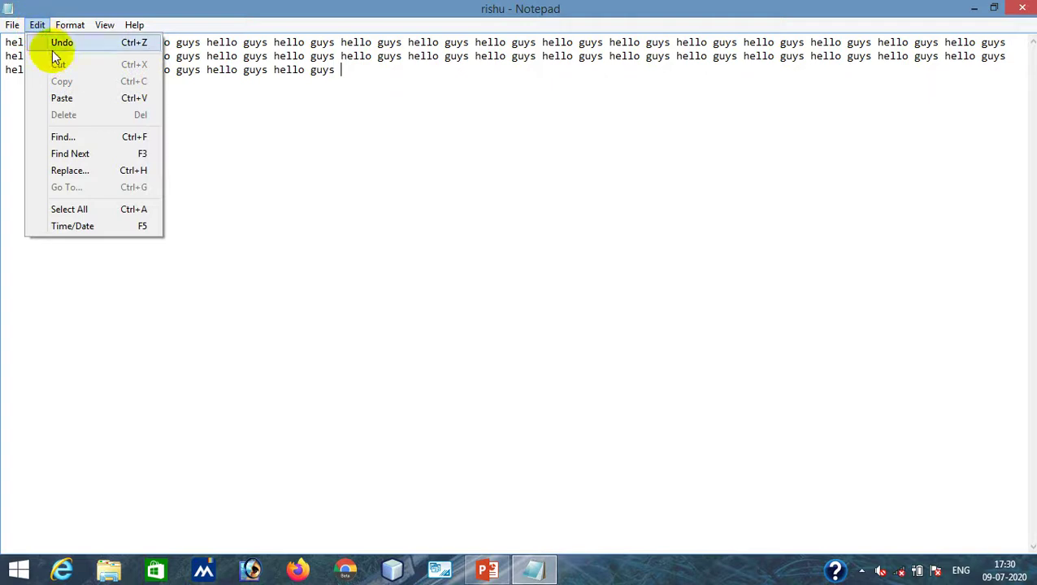
left_click(95, 99)
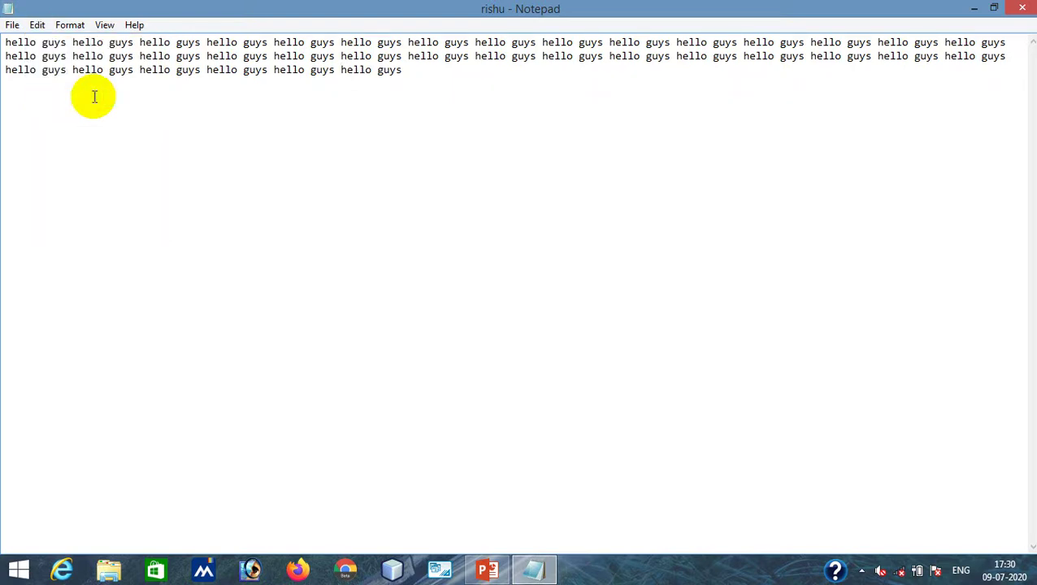
left_click(38, 26)
left_click(62, 98)
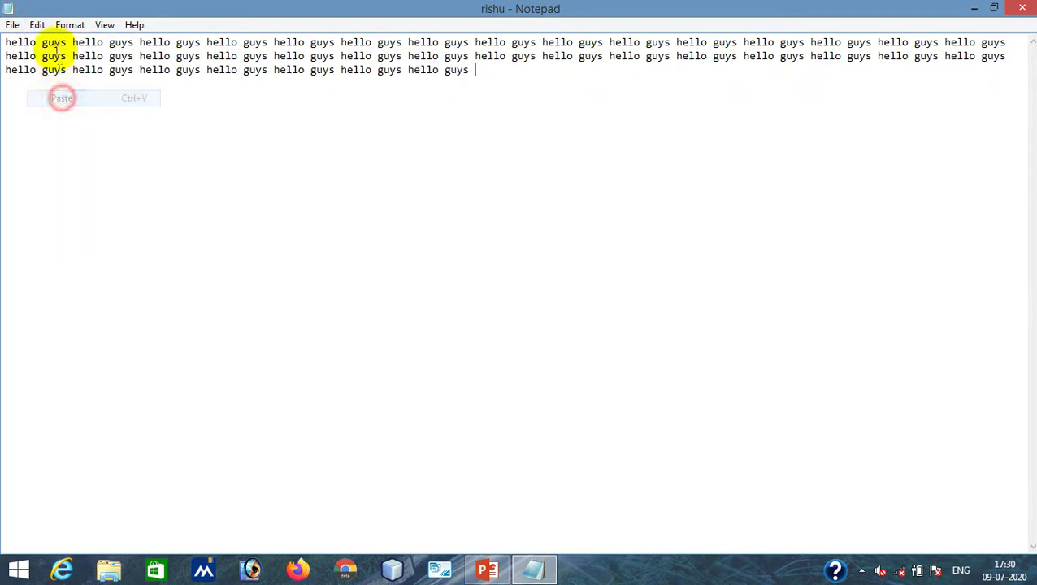
Paste one more hello guys at the end of the text and delete that last copy
left_click(37, 26)
left_click(56, 98)
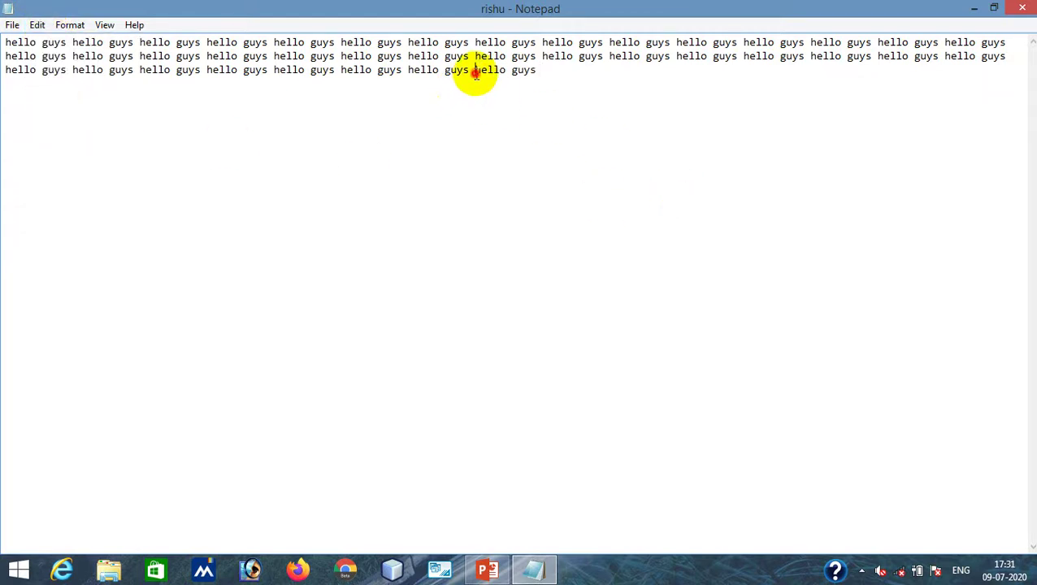
left_click_drag(475, 72, 541, 73)
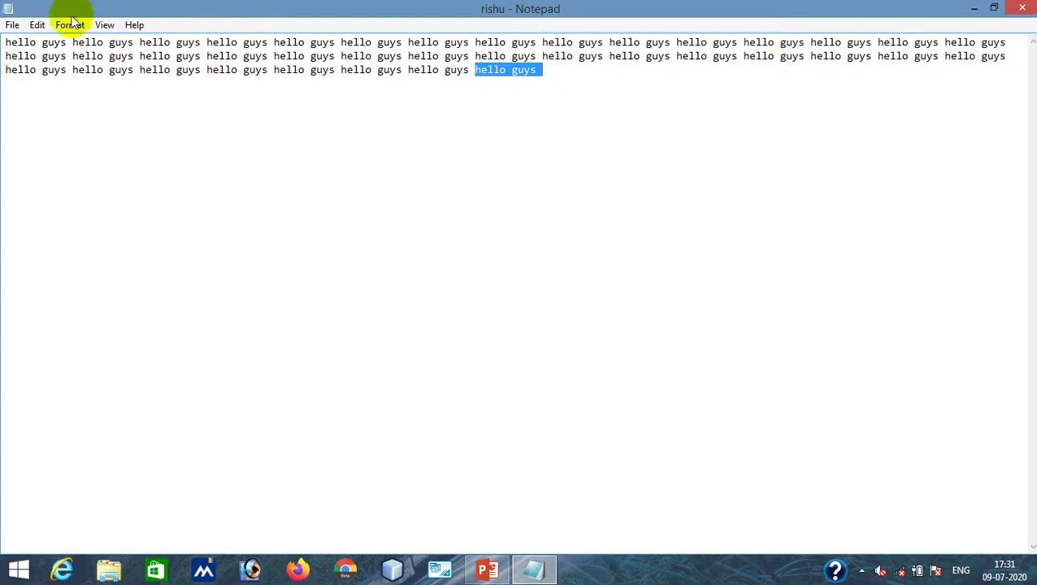
left_click(37, 25)
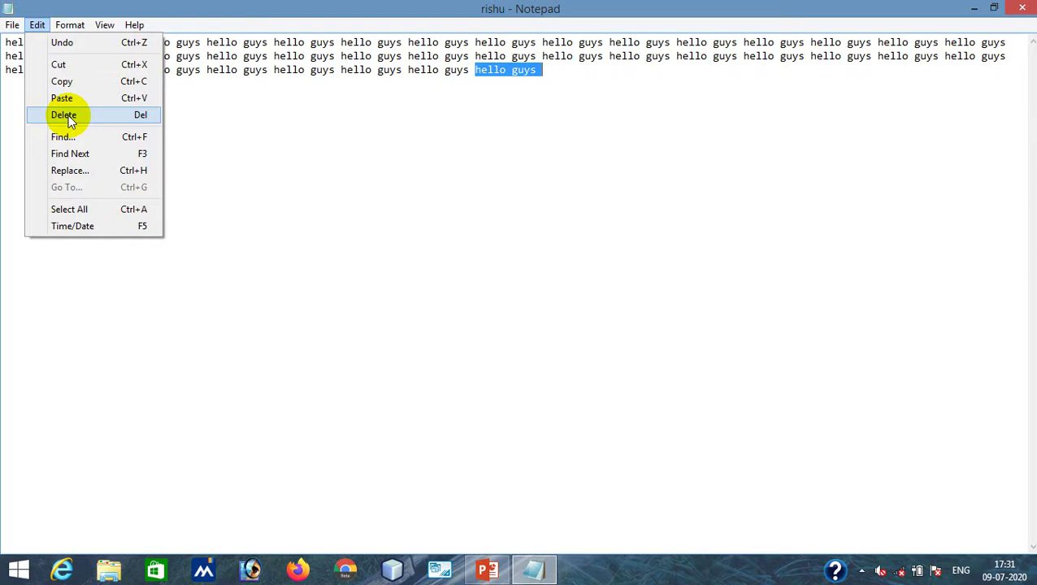
left_click(68, 115)
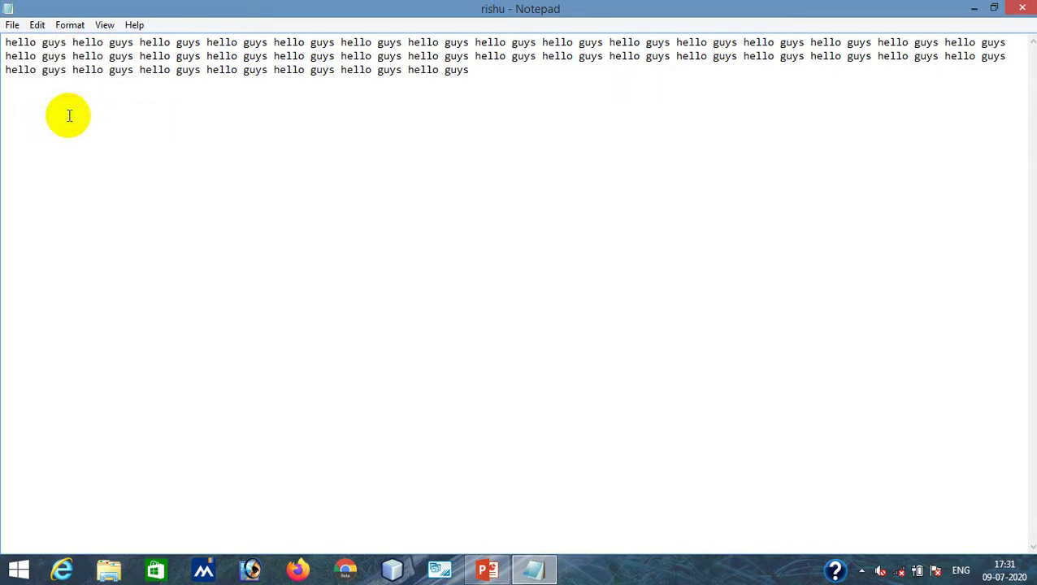
Search downward for "guys" from the end of the text and dismiss the resulting message
left_click(37, 26)
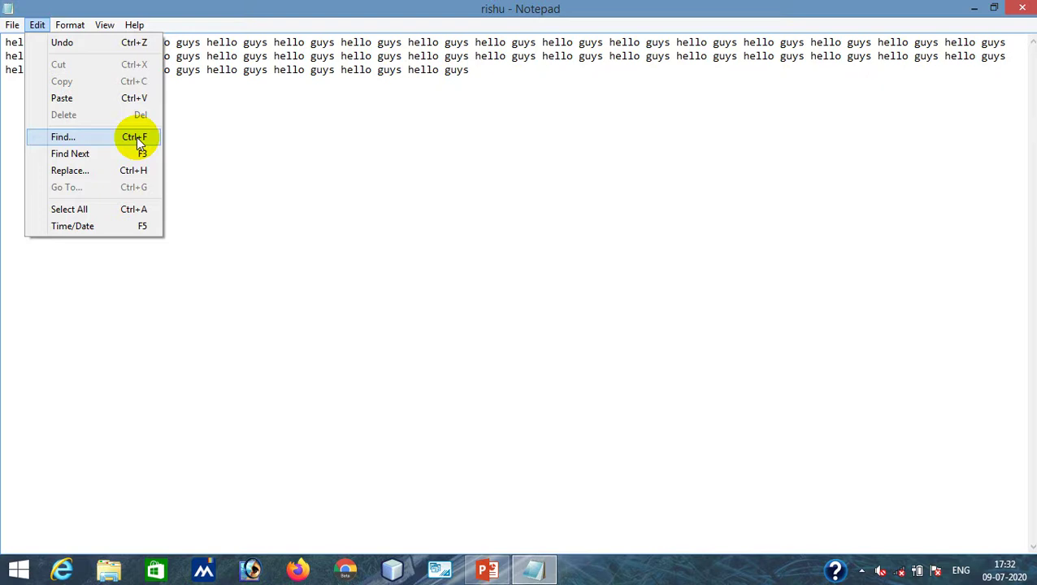
left_click(74, 137)
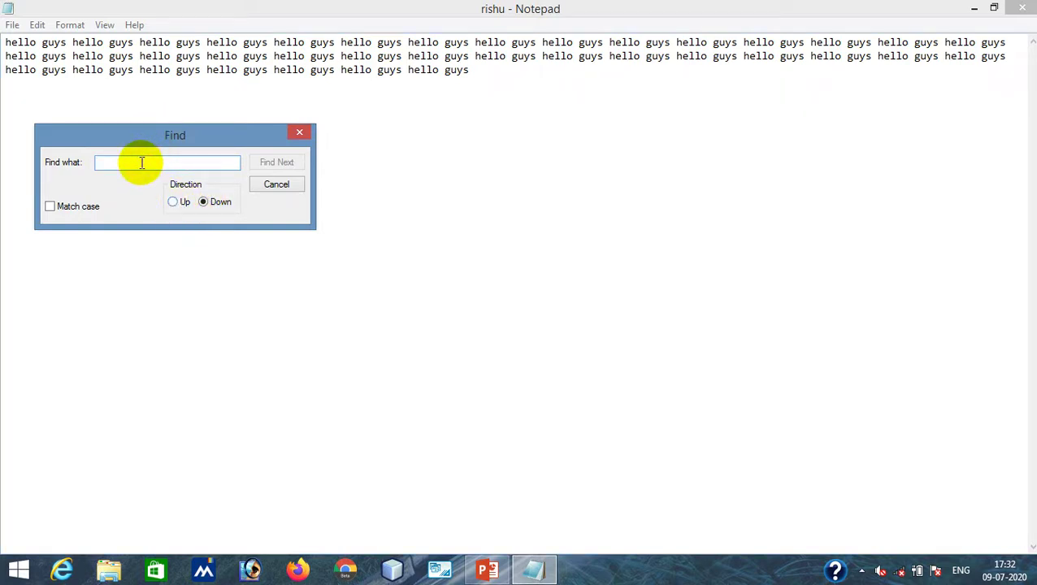
type("guys")
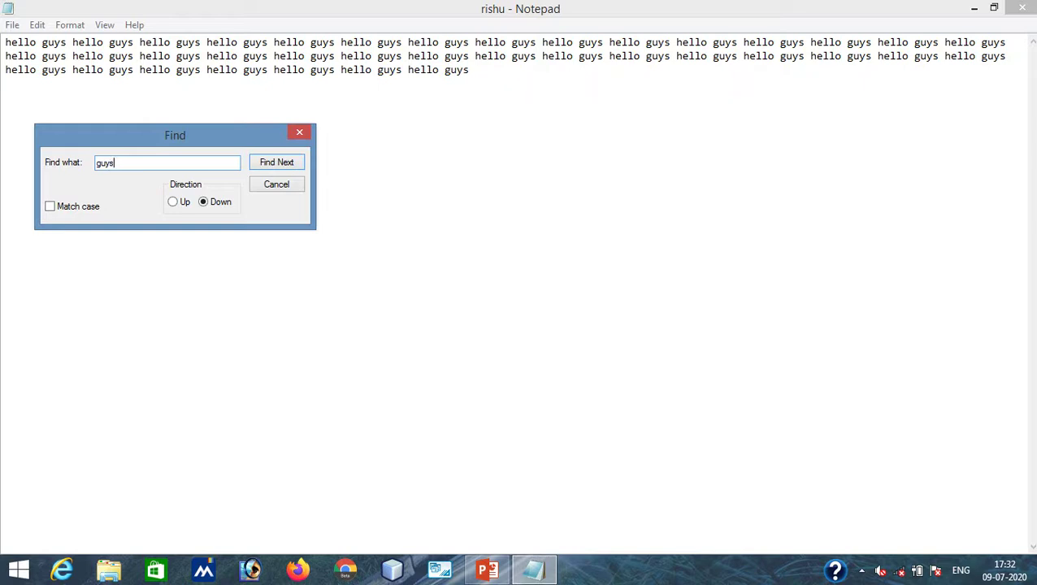
left_click(269, 169)
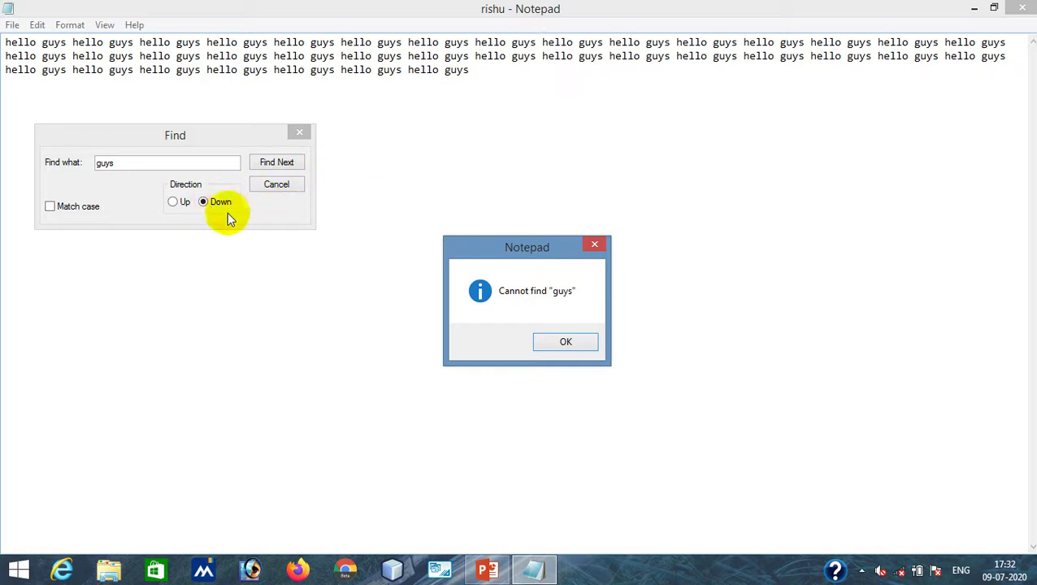
left_click(553, 344)
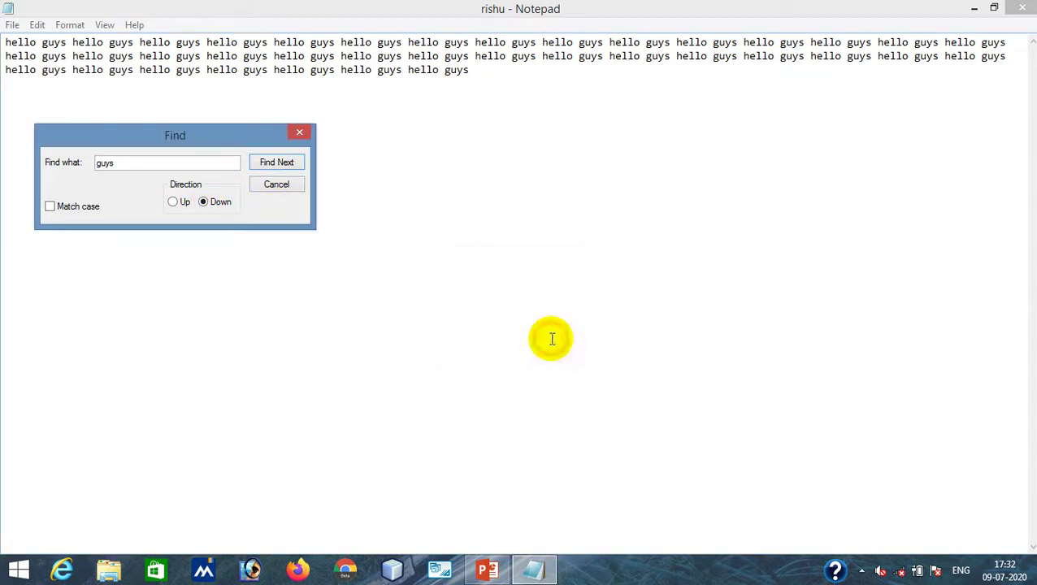
Search upward through every occurrence of "guys" until the start of the text is reached, and dismiss the message
left_click(175, 202)
left_click(268, 163)
left_click(265, 161)
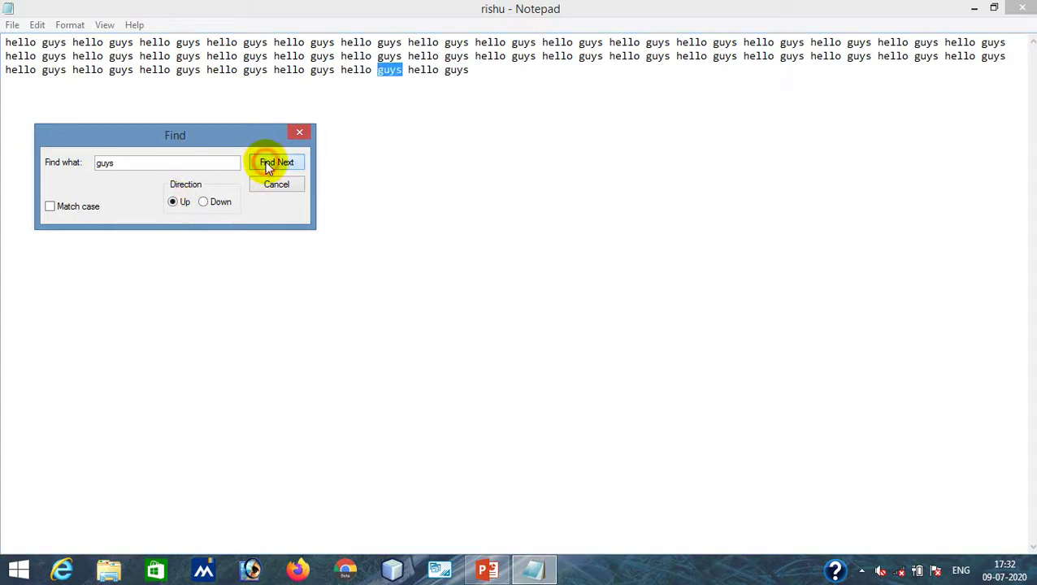
left_click(265, 161)
left_click(265, 161)
left_click(265, 161)
left_click(265, 161)
left_click(265, 161)
left_click(265, 161)
left_click(266, 162)
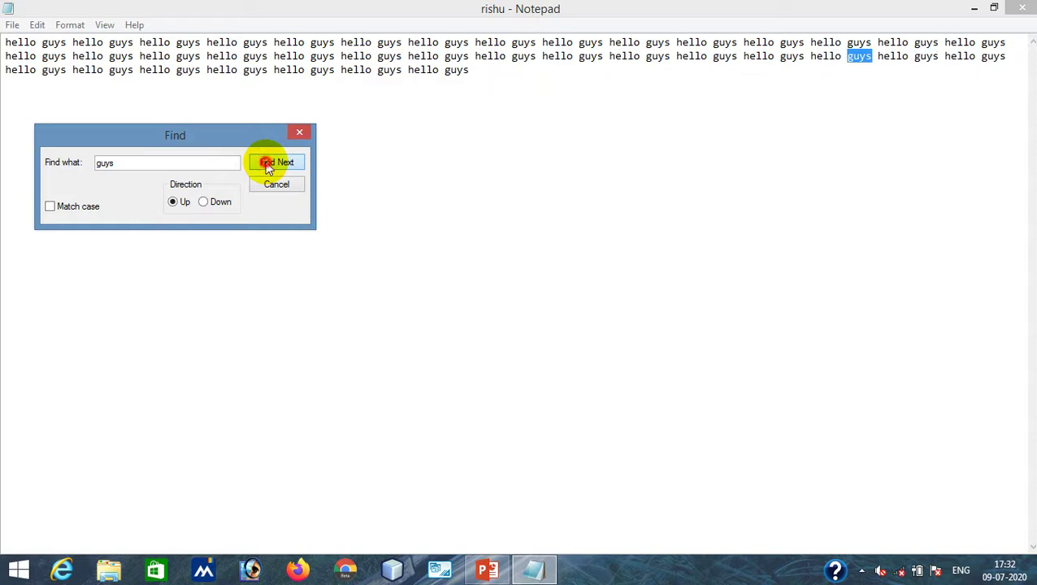
left_click(266, 163)
left_click(267, 162)
left_click(267, 163)
left_click(267, 163)
left_click(266, 162)
left_click(267, 163)
left_click(266, 162)
left_click(266, 162)
left_click(267, 163)
left_click(266, 162)
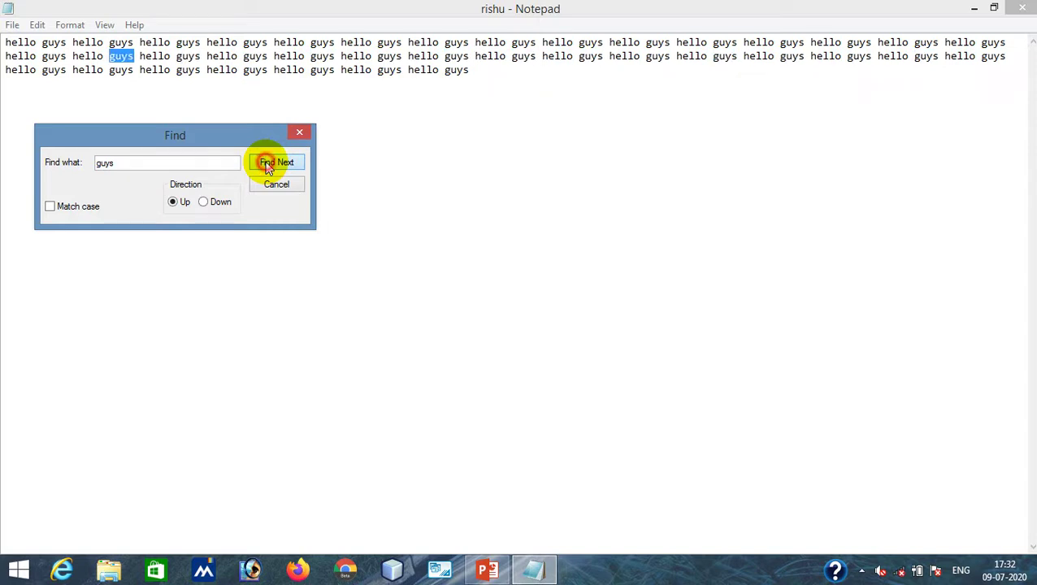
left_click(266, 163)
left_click(267, 163)
left_click(267, 163)
left_click(267, 162)
left_click(267, 163)
left_click(267, 162)
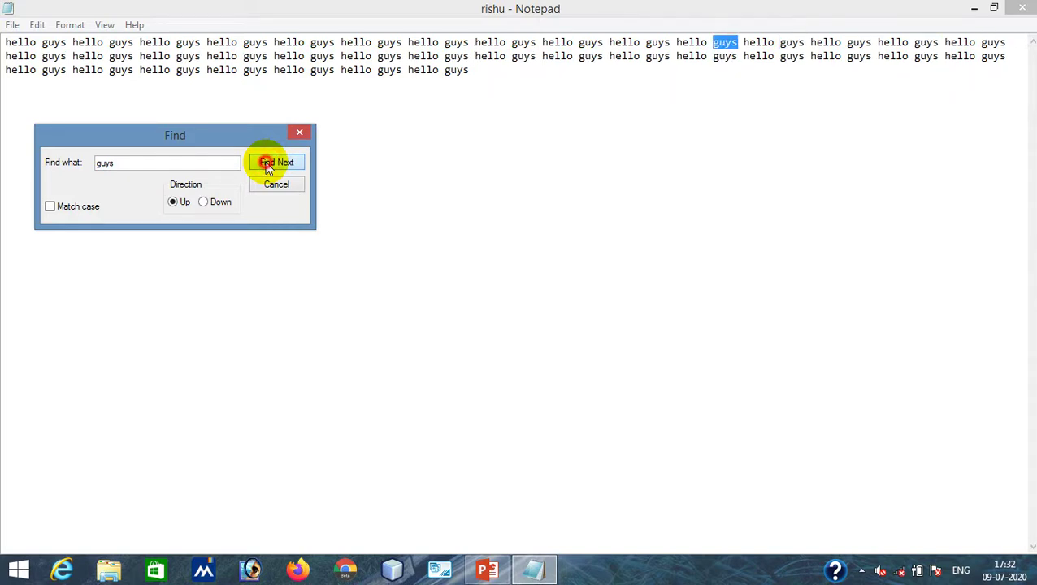
left_click(266, 163)
left_click(267, 163)
left_click(266, 163)
left_click(267, 162)
left_click(267, 162)
left_click(266, 162)
left_click(267, 163)
left_click(267, 162)
left_click(266, 162)
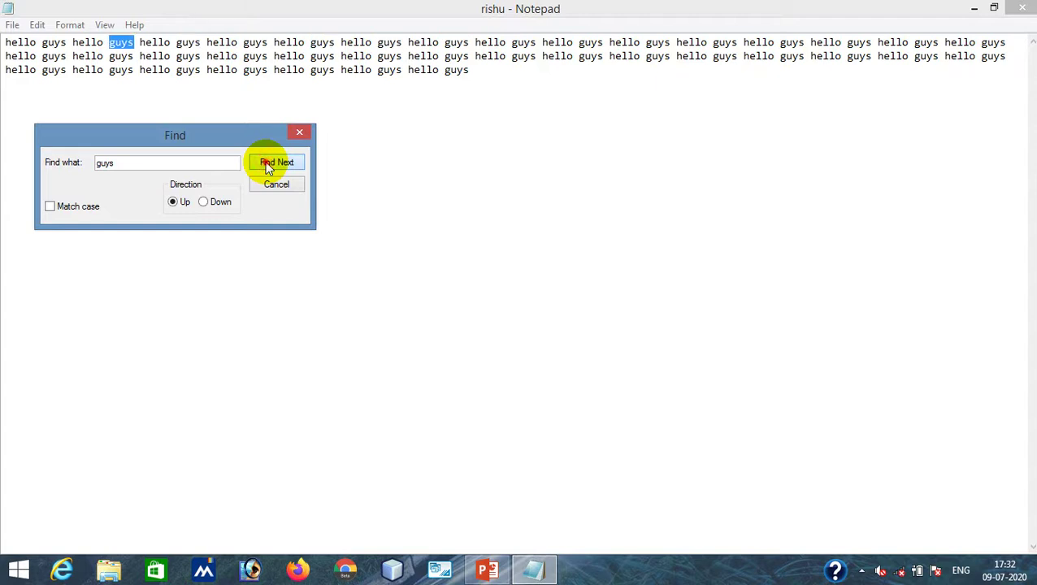
left_click(266, 162)
left_click(267, 163)
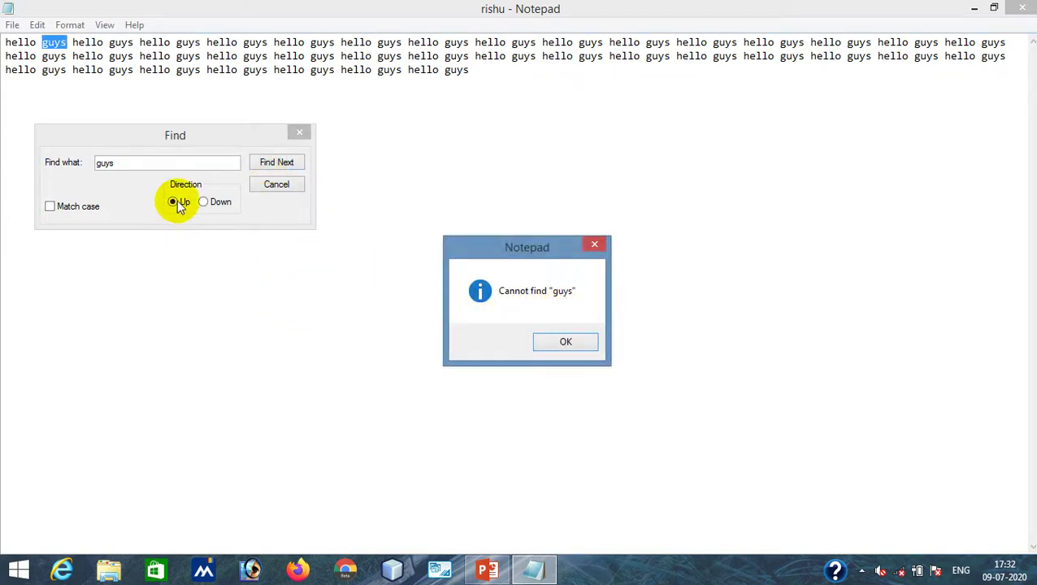
left_click(567, 339)
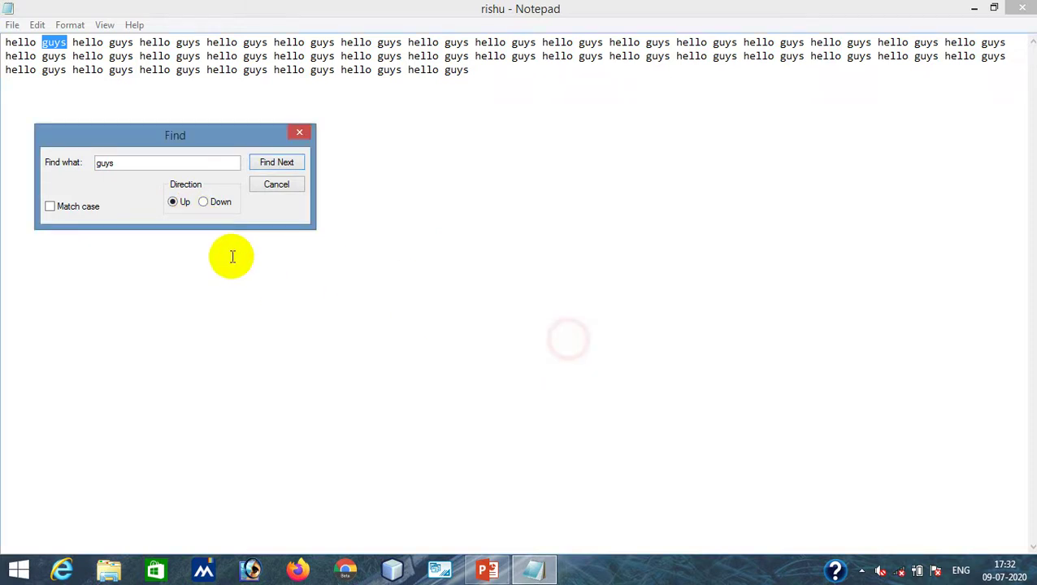
Search downward through the occurrences of "guys" to the end of the first line and close the Find dialog
left_click(201, 203)
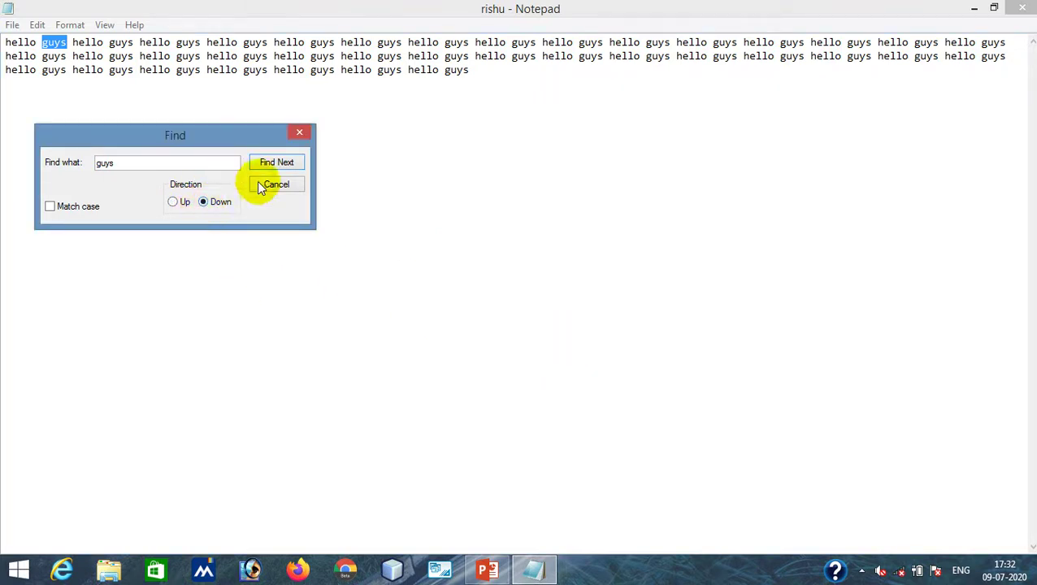
left_click(281, 169)
left_click(281, 169)
left_click(280, 169)
left_click(281, 169)
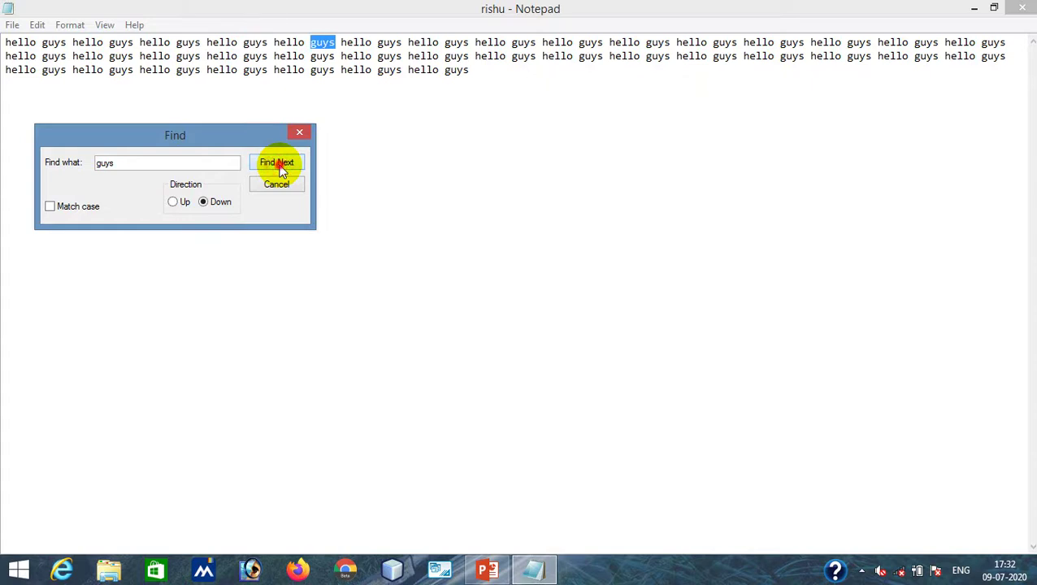
left_click(280, 169)
left_click(281, 169)
left_click(280, 169)
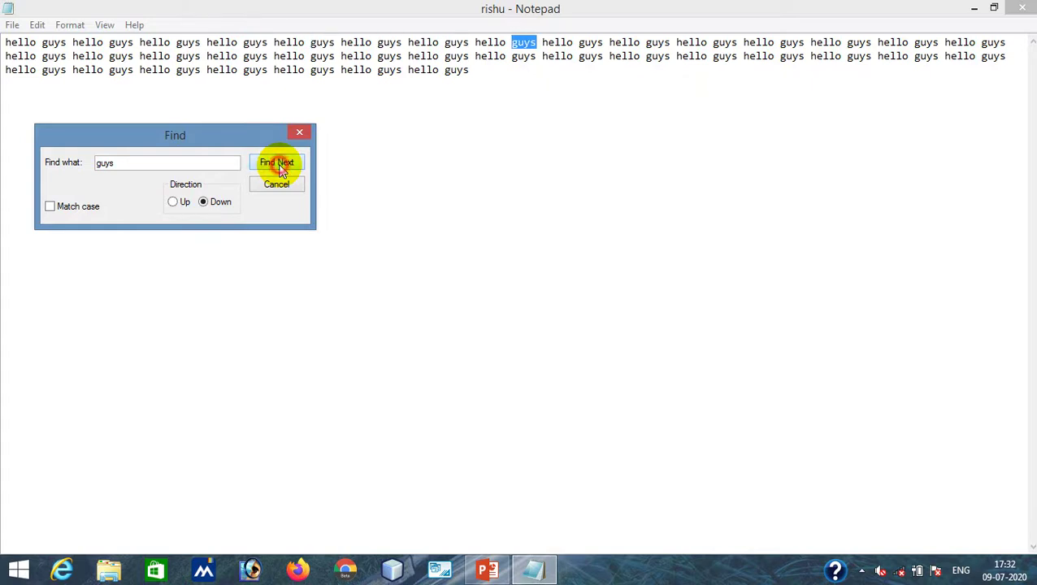
left_click(280, 169)
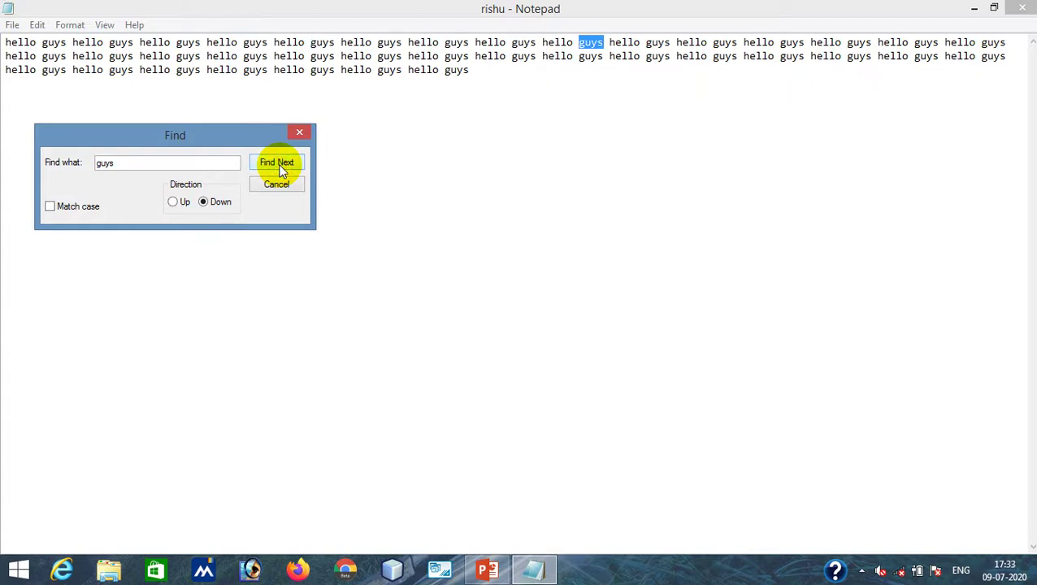
left_click(281, 169)
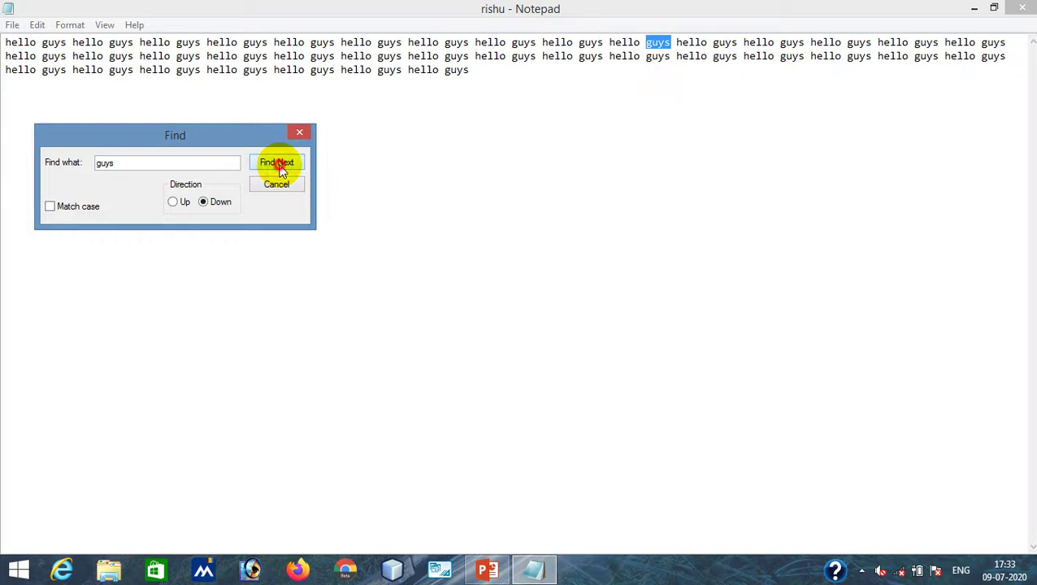
left_click(281, 169)
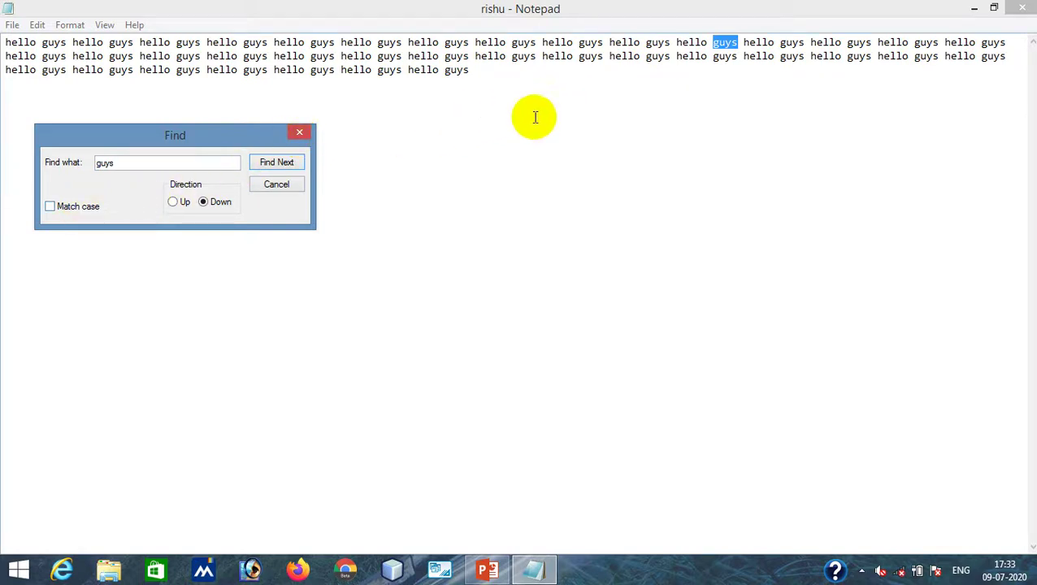
left_click(276, 163)
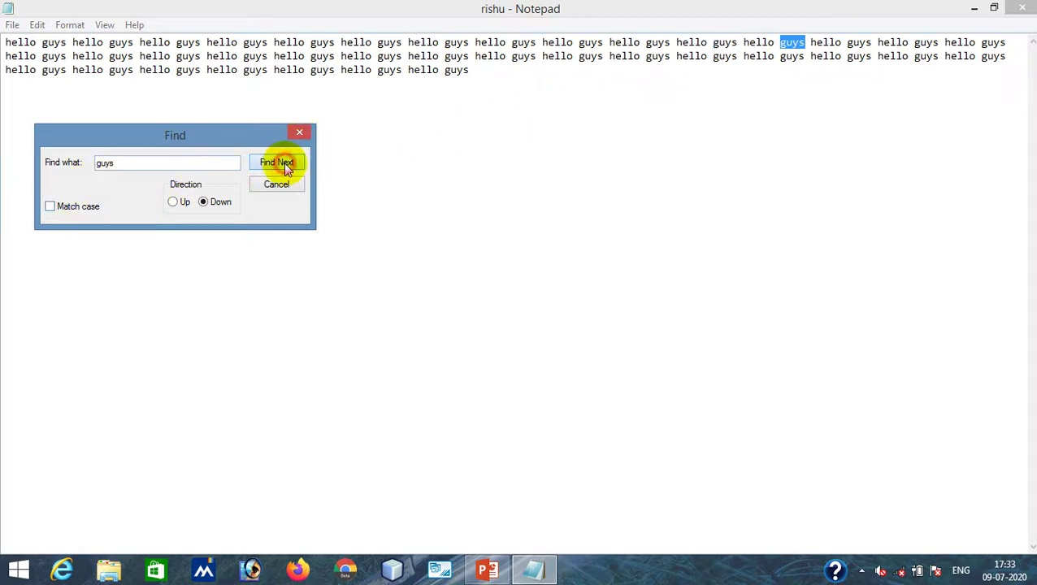
left_click(276, 162)
left_click(276, 162)
left_click(299, 135)
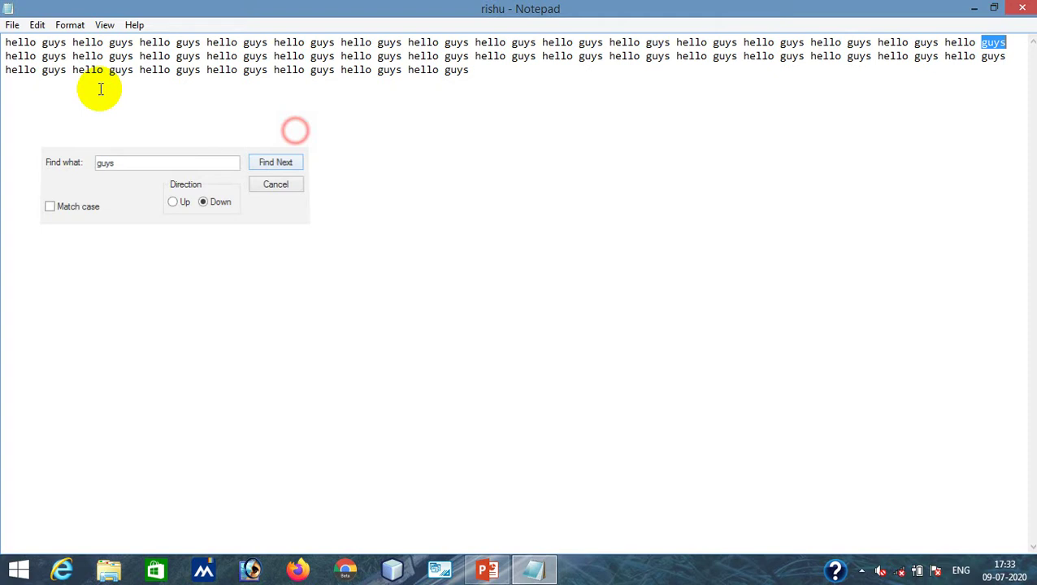
Select the first "guys" and step through its following occurrences with Find Next to the third line, then clear the selection
double_click(54, 43)
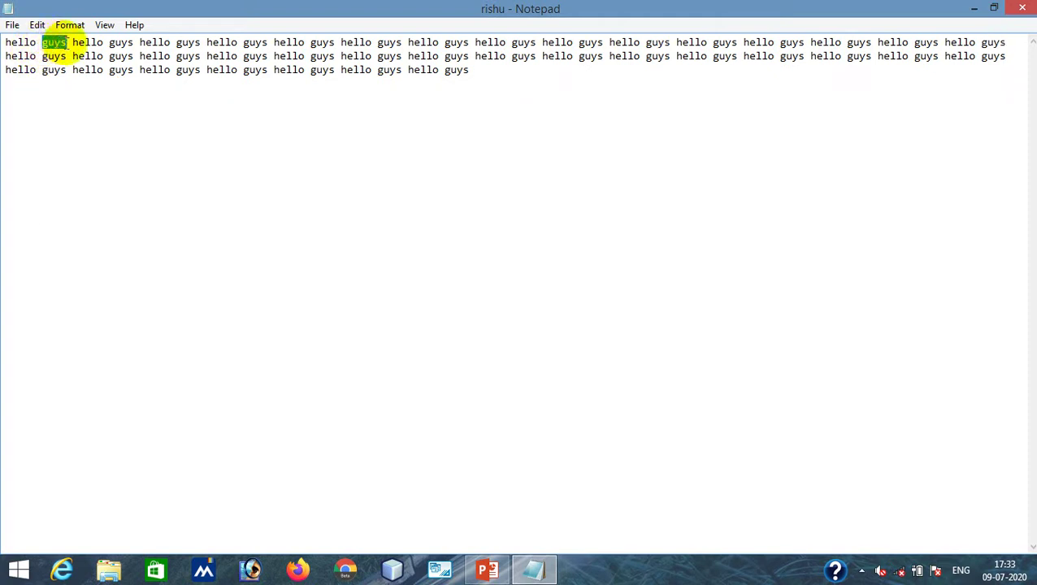
left_click(37, 25)
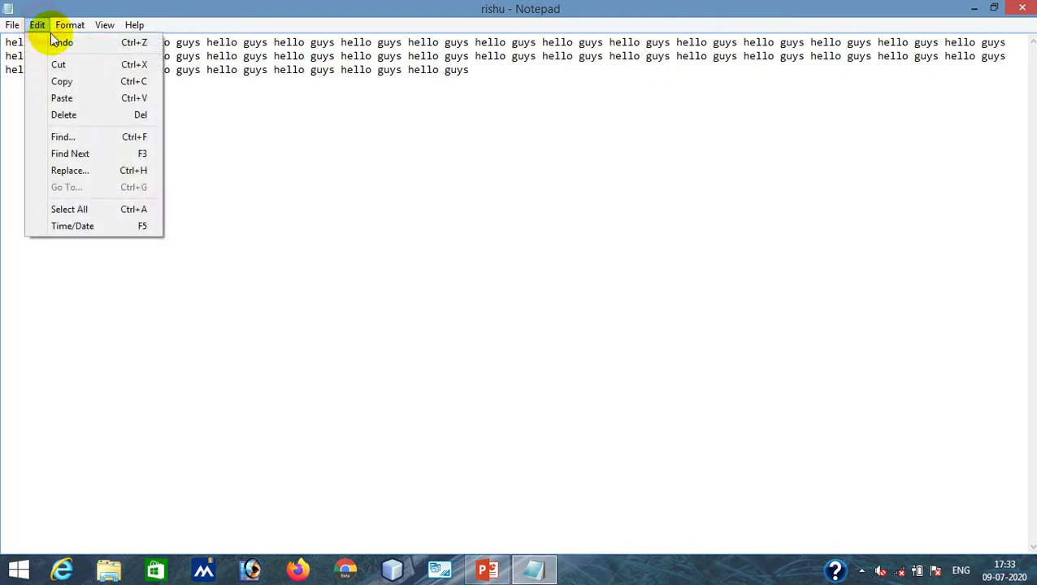
left_click(105, 152)
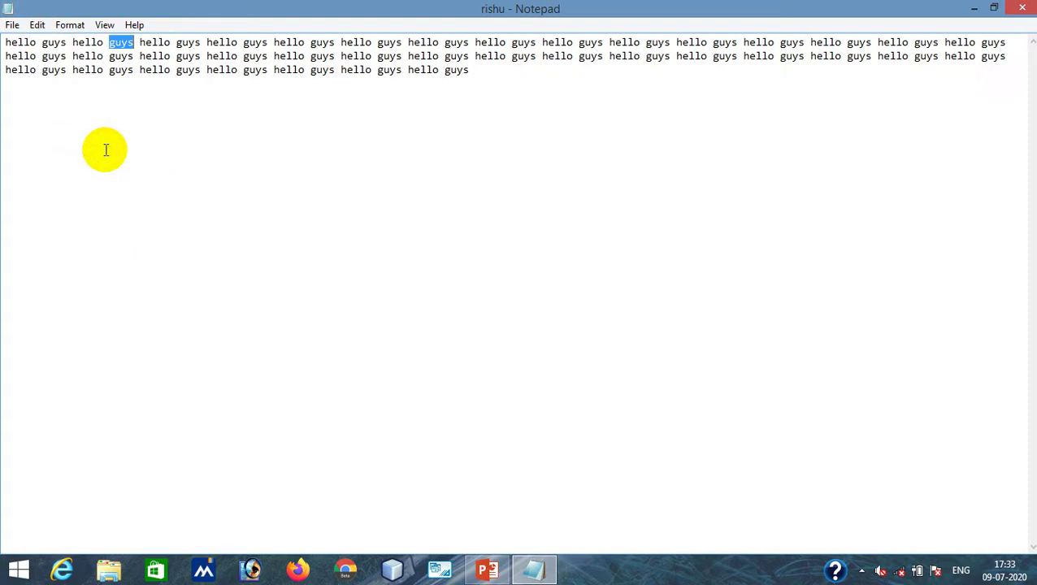
key("F3")
key("F3")
key("F3")
key("F3")
key("F3")
key("F3")
key("F3")
key("F3")
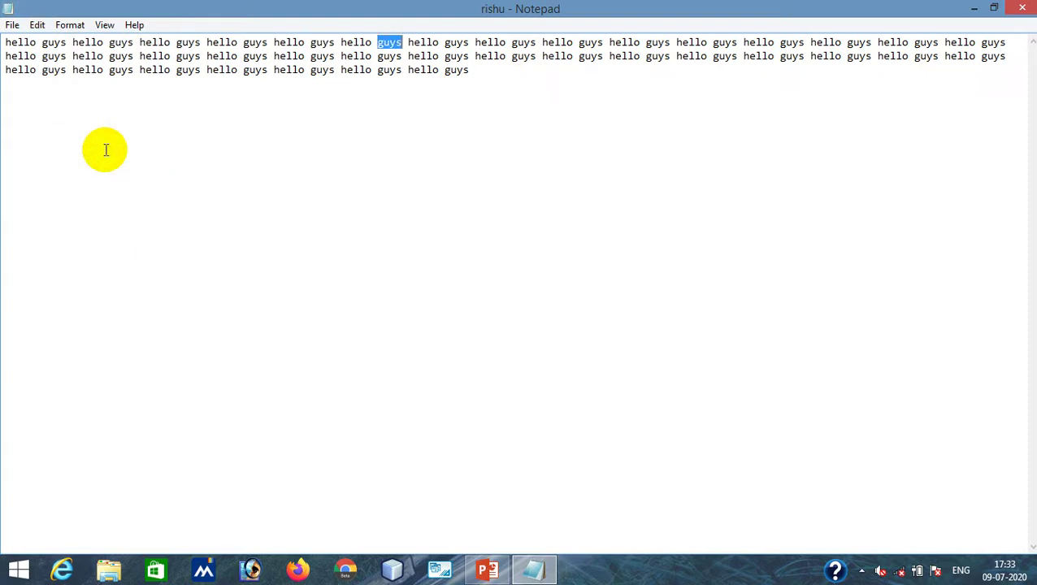
key("F3")
key("F3")
key("F3")
key("F3")
key("F3")
key("F3")
key("F3")
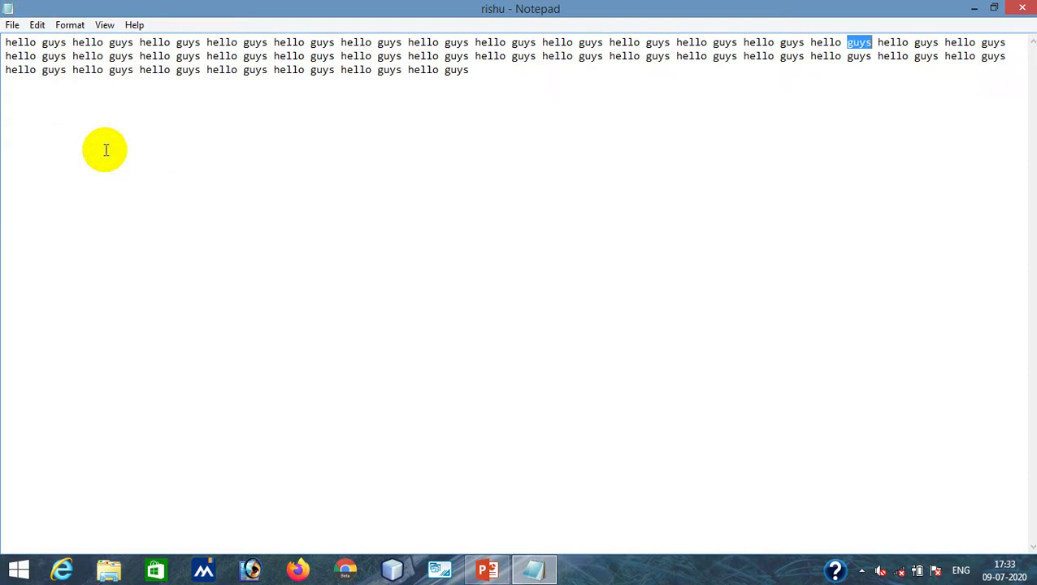
key("F3")
key("F3")
key("F3")
key("F3")
key("F3")
key("F3")
key("F3")
key("F3")
key("F3")
key("F3")
key("F3")
key("F3")
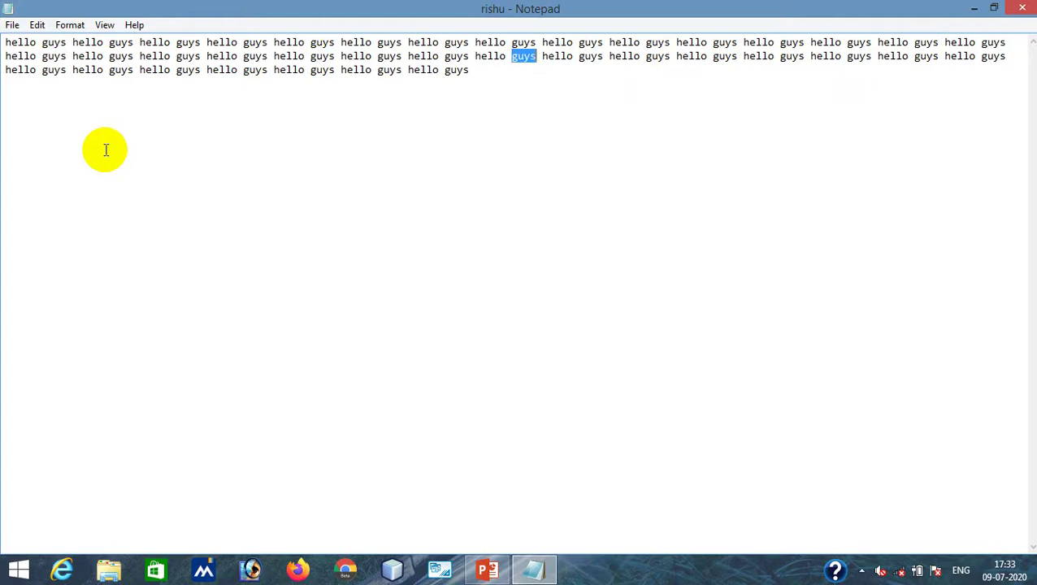
key("F3")
key("F3")
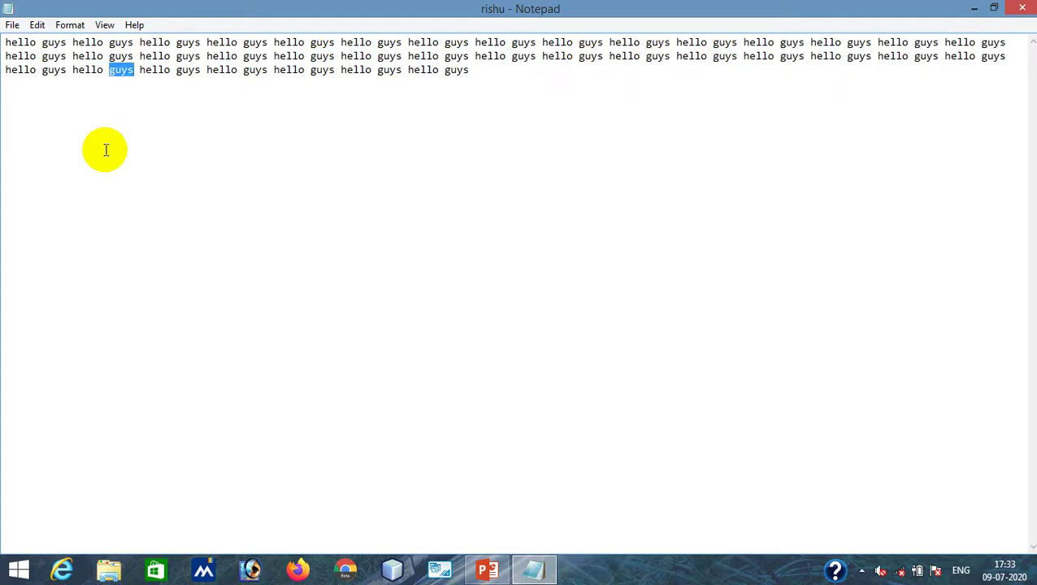
left_click(122, 70)
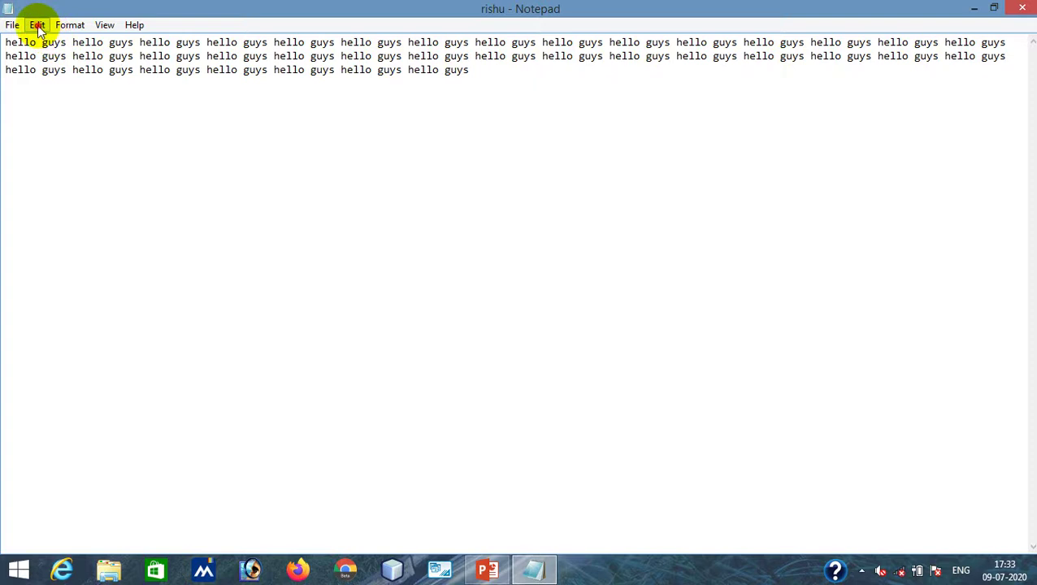
Replace every occurrence of "hello" with "hiiiiii" throughout the text and close the Replace dialog
left_click(38, 25)
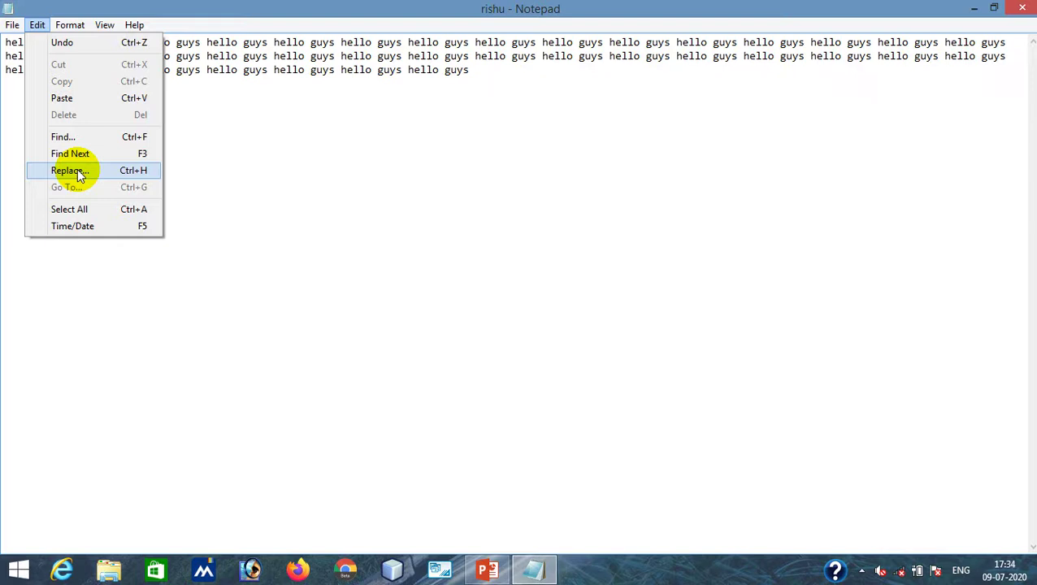
left_click(69, 170)
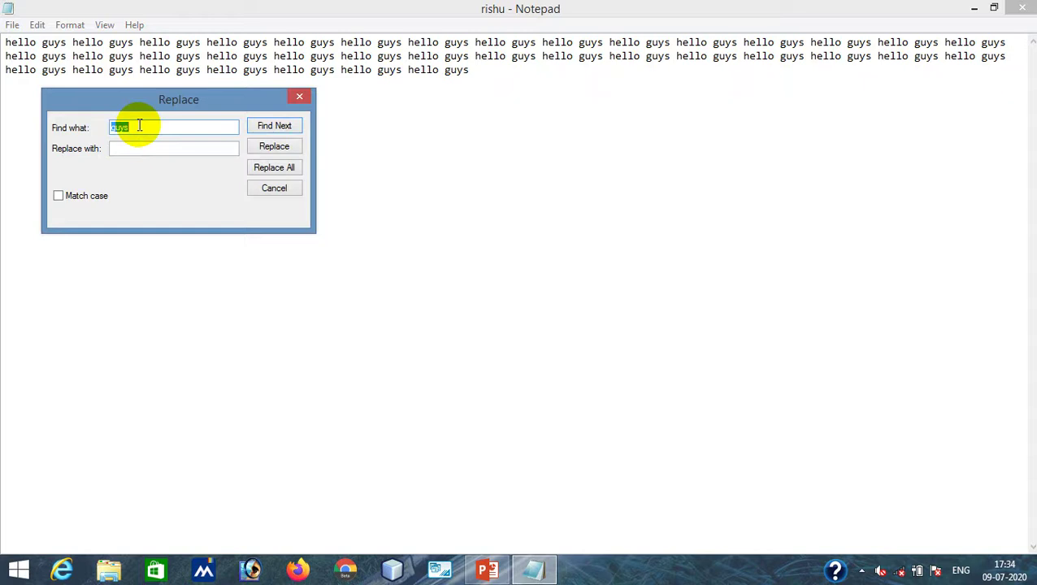
type("hello")
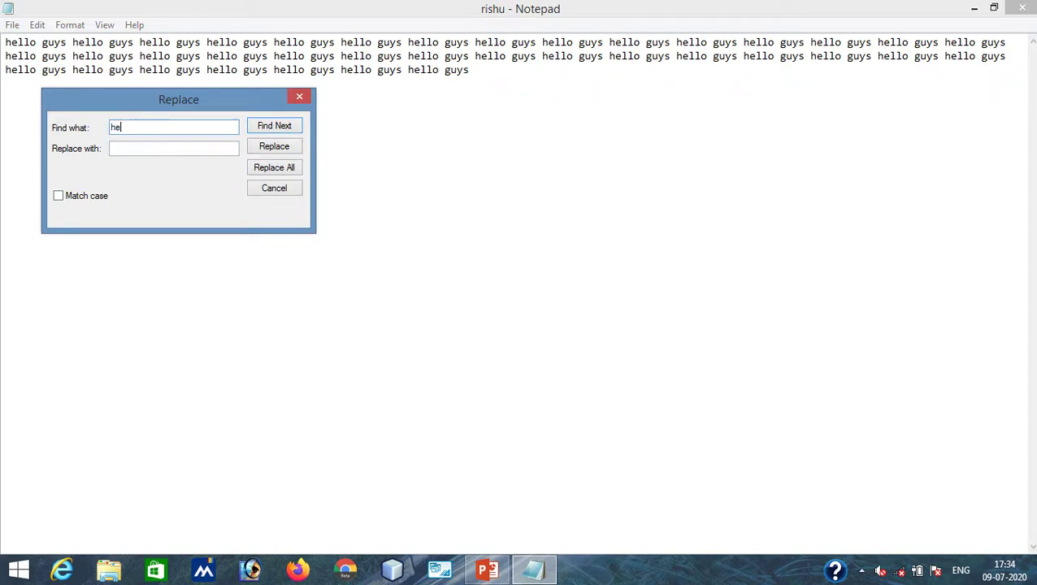
left_click(151, 147)
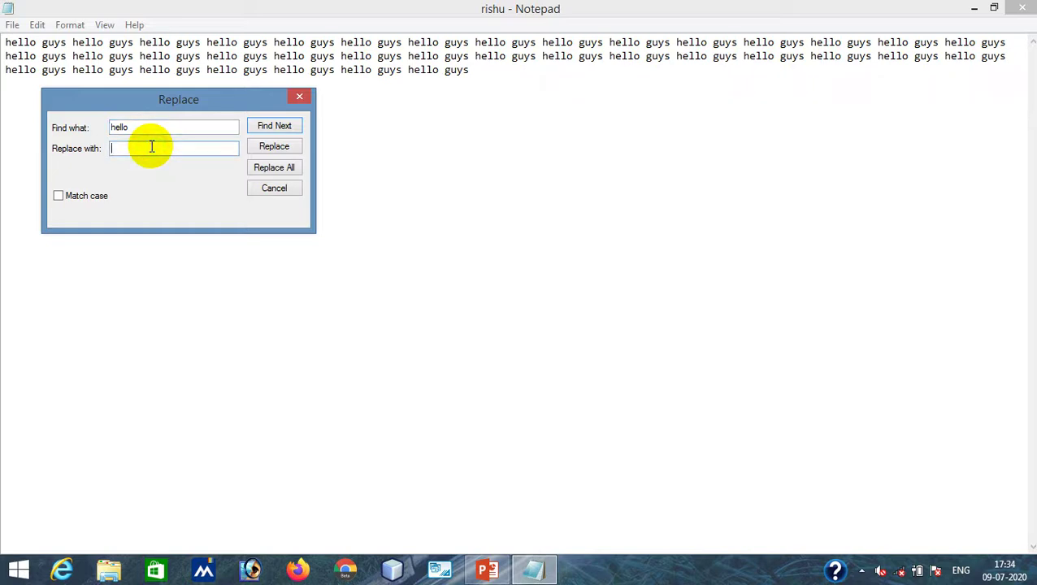
type("hiiii")
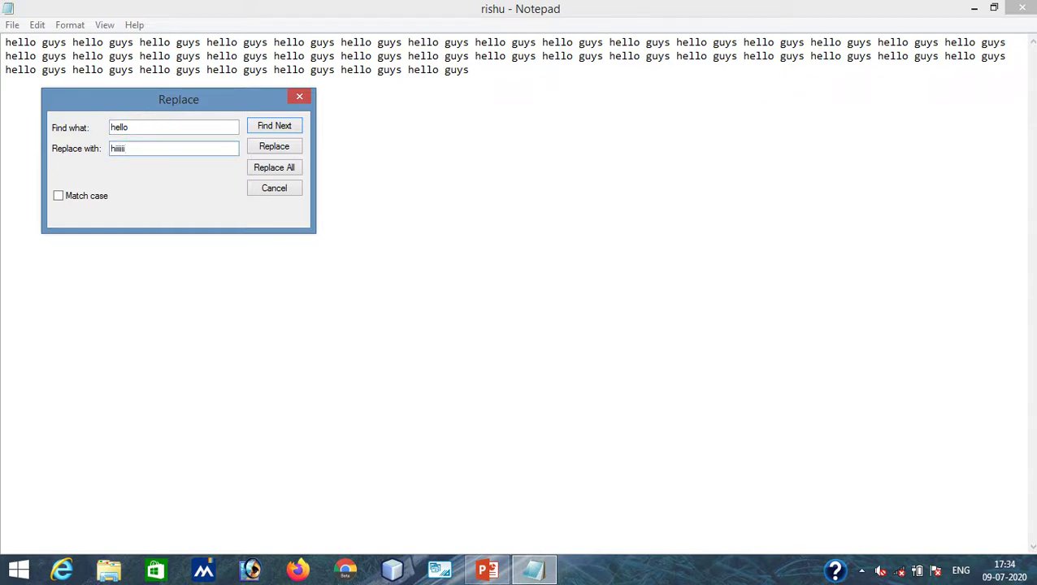
left_click(271, 151)
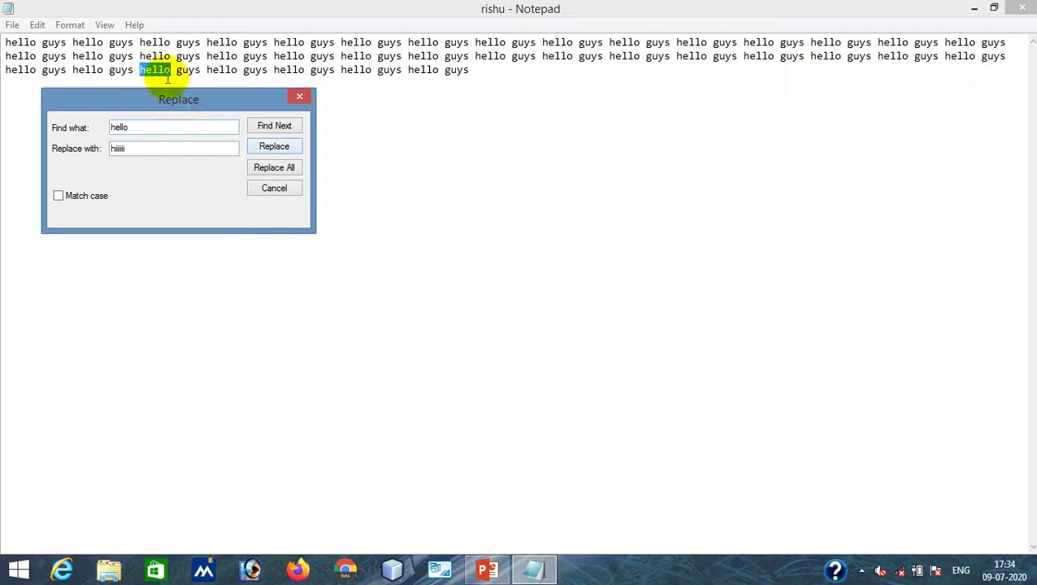
left_click(273, 167)
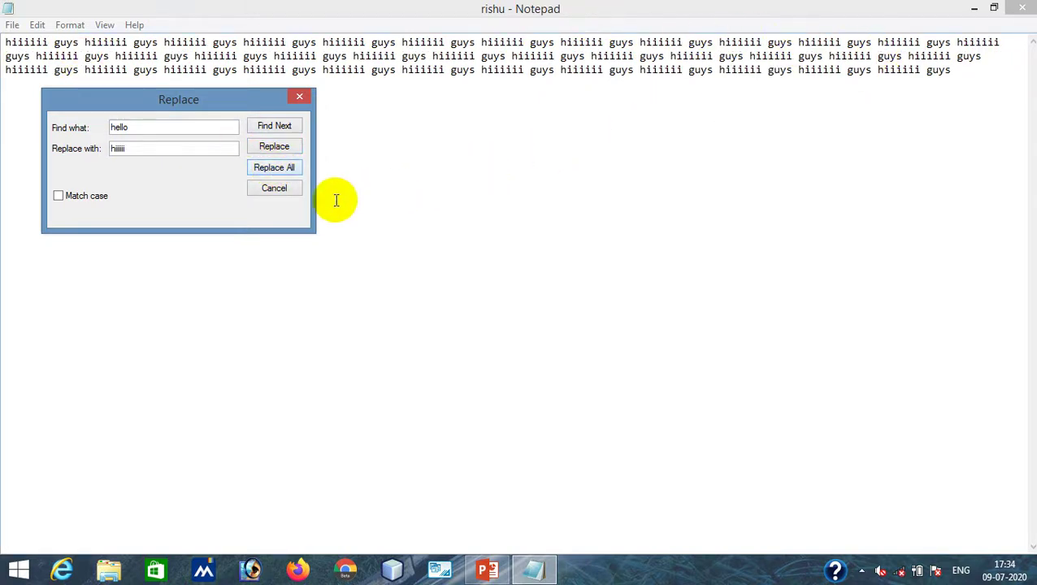
left_click(298, 100)
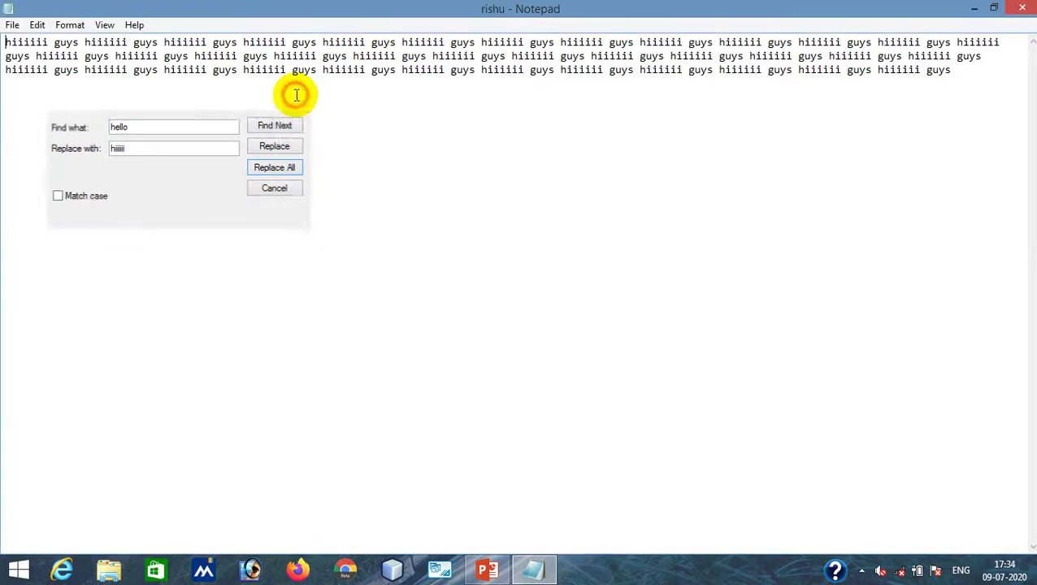
Examine which Edit commands, including Go To, are available with no text selected and with part of the first line selected
left_click(38, 25)
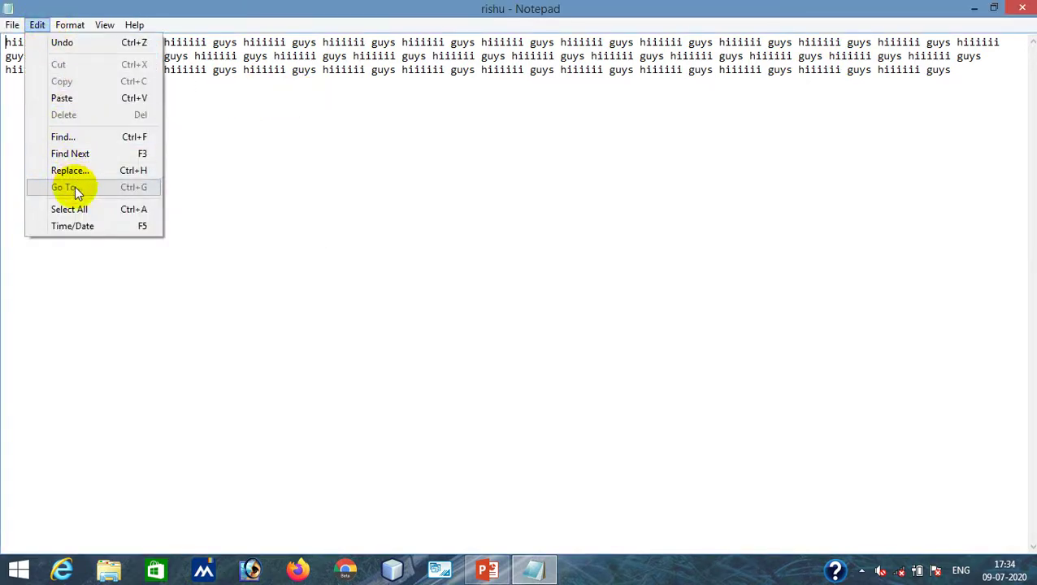
left_click(251, 41)
left_click_drag(226, 42, 291, 43)
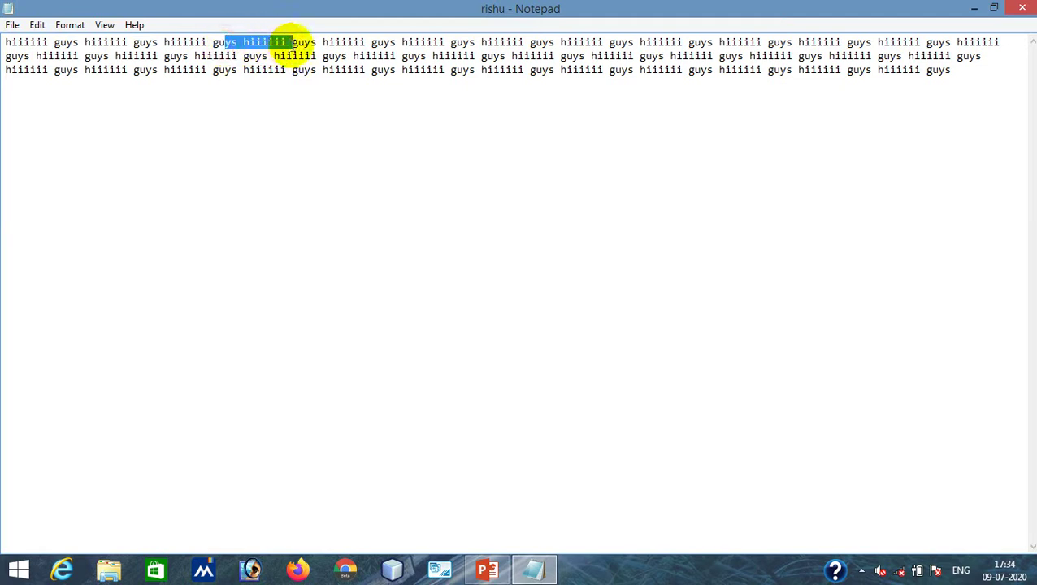
left_click(38, 26)
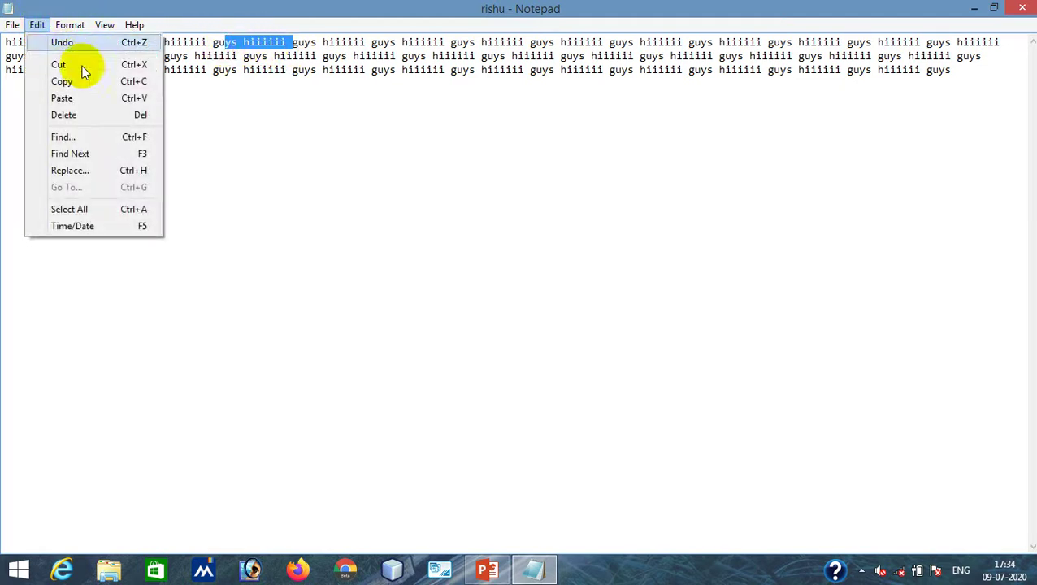
left_click(288, 156)
left_click(39, 25)
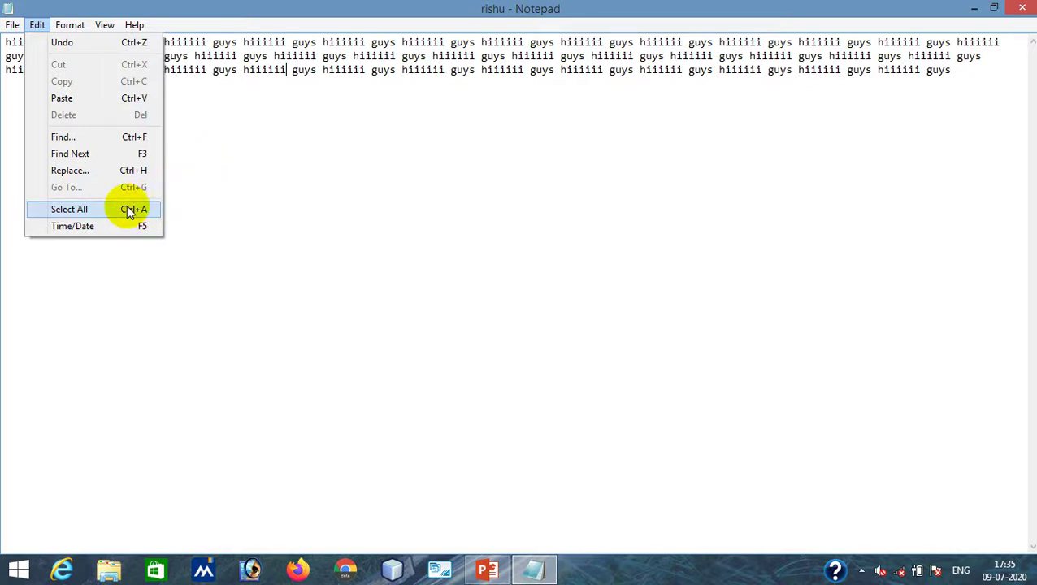
left_click(316, 180)
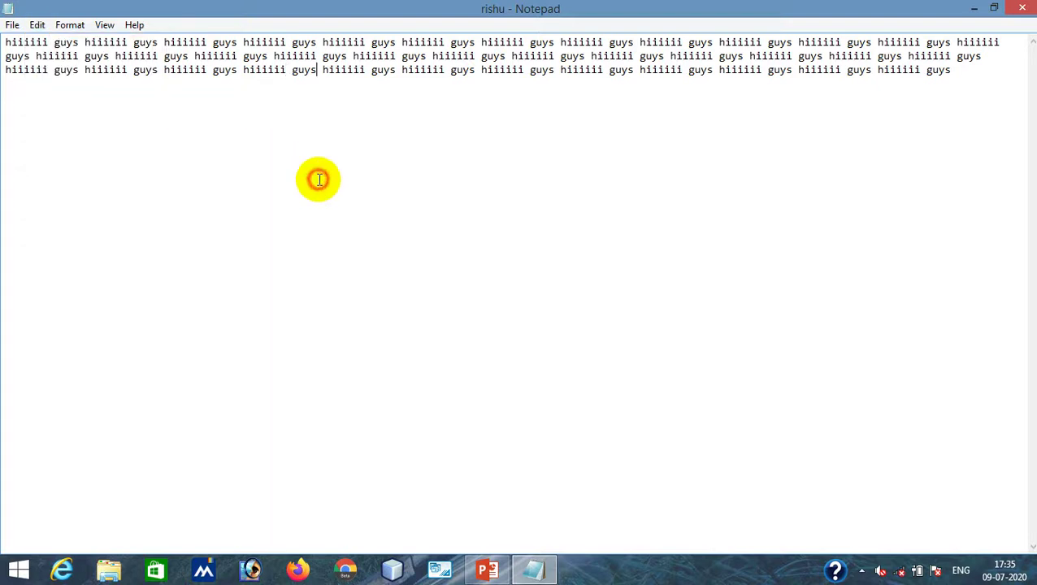
Select the third line from its fifth "hiiiiii" to the end, clear it, and select and deselect the whole text
left_click(322, 69)
left_click_drag(321, 69, 949, 70)
left_click(527, 144)
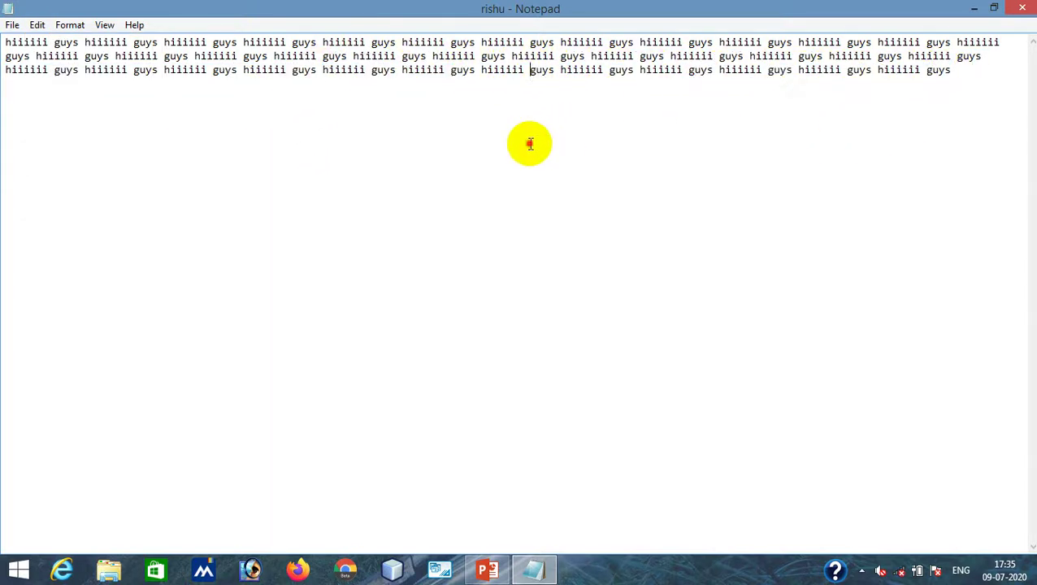
double_click(217, 57)
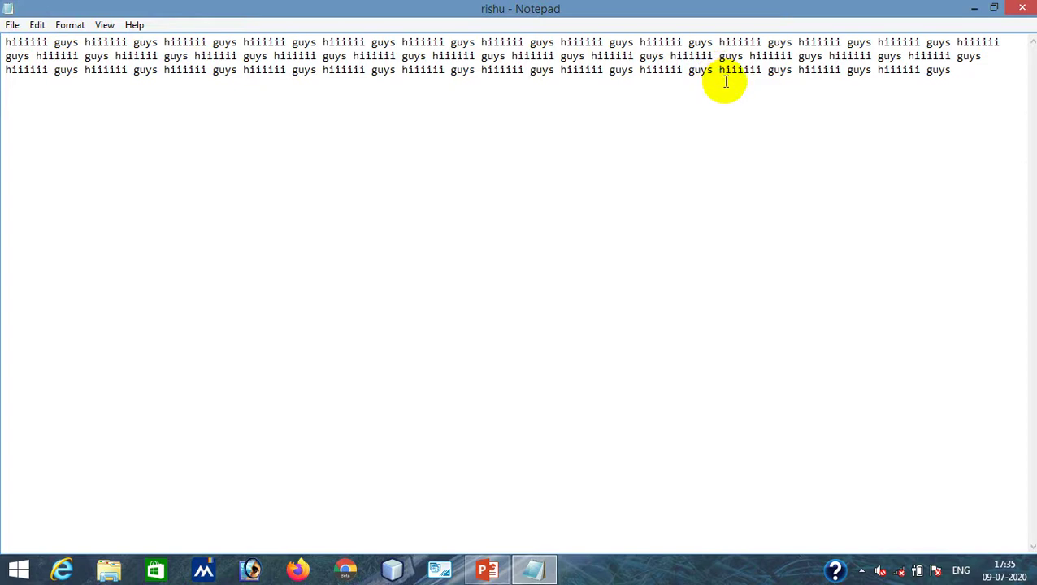
key("ctrl+a")
left_click(475, 122)
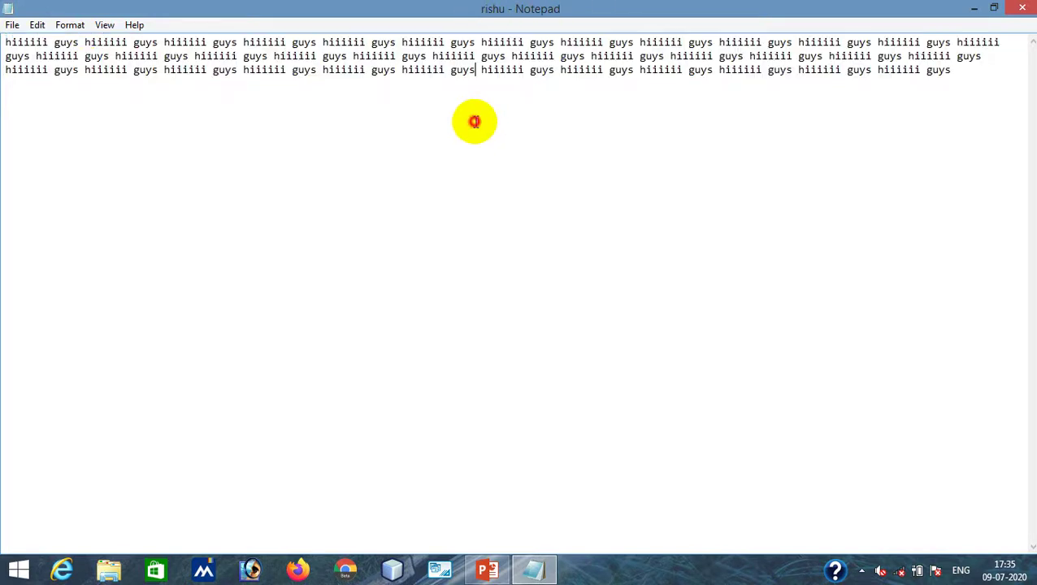
Apply Select All to the text, check the available Edit commands, and clear the selection
left_click(37, 25)
left_click(70, 209)
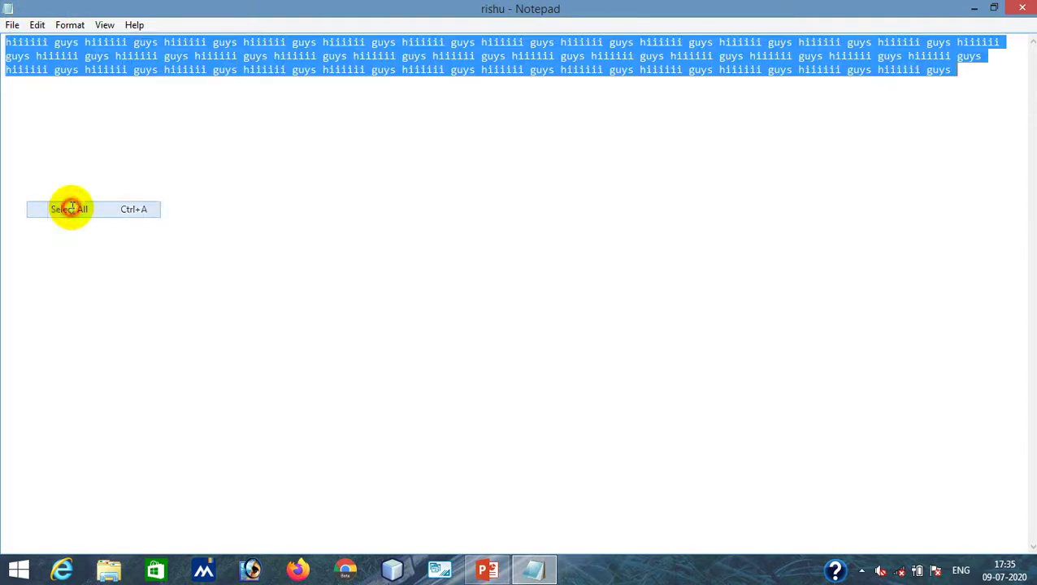
left_click(36, 25)
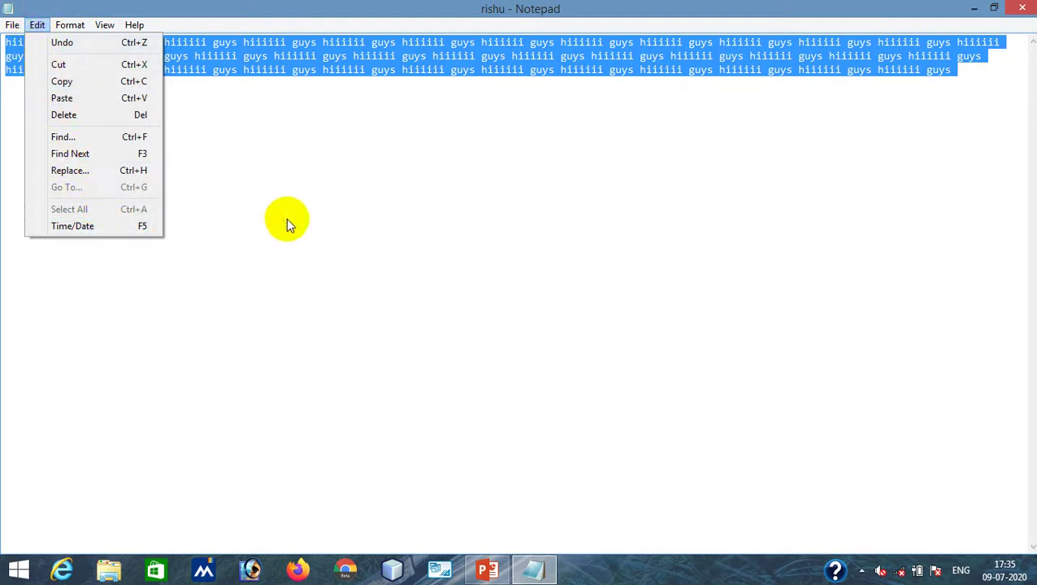
left_click(298, 213)
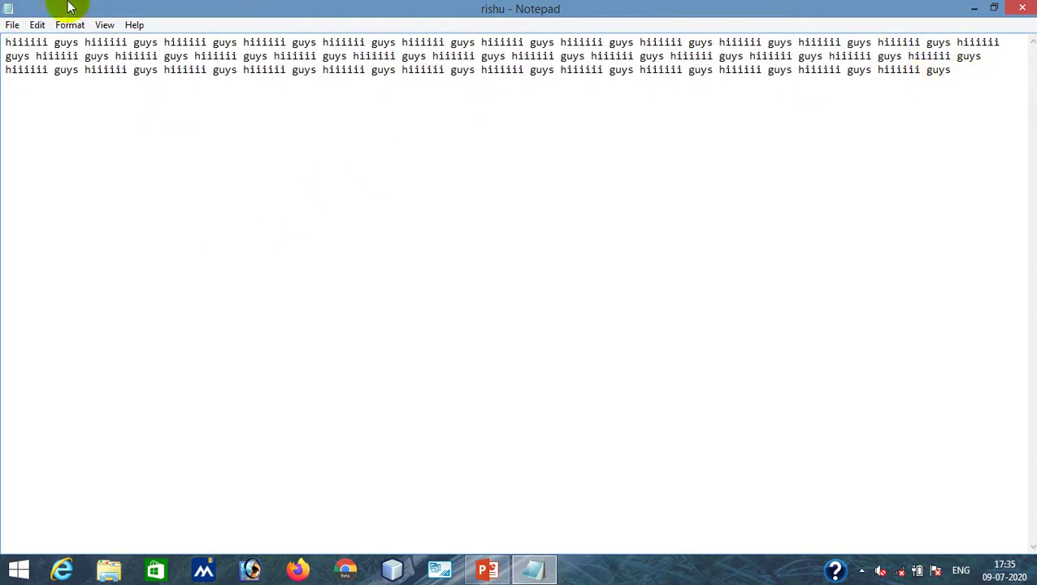
Insert the current time and date at the end of the text and review the File and Edit commands
left_click(38, 25)
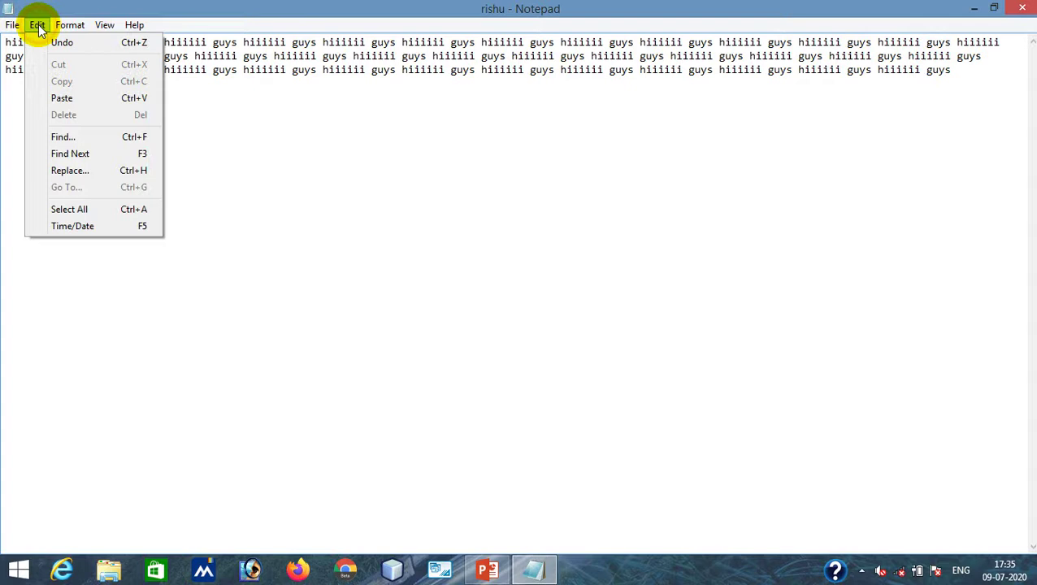
left_click(73, 226)
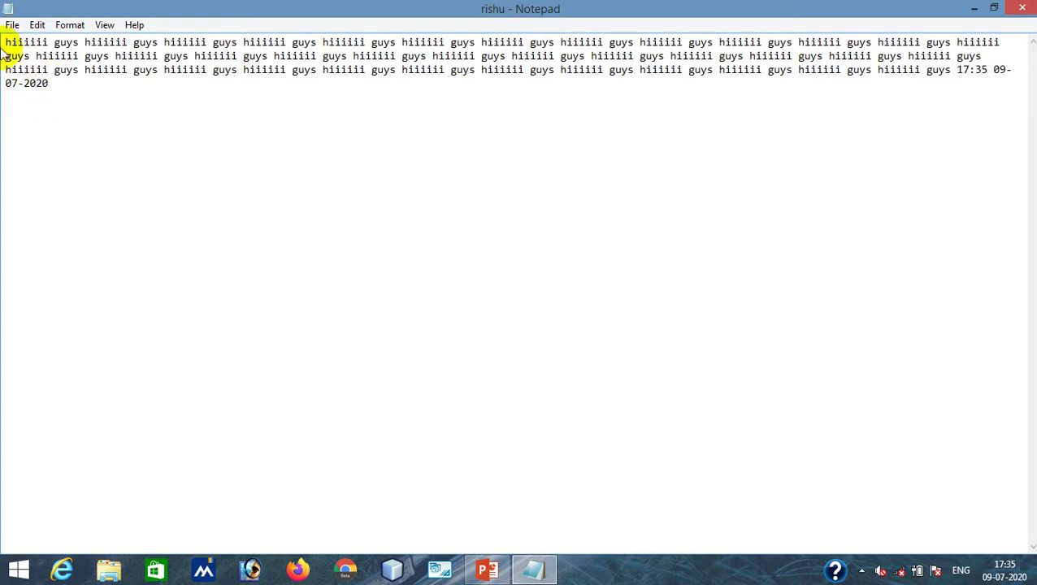
left_click(11, 24)
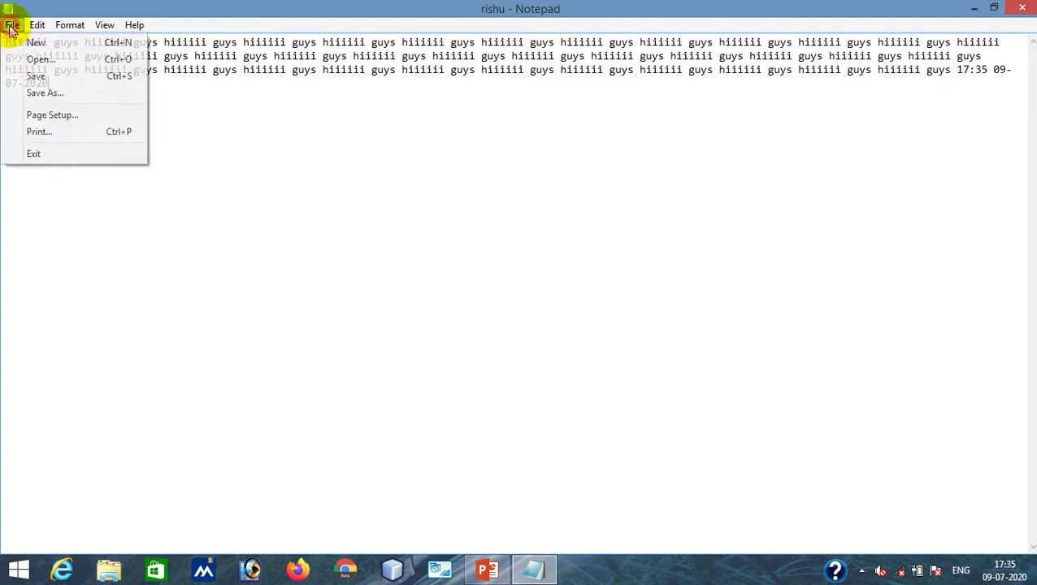
mouse_move(31, 31)
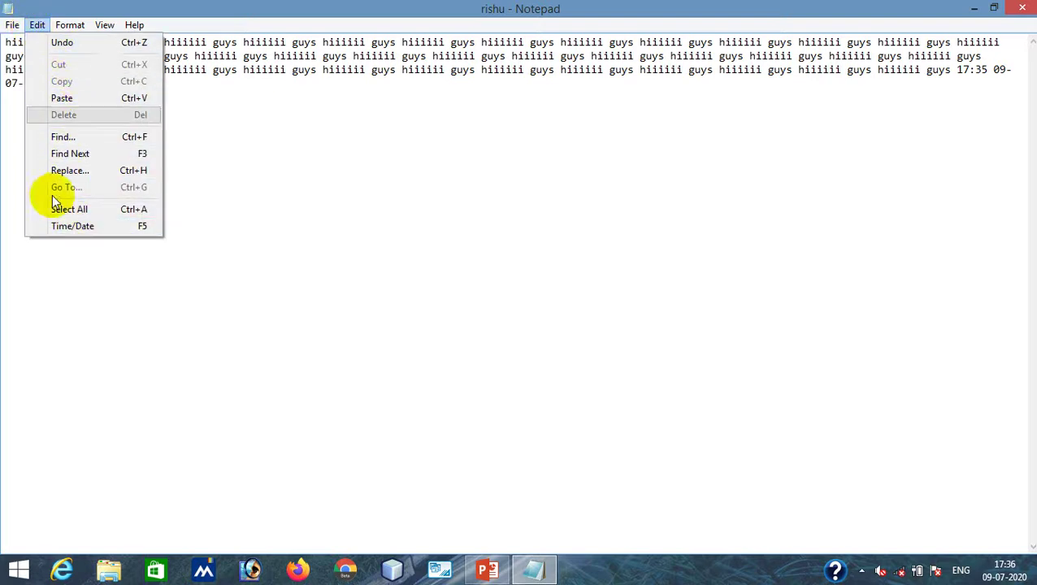
left_click(290, 196)
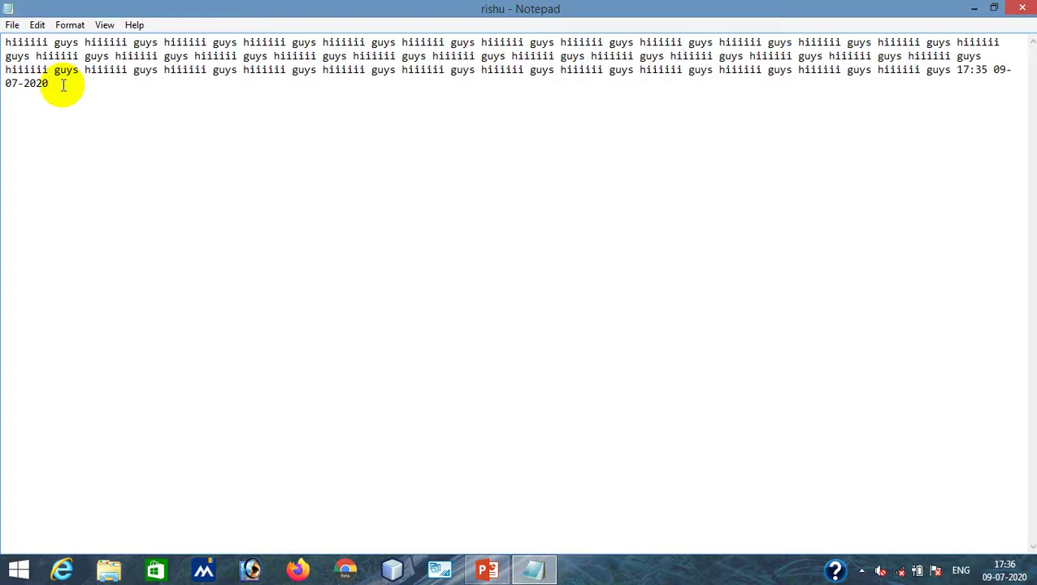
Turn off Word Wrap, view the unwrapped text through to its end, and turn Word Wrap back on
left_click(69, 27)
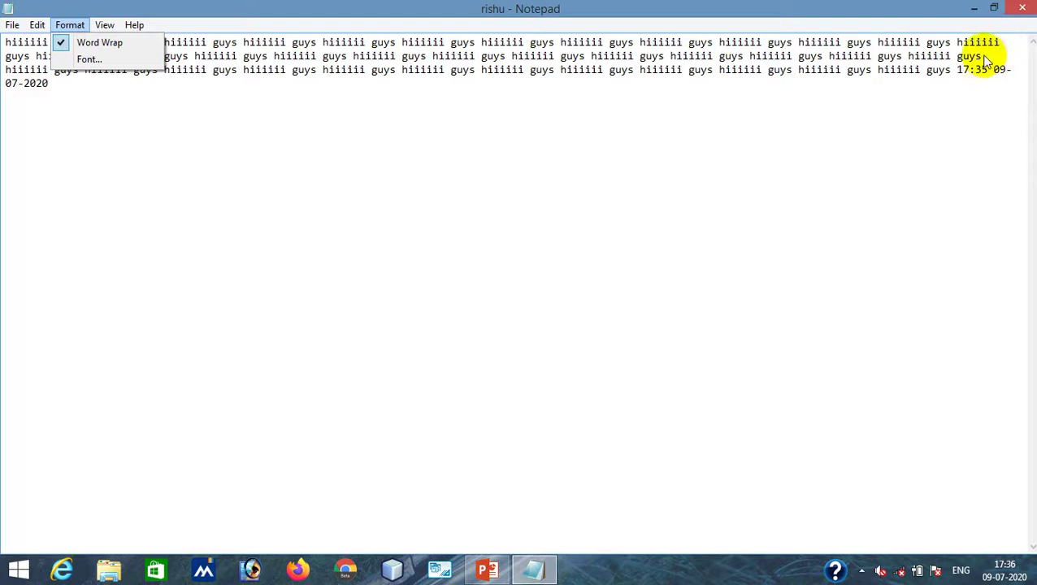
left_click(61, 40)
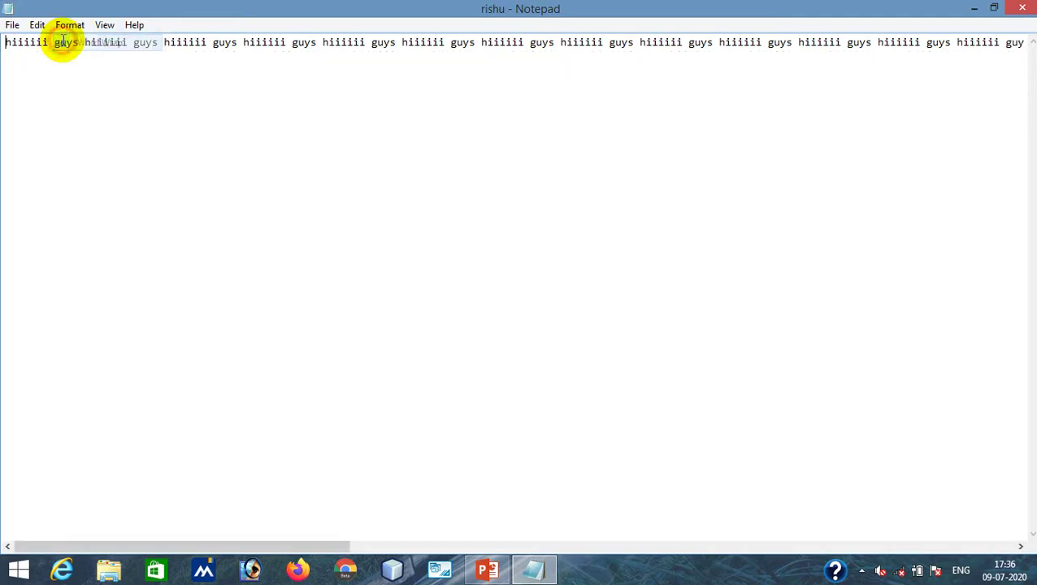
left_click(137, 44)
left_click_drag(279, 547, 1019, 540)
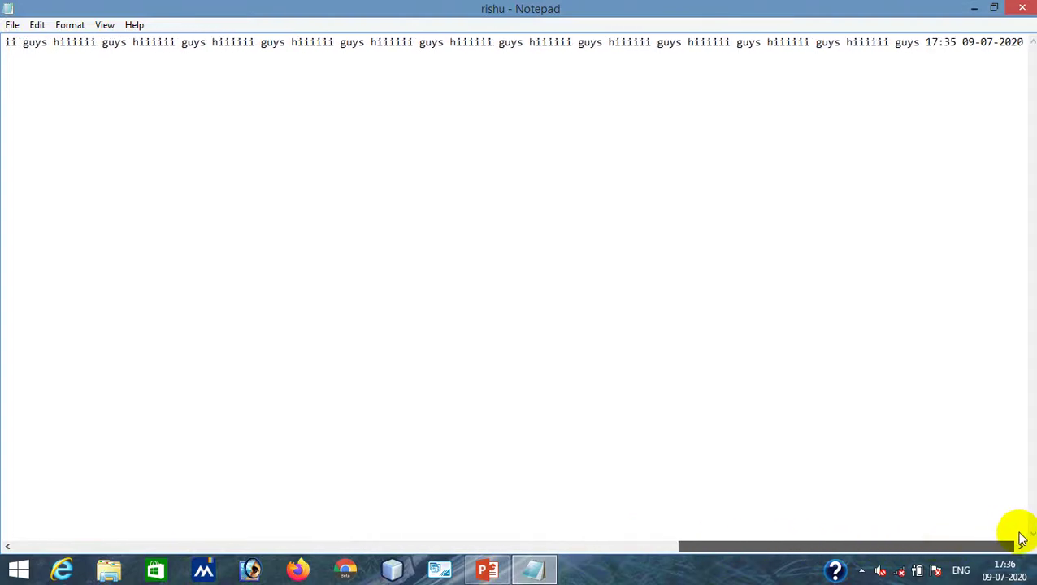
mouse_move(938, 544)
left_mouse_down()
mouse_move(868, 562)
mouse_move(428, 565)
mouse_move(205, 561)
mouse_move(130, 533)
mouse_move(85, 546)
mouse_move(829, 551)
mouse_move(885, 537)
mouse_move(901, 546)
mouse_move(197, 551)
left_mouse_up()
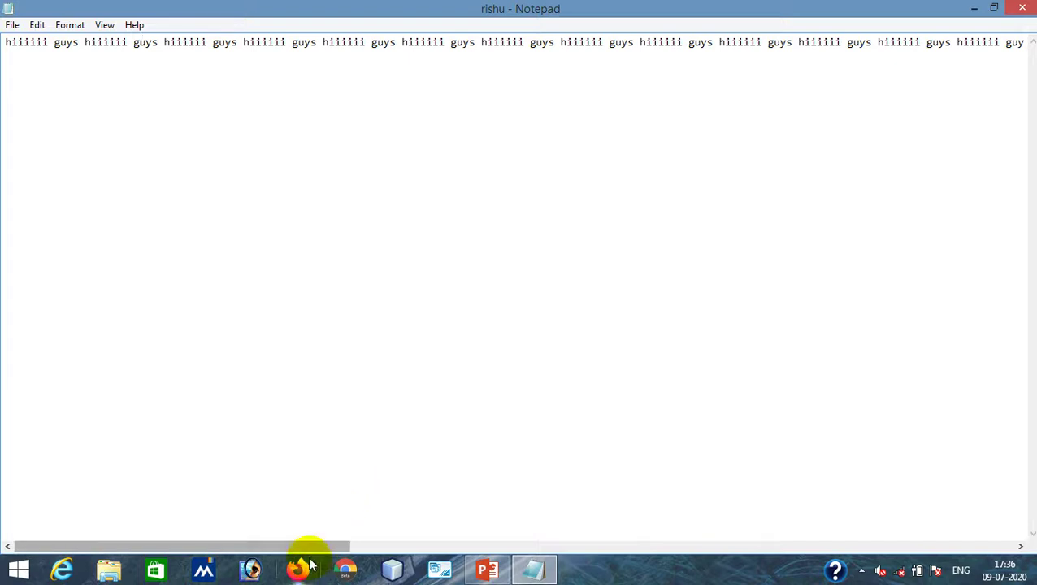
left_click_drag(309, 551, 169, 553)
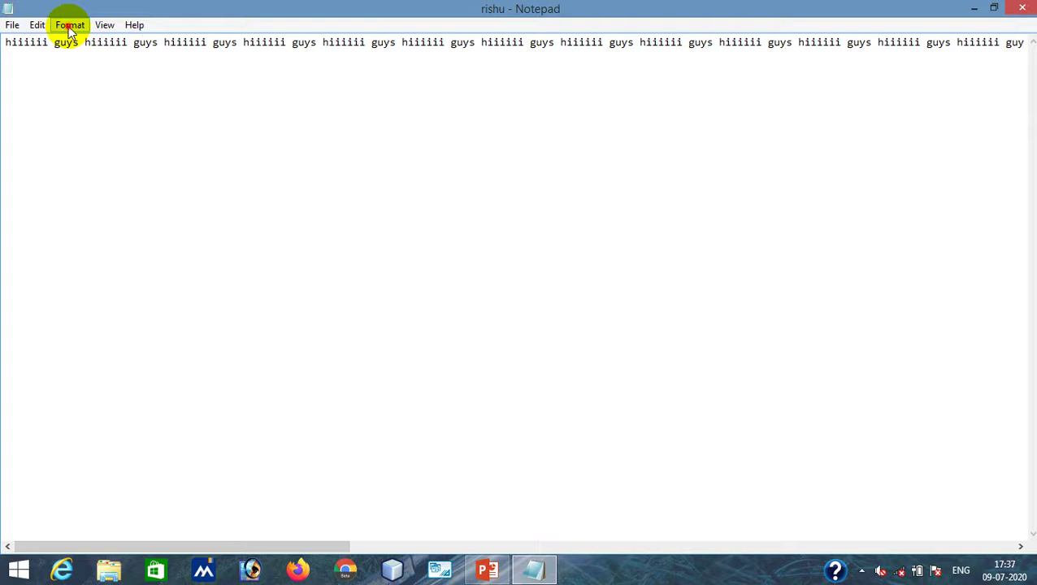
left_click(70, 27)
left_click(62, 50)
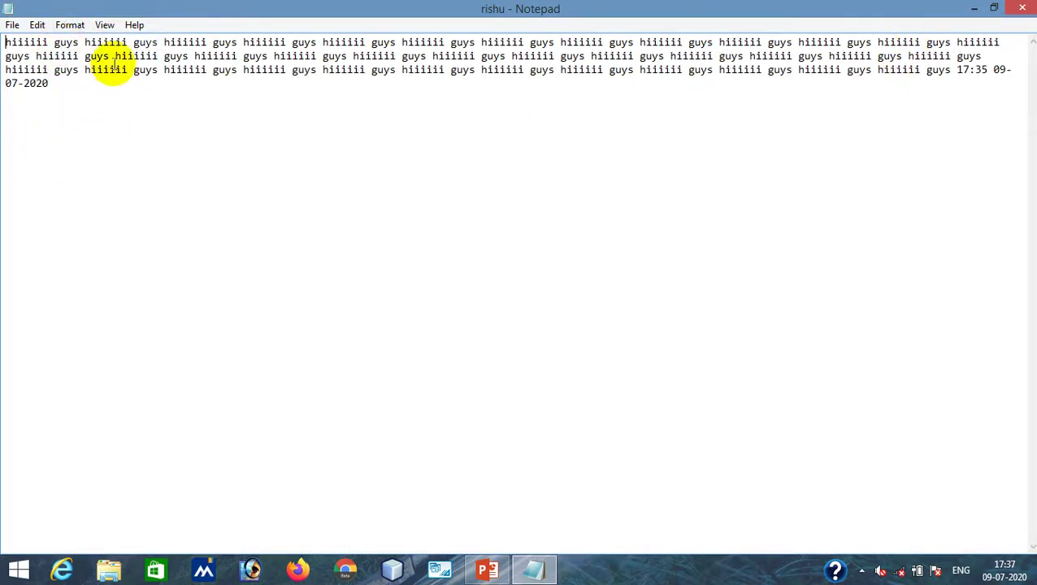
Set the text font to Cooper with the Black Oblique style at size 20
left_click(73, 30)
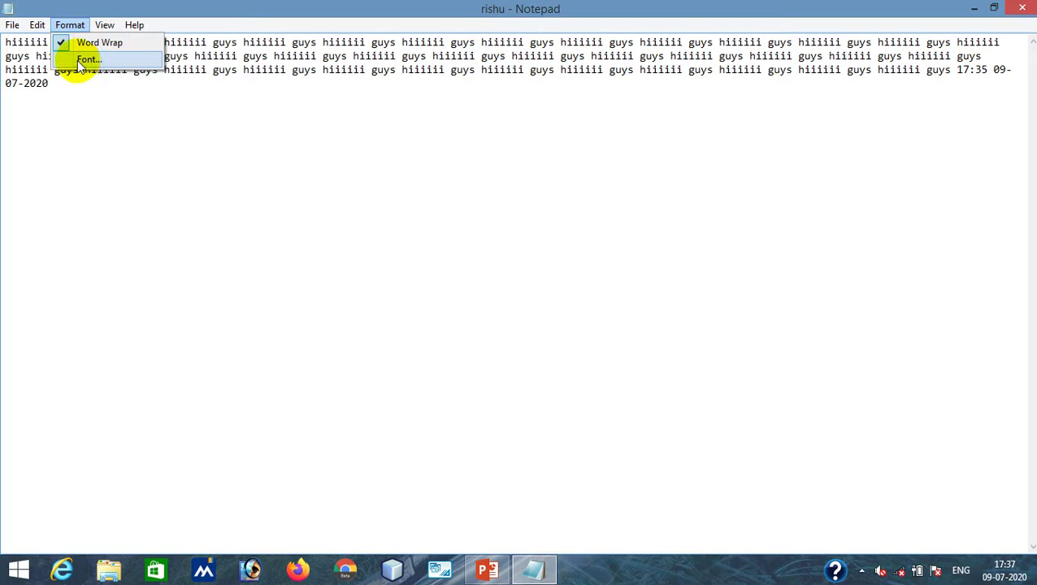
left_click(82, 60)
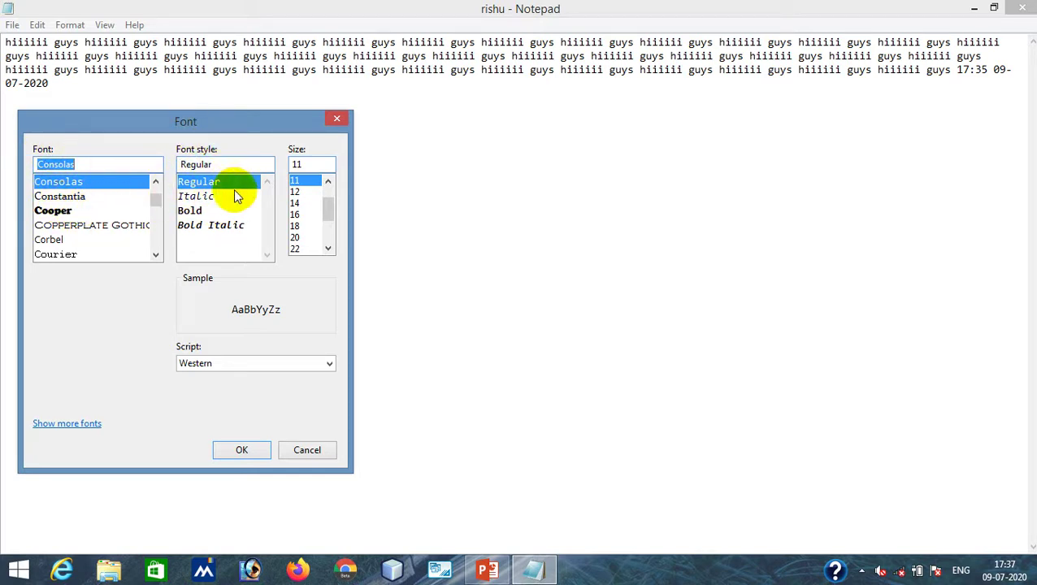
left_click(328, 210)
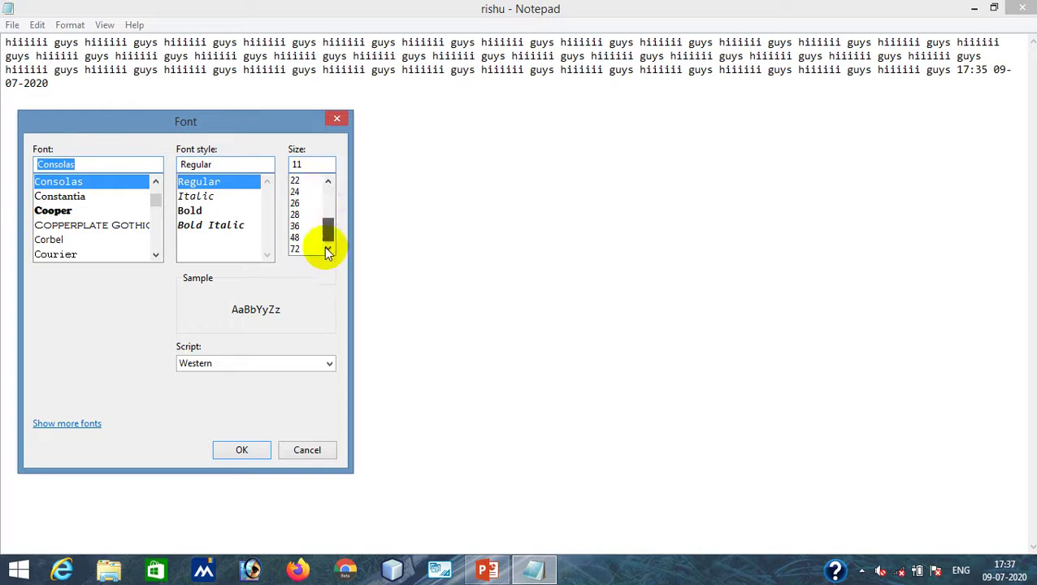
left_click_drag(327, 252, 325, 185)
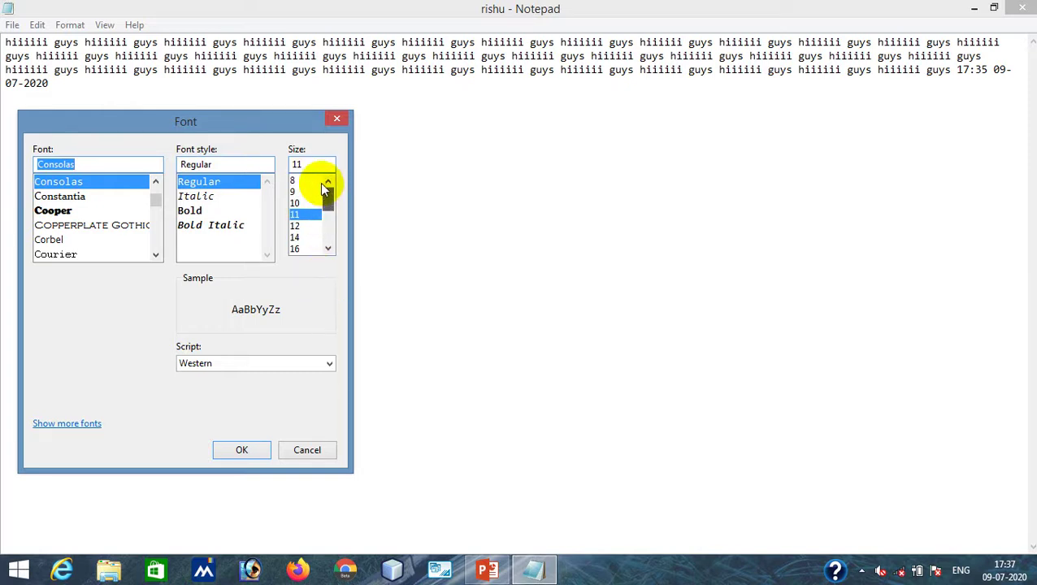
left_click(54, 212)
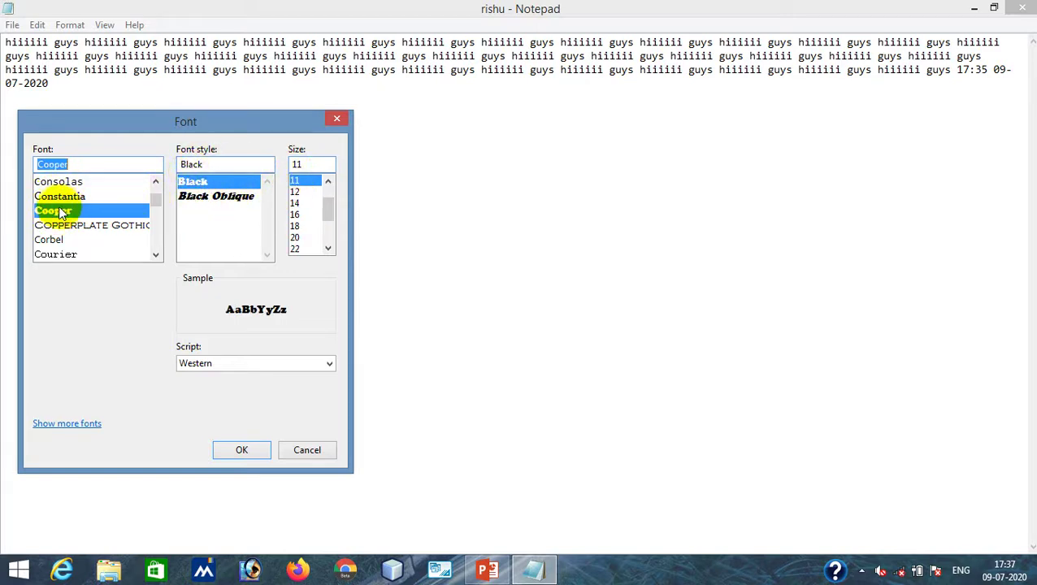
left_click(220, 199)
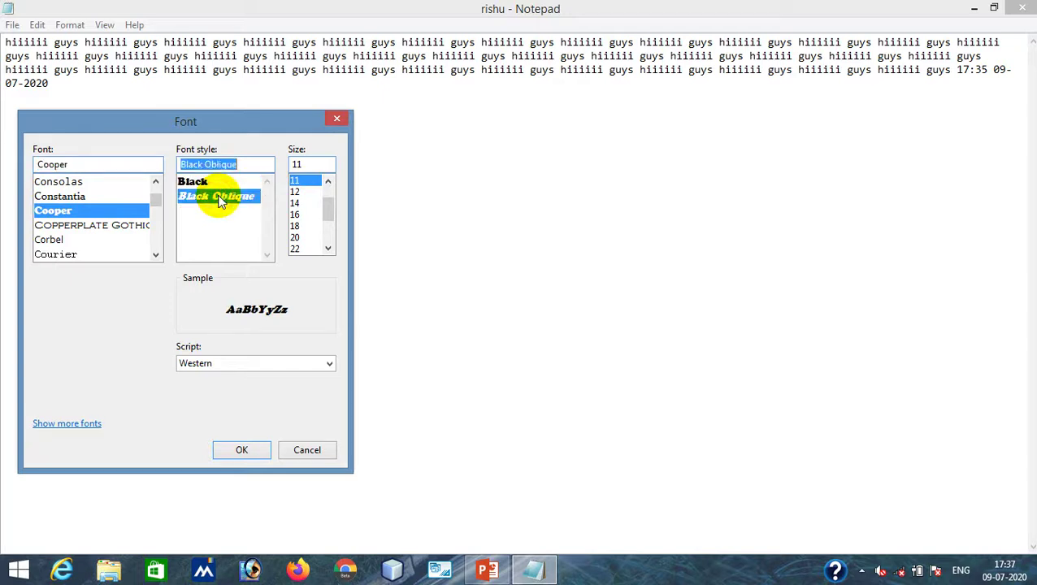
left_click(295, 237)
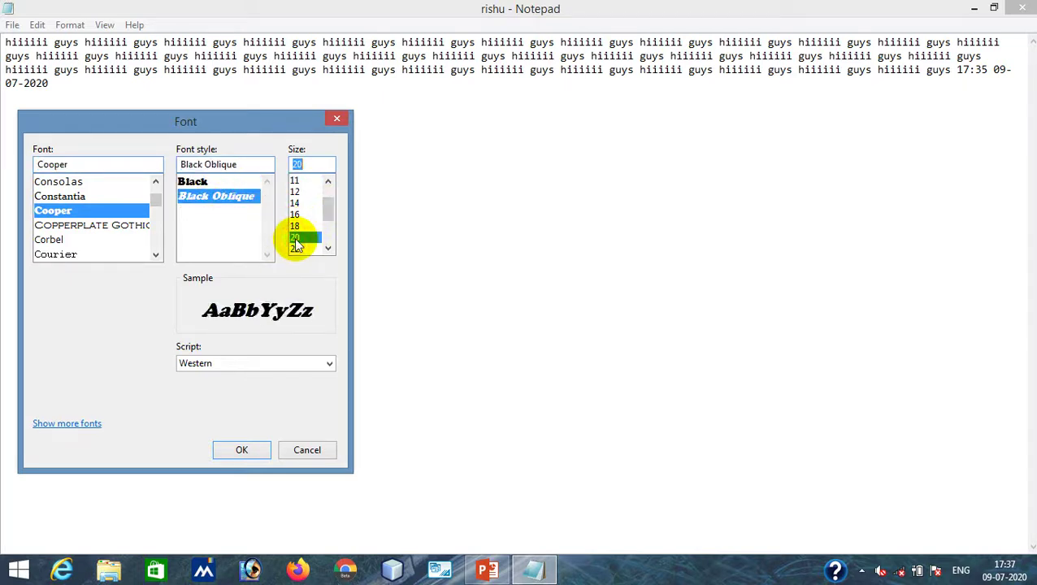
left_click(242, 450)
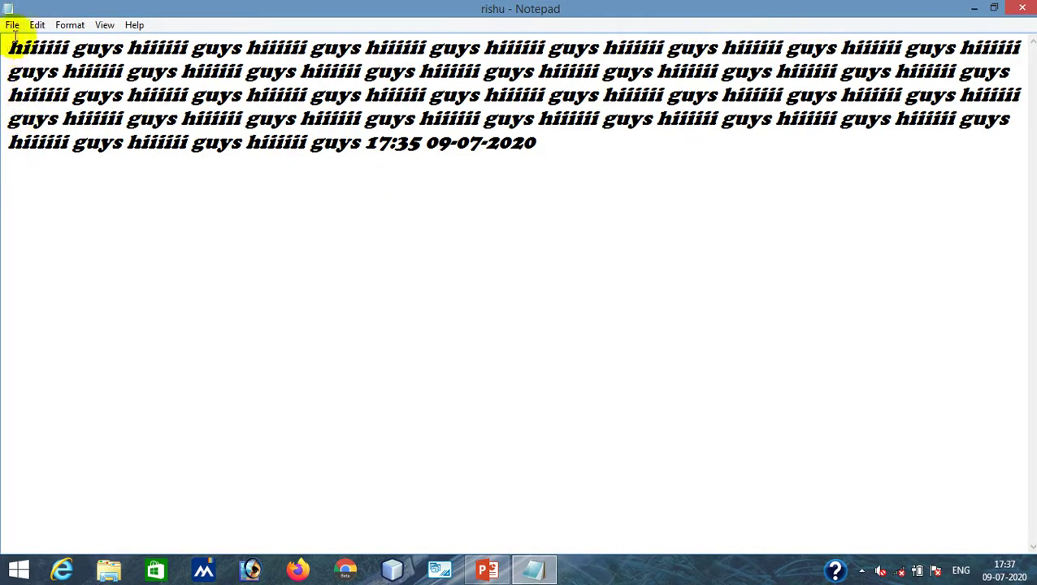
Turn off Word Wrap and show the status bar
left_click(78, 28)
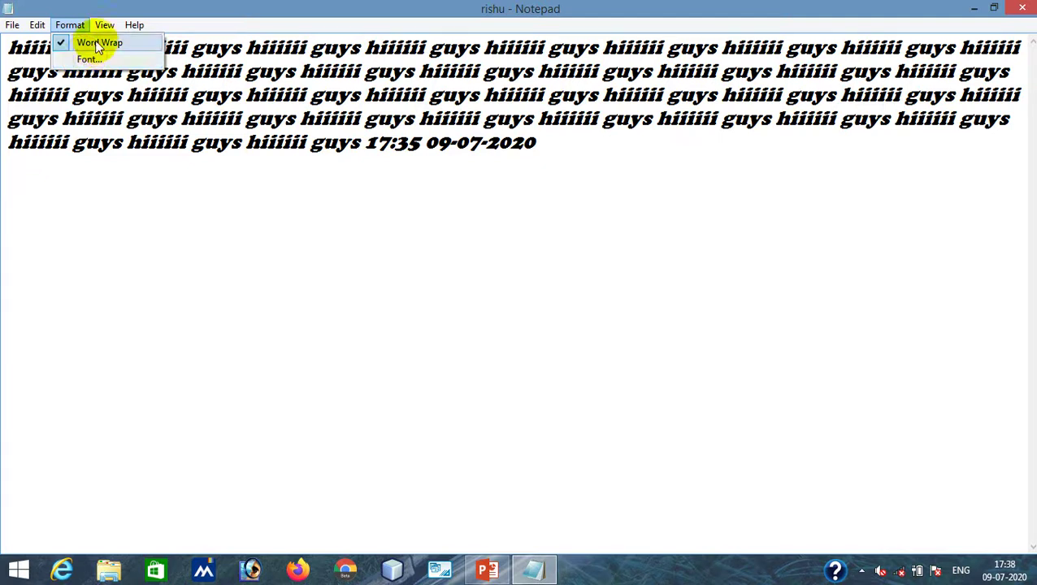
left_click(104, 27)
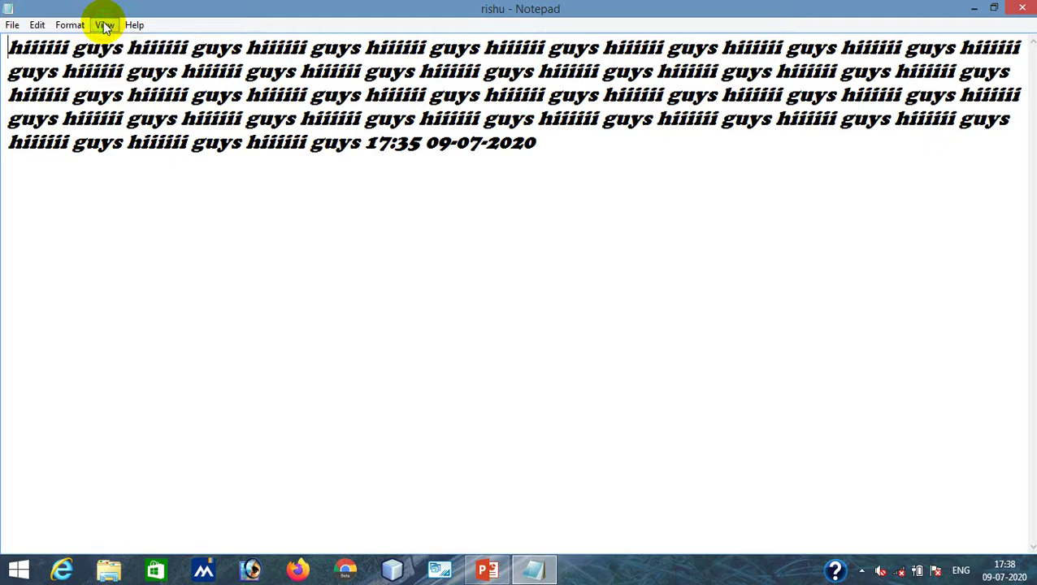
left_click(104, 27)
left_click(313, 114)
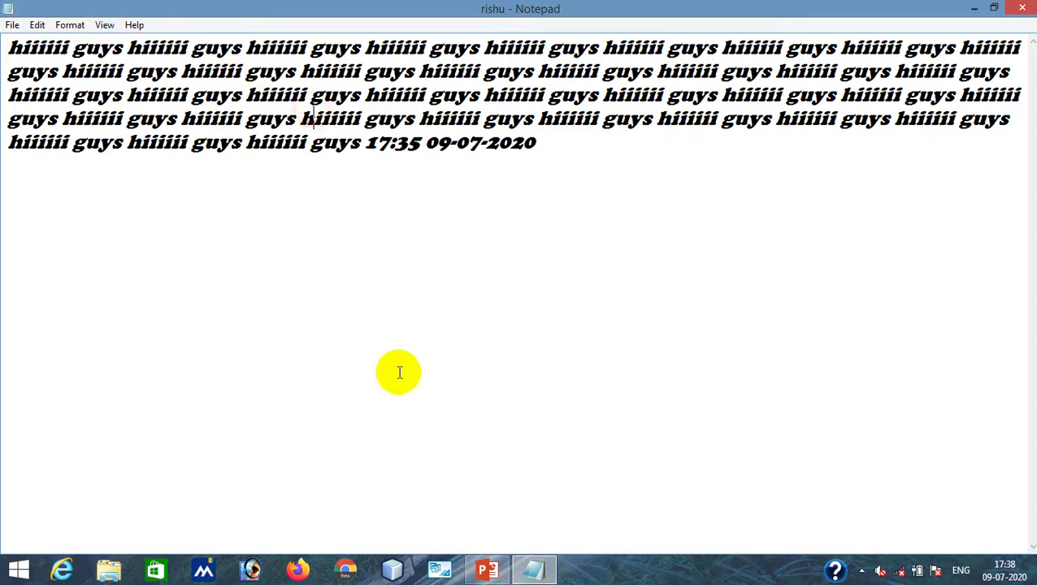
left_click(281, 483)
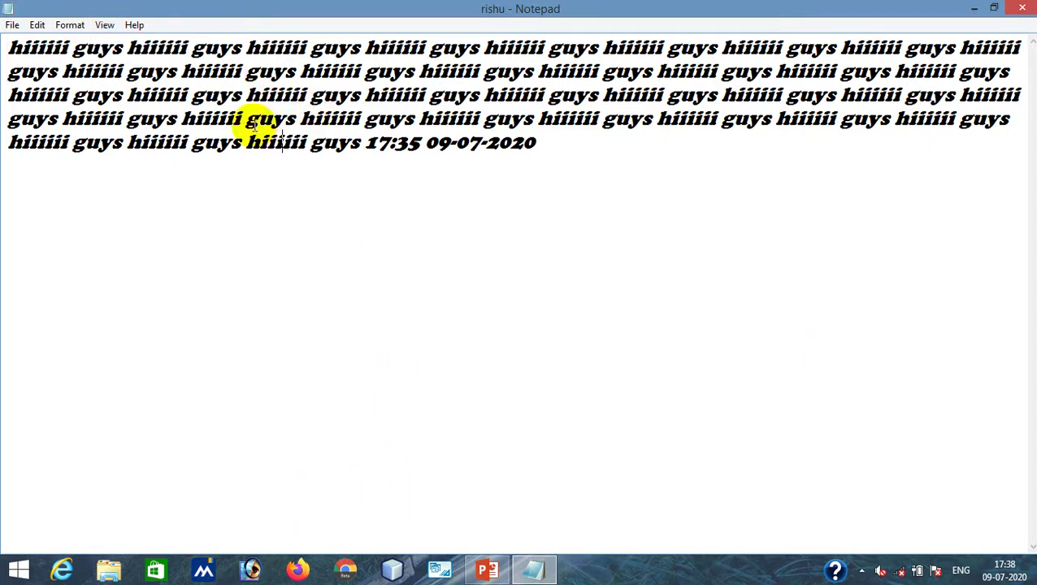
left_click(70, 25)
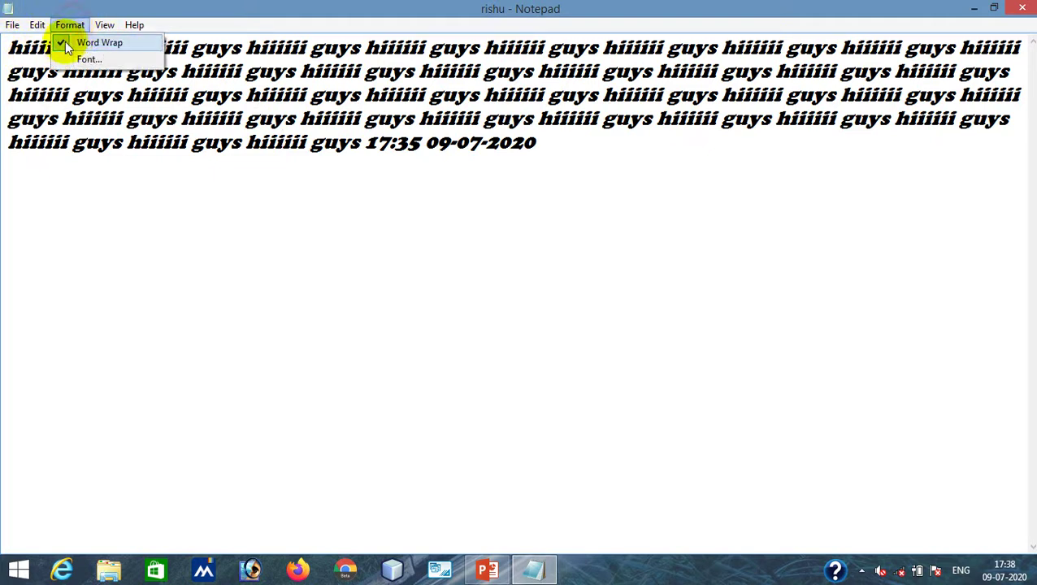
left_click(60, 42)
left_click(568, 299)
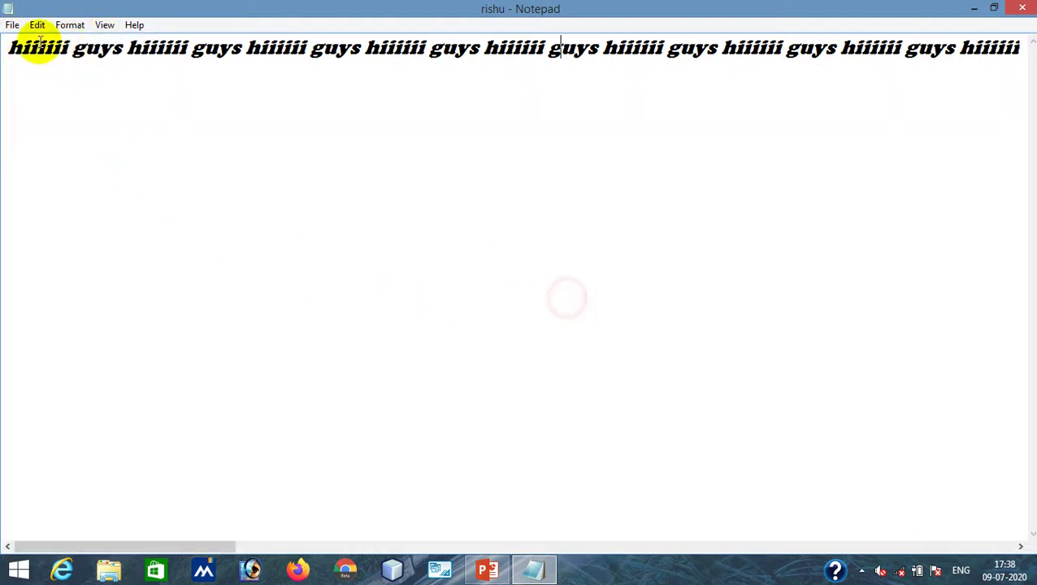
left_click(105, 25)
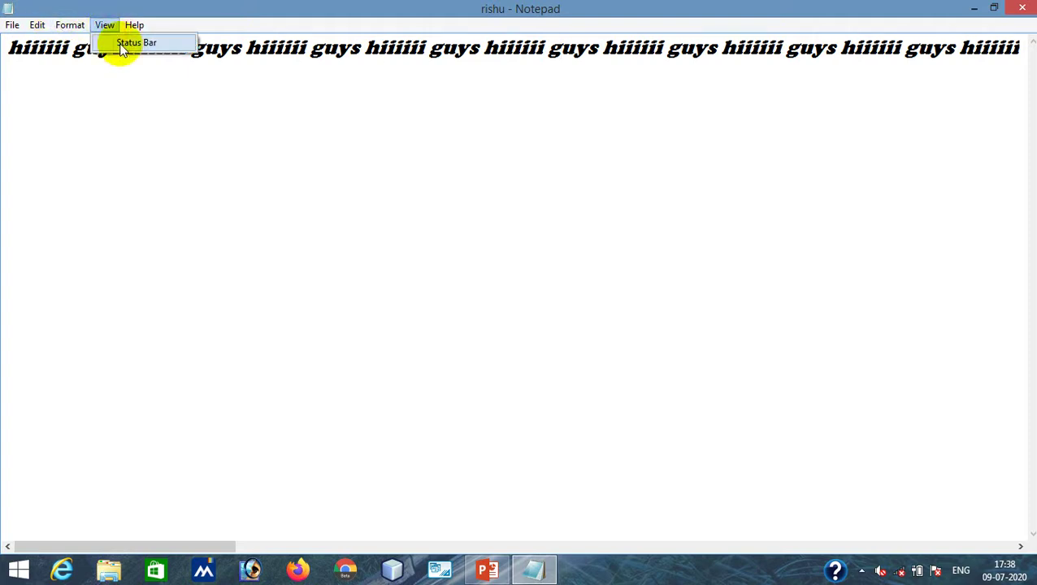
left_click(134, 42)
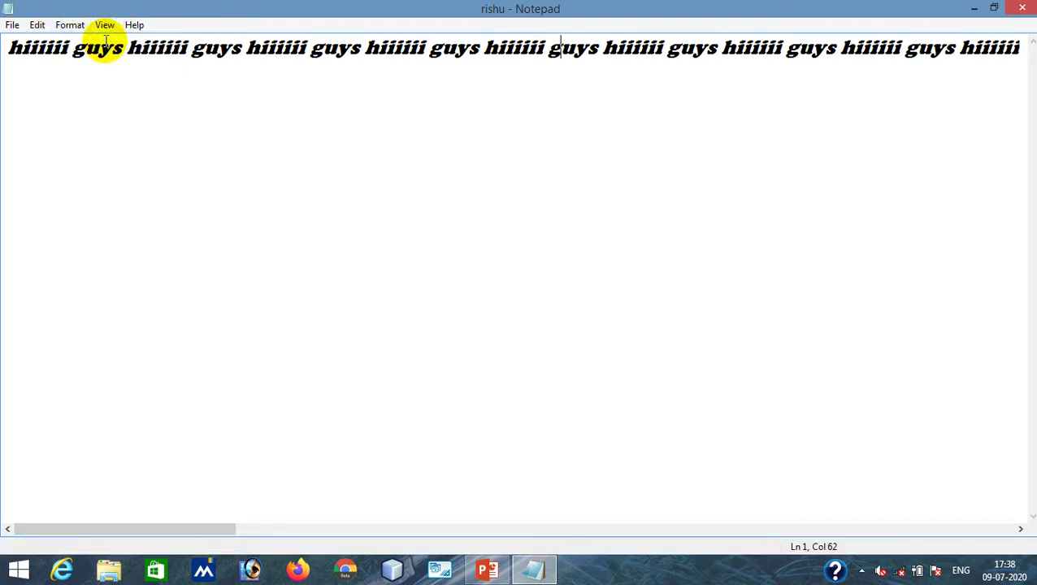
Turn Word Wrap back on and check whether the Status Bar option is available
left_click(102, 26)
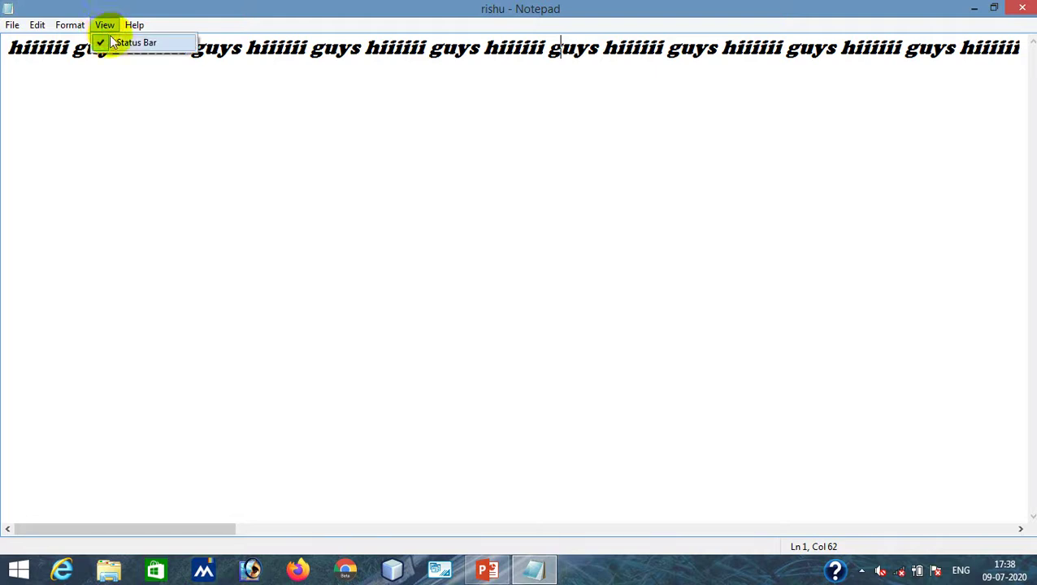
left_click(70, 25)
left_click(69, 25)
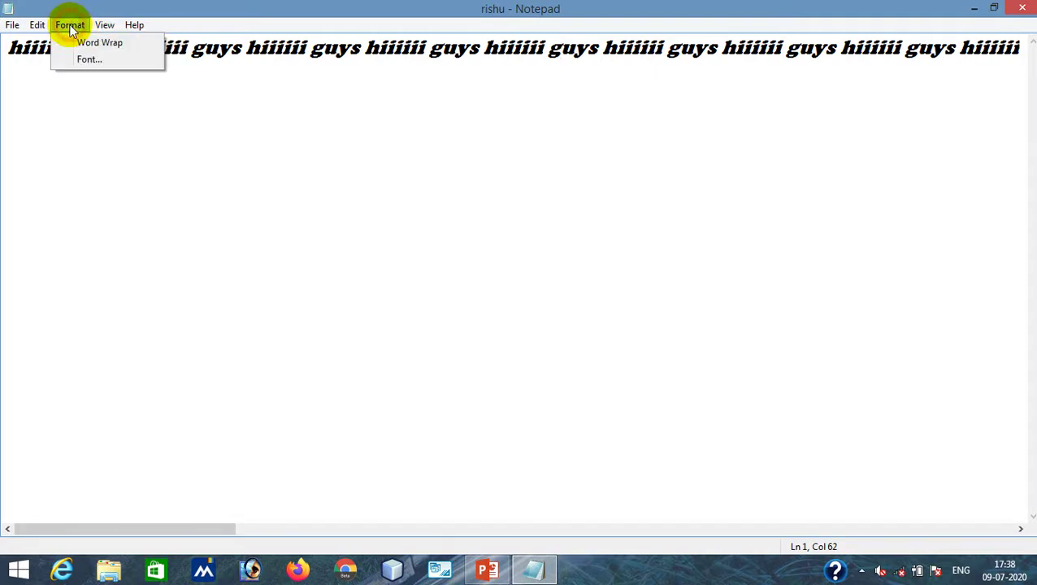
left_click(73, 42)
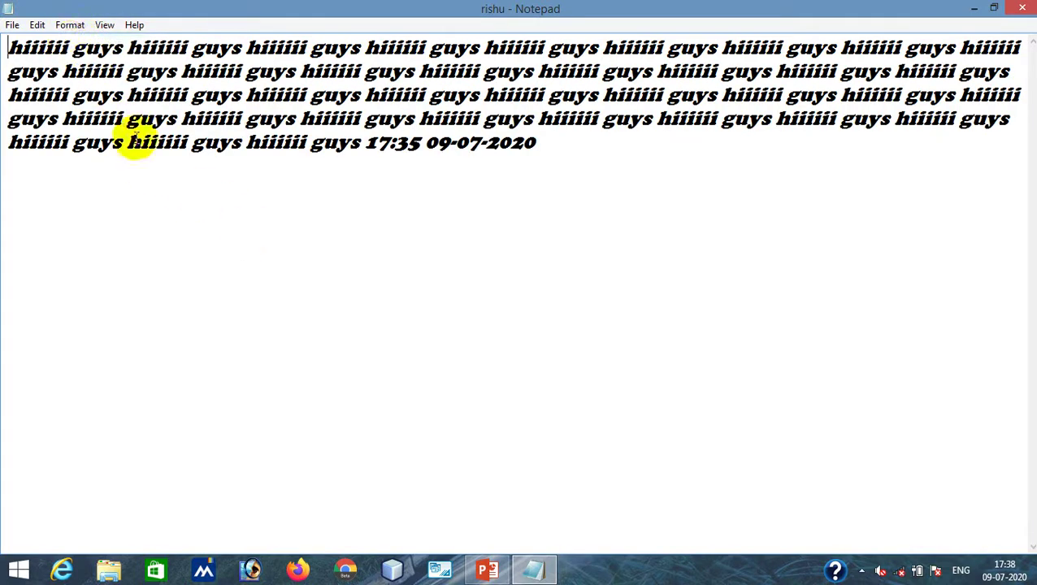
left_click(107, 25)
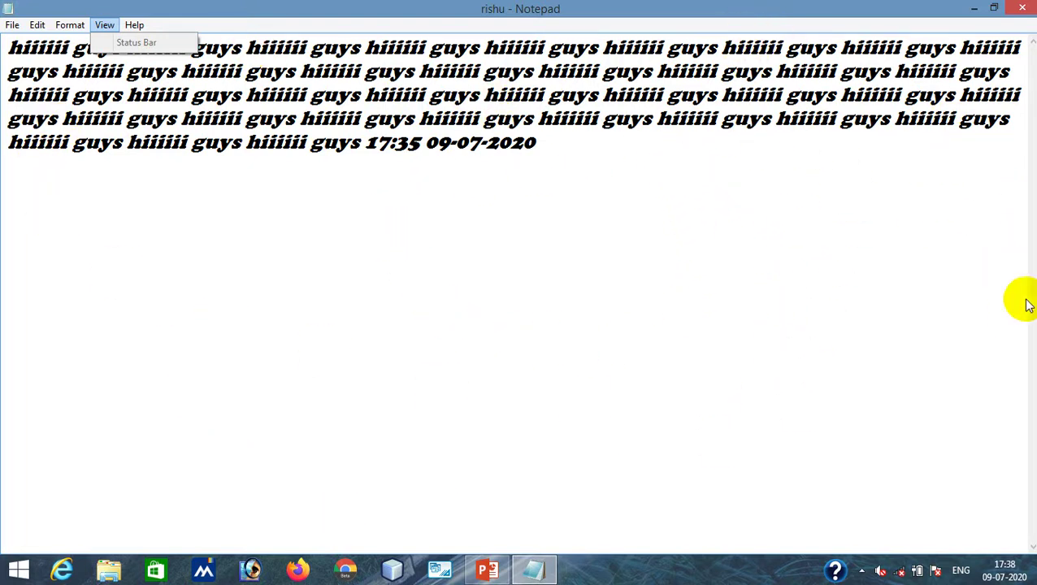
left_click(1032, 94)
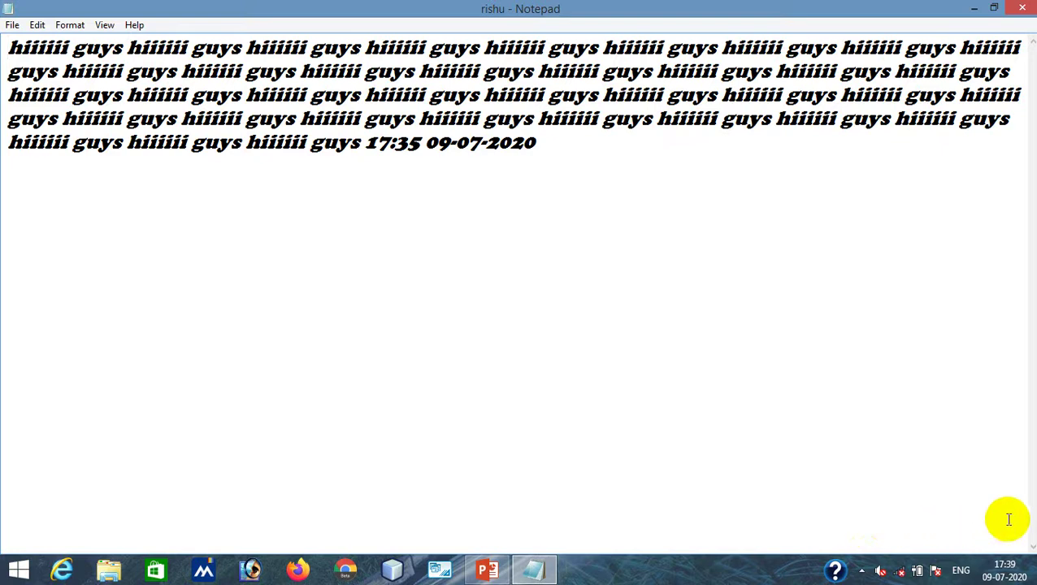
Select the text from the second line to the end, then turn Word Wrap off and on again
left_click_drag(537, 148, 9, 65)
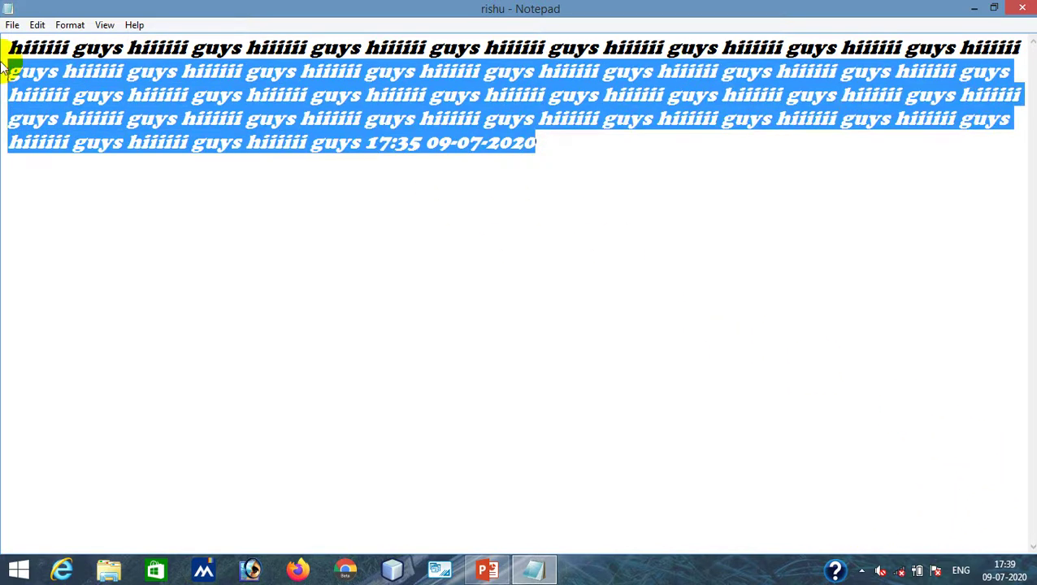
left_click(70, 25)
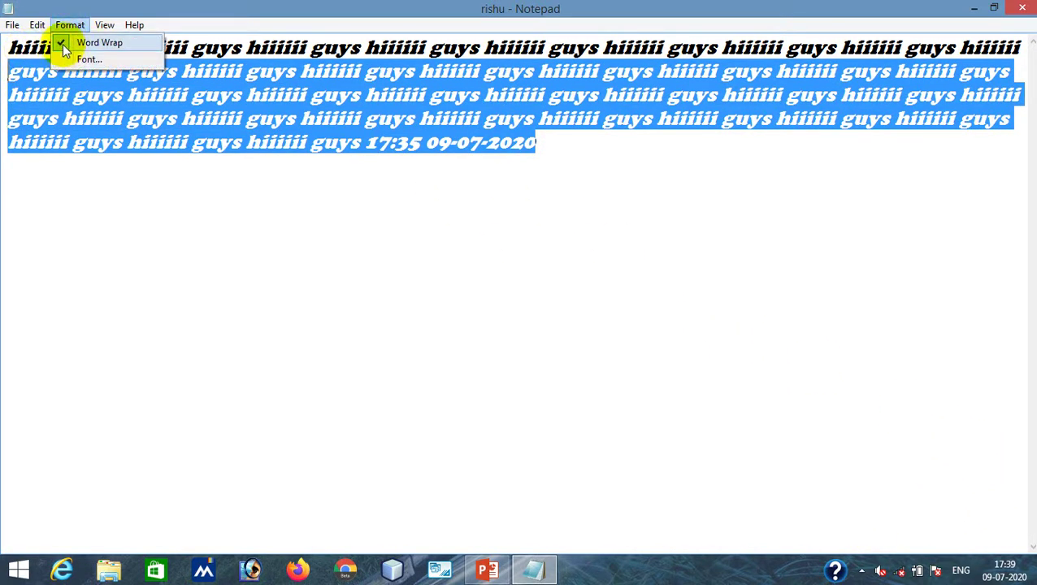
left_click(62, 42)
left_click_drag(180, 533, 3, 472)
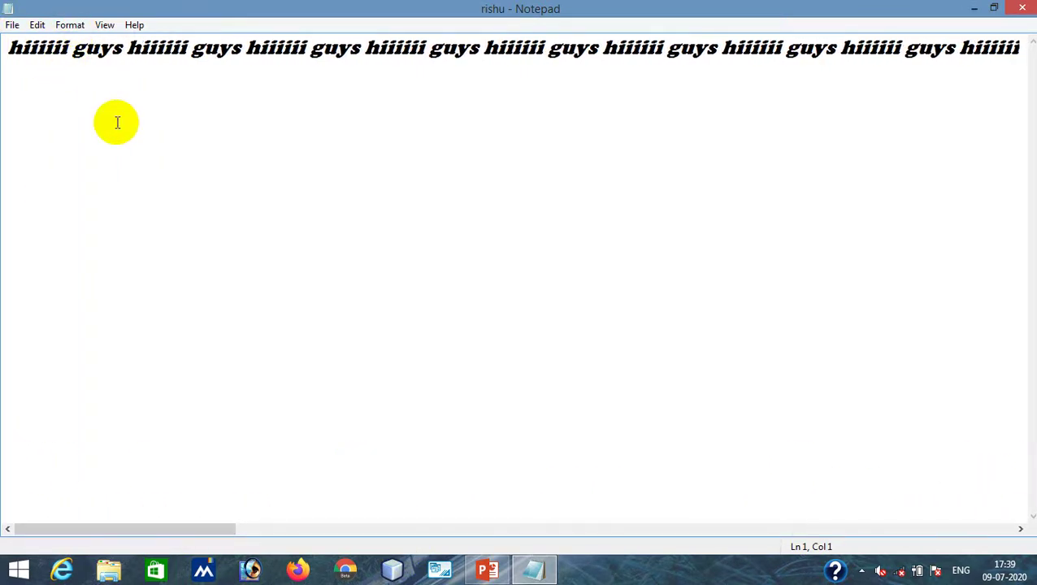
left_click(72, 25)
left_click(77, 40)
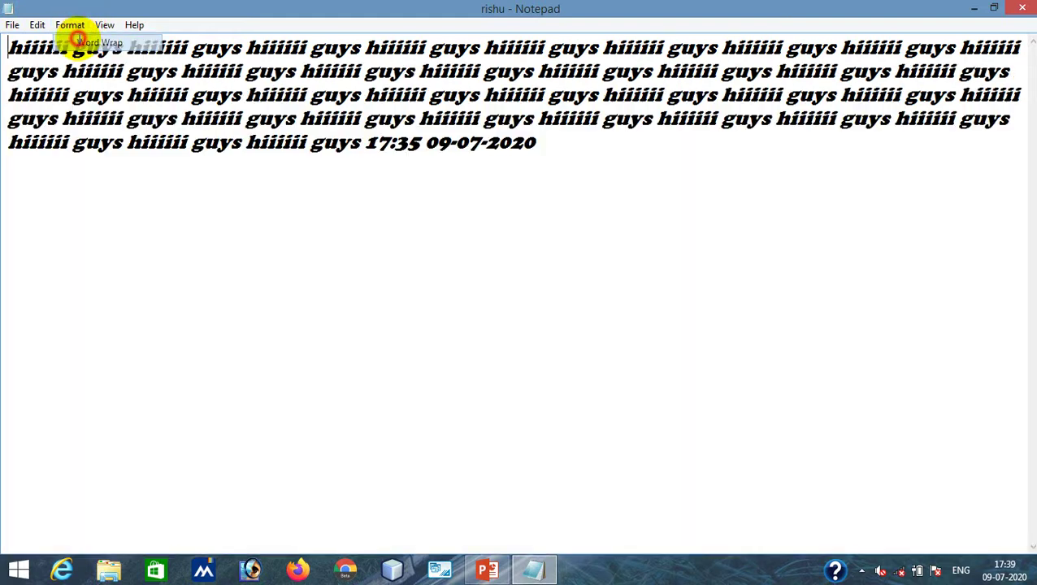
Open the Notepad help, try its link to the Windows website, and close the help window
left_click(135, 25)
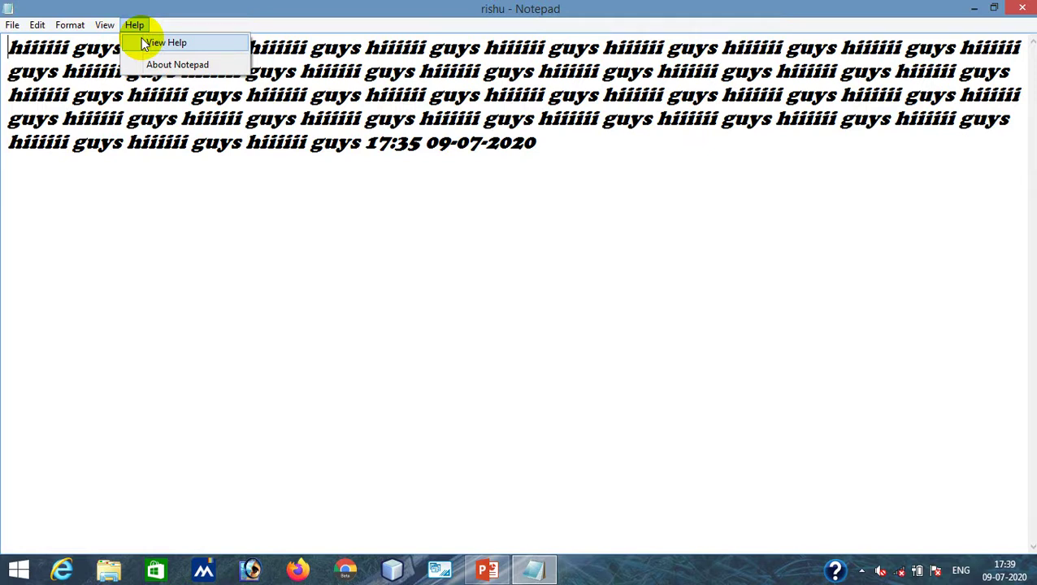
left_click(149, 45)
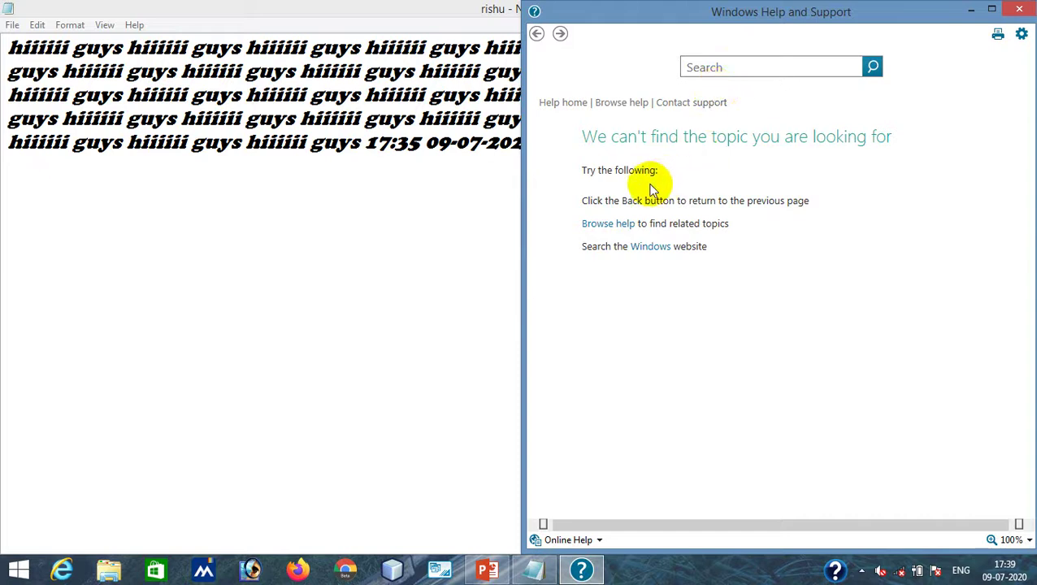
left_click(642, 248)
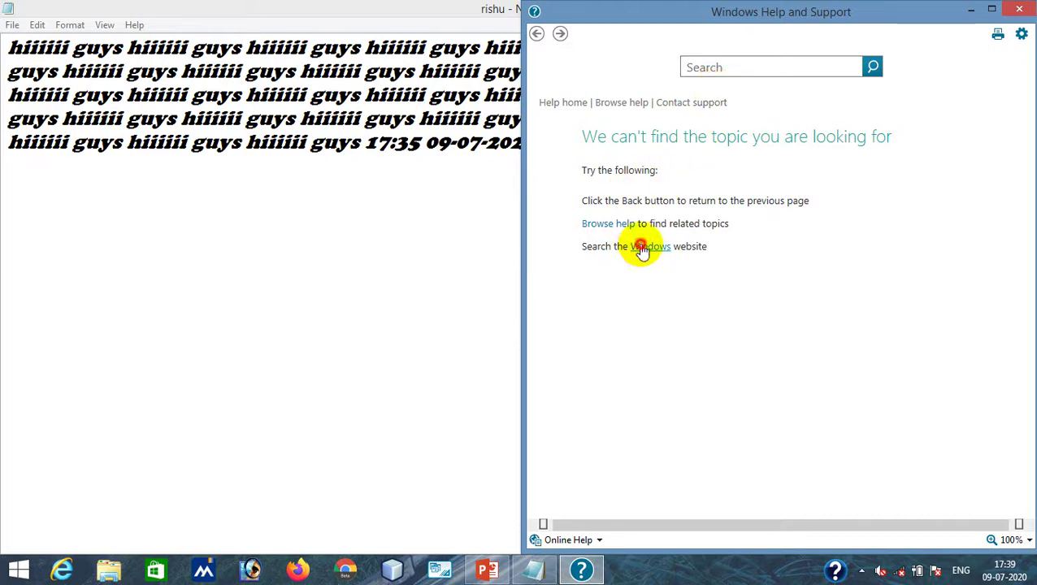
left_click(1023, 10)
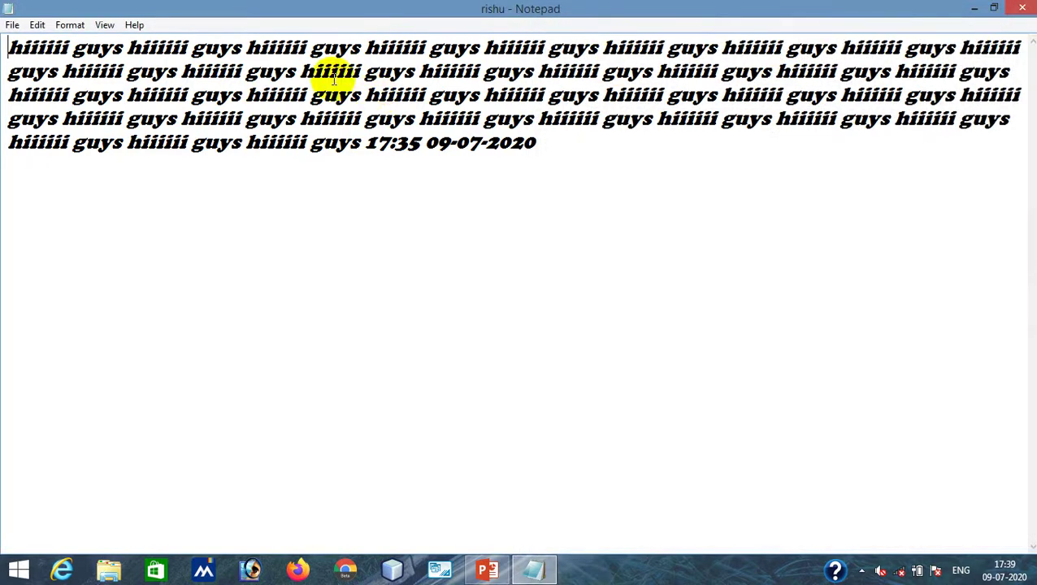
View the About Notepad version and license information and close it
left_click(130, 26)
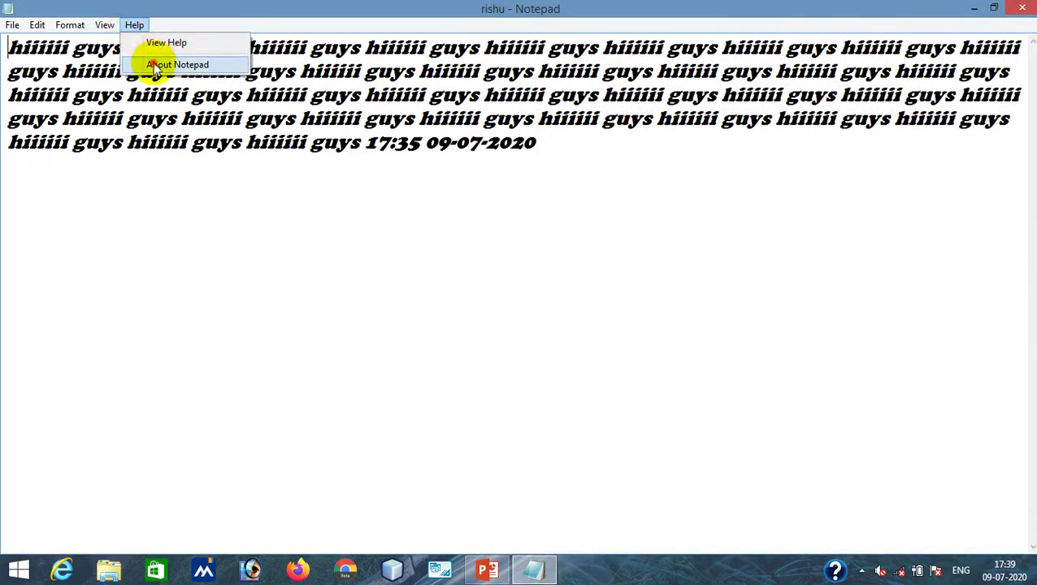
left_click(153, 62)
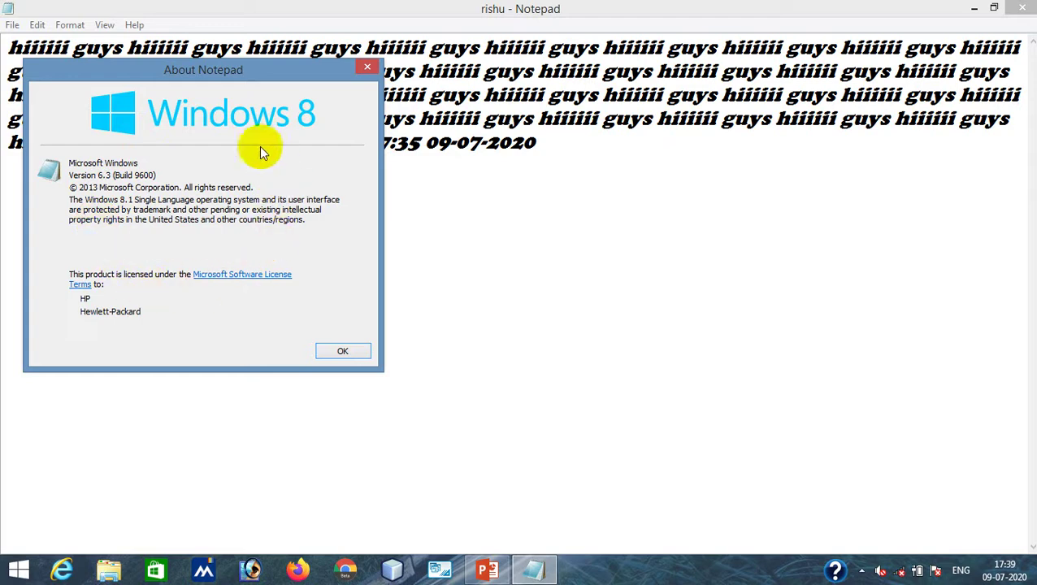
left_click(341, 348)
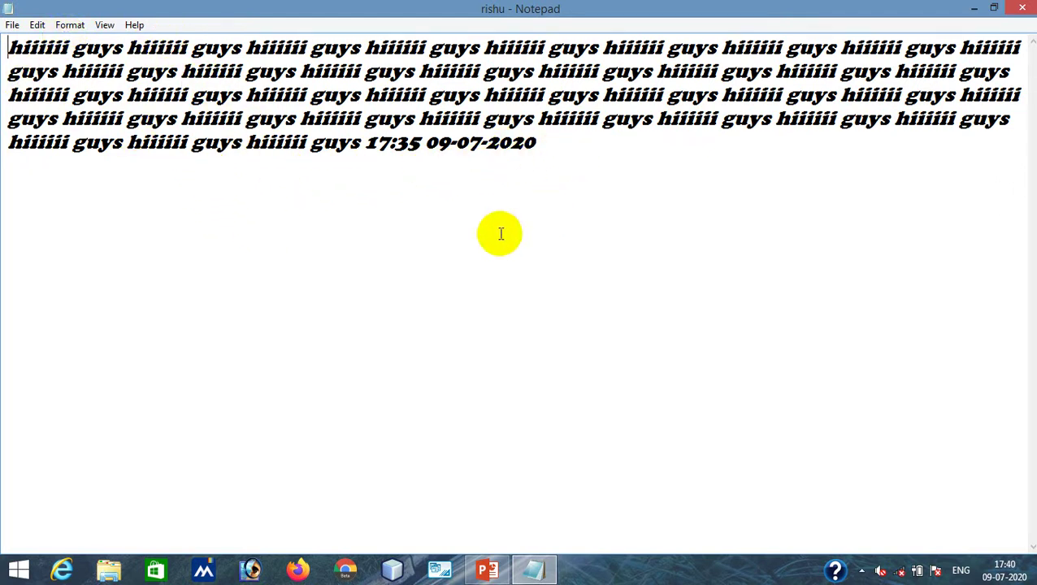
Save the document and start a new blank one
left_click(12, 26)
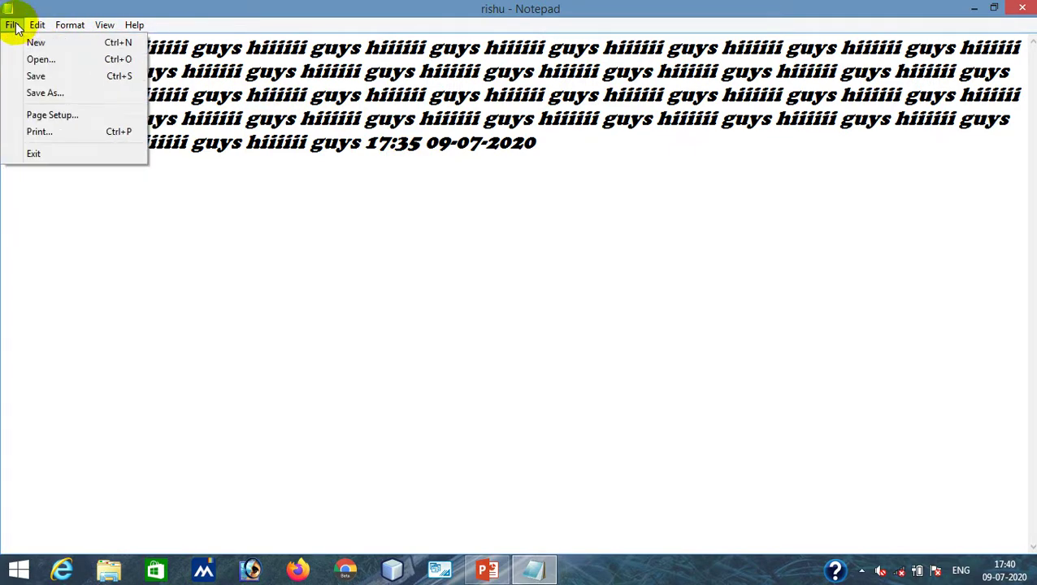
left_click(37, 77)
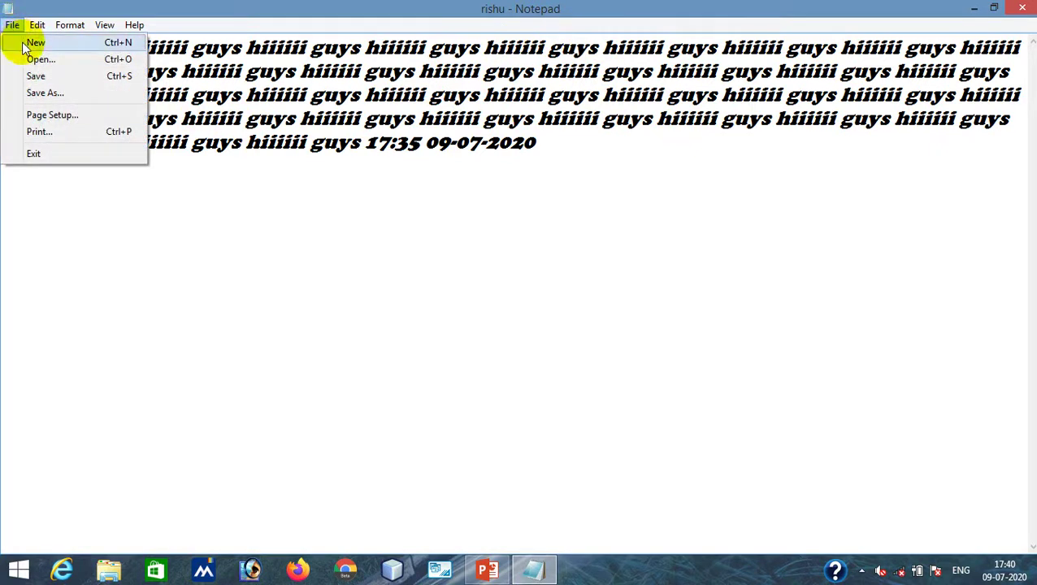
left_click(32, 44)
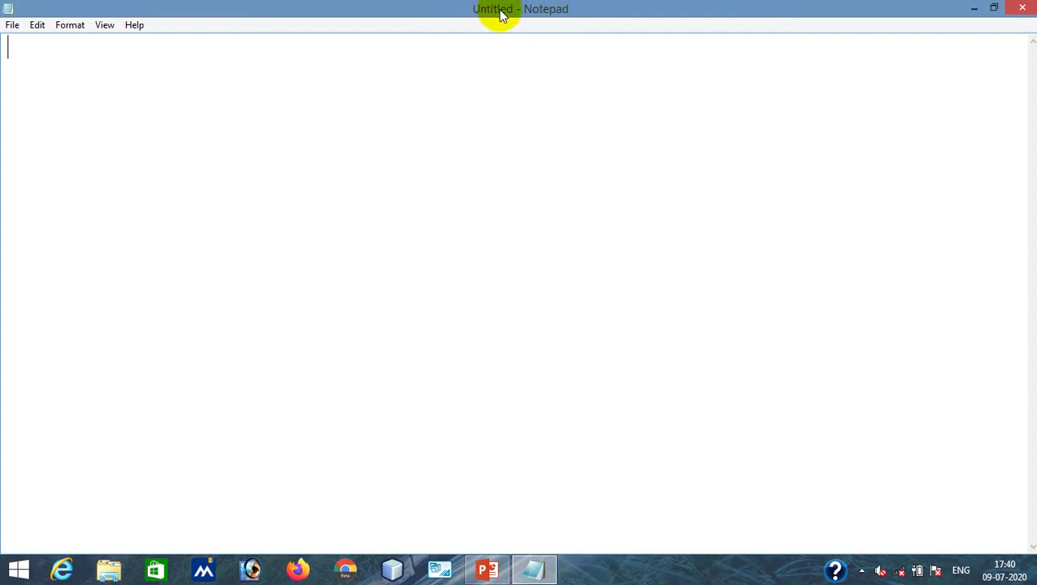
left_click(12, 25)
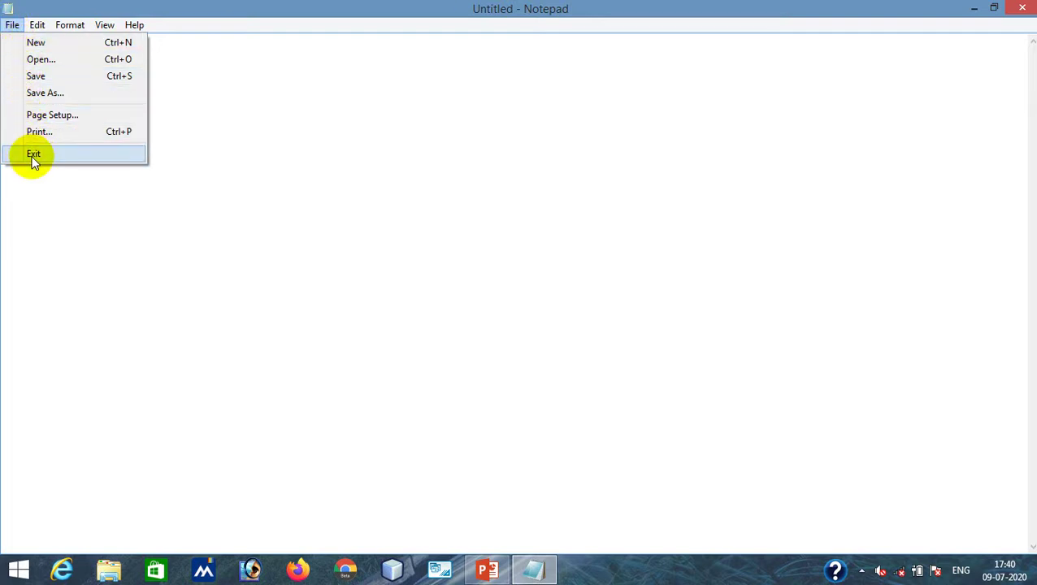
mouse_move(37, 26)
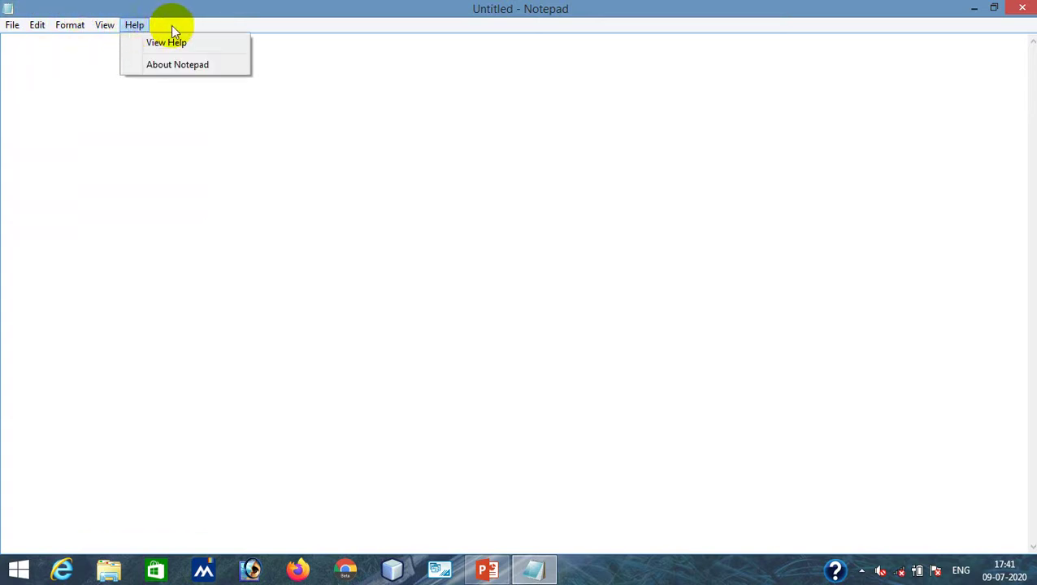
mouse_move(134, 27)
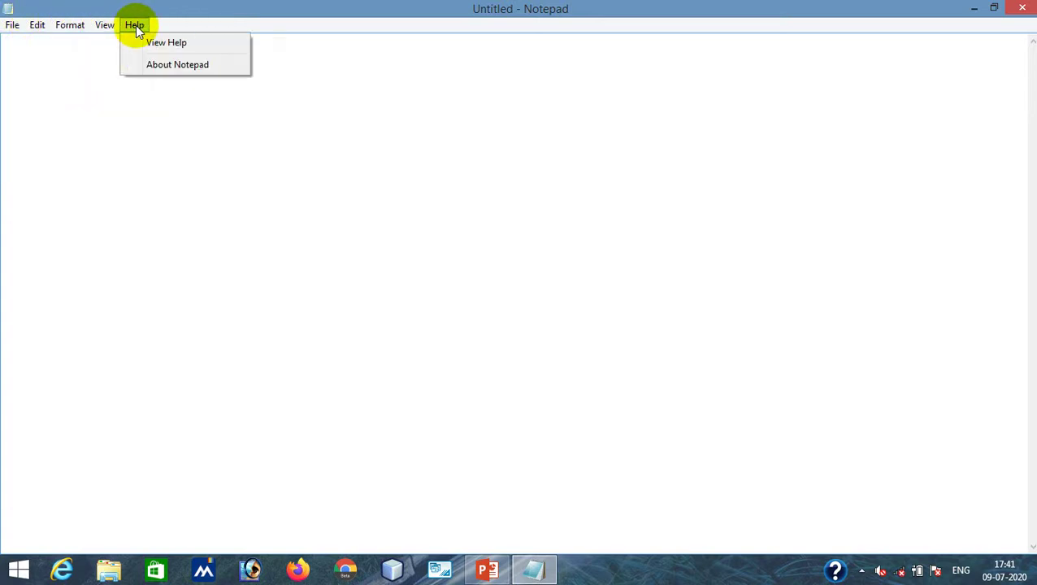